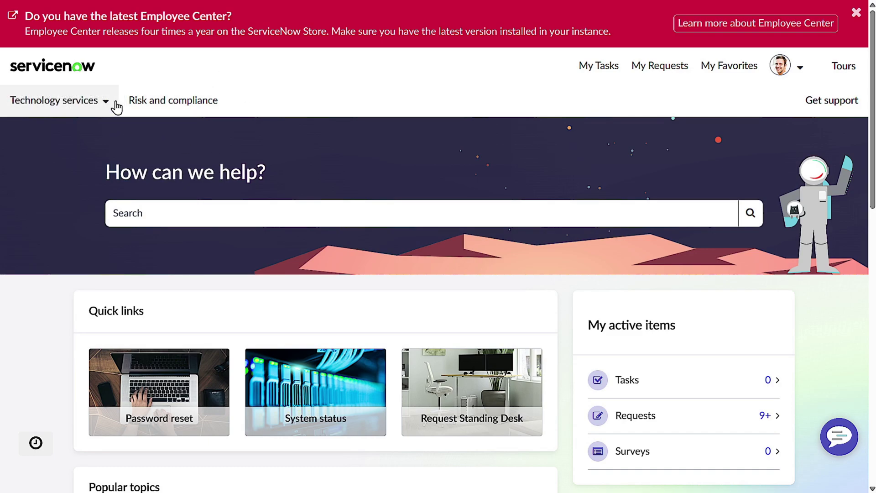
# - Open the Technology services category menu from the Employee Center home page
pyautogui.click(112, 105)
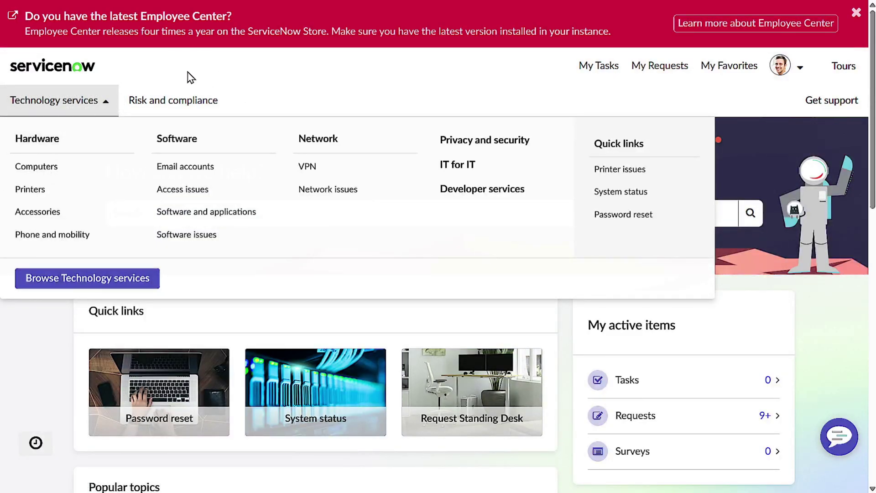
# - Go to the Risk and compliance category, which lists only the Code review Form
pyautogui.click(99, 94)
pyautogui.click(89, 100)
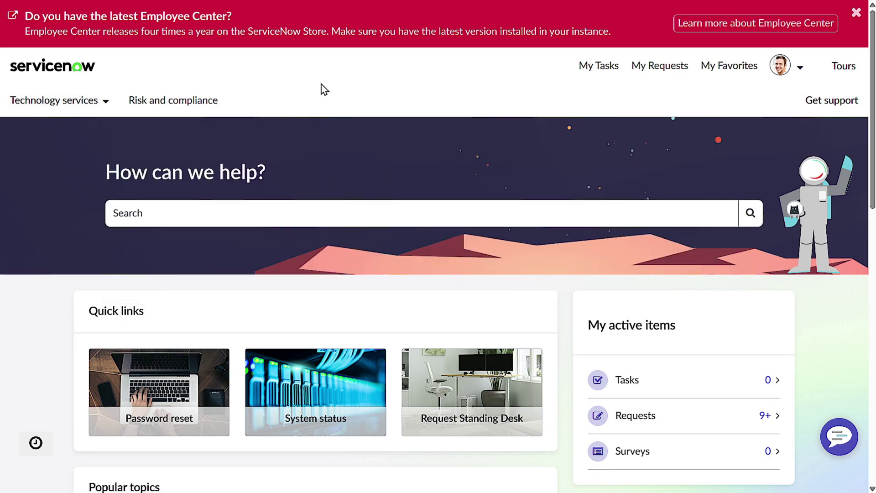
pyautogui.click(202, 104)
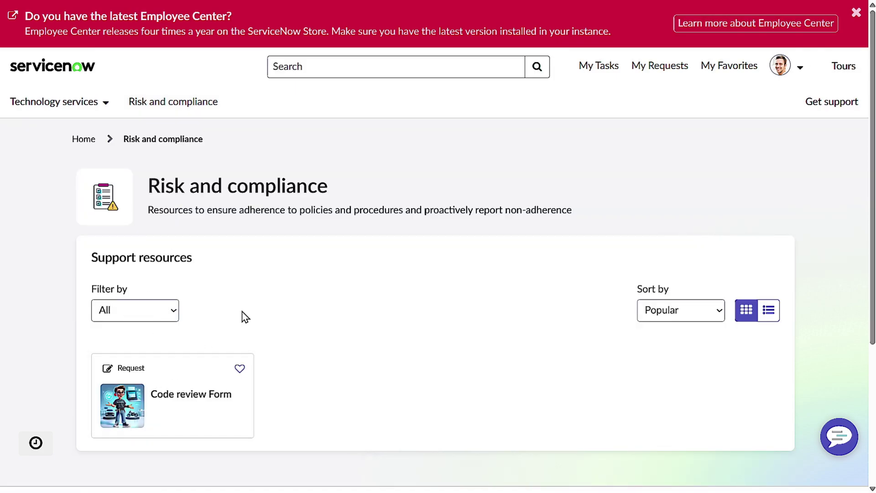
pyautogui.scroll(-3, 245, 316)
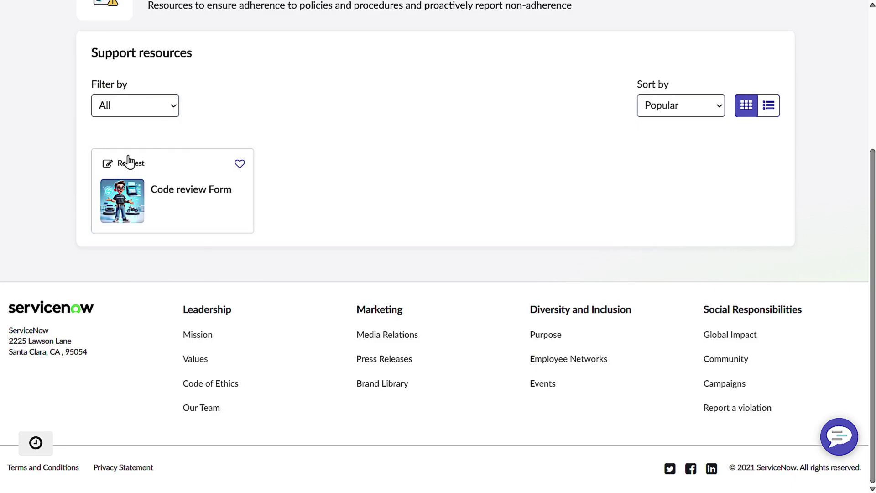
pyautogui.scroll(3, 199, 176)
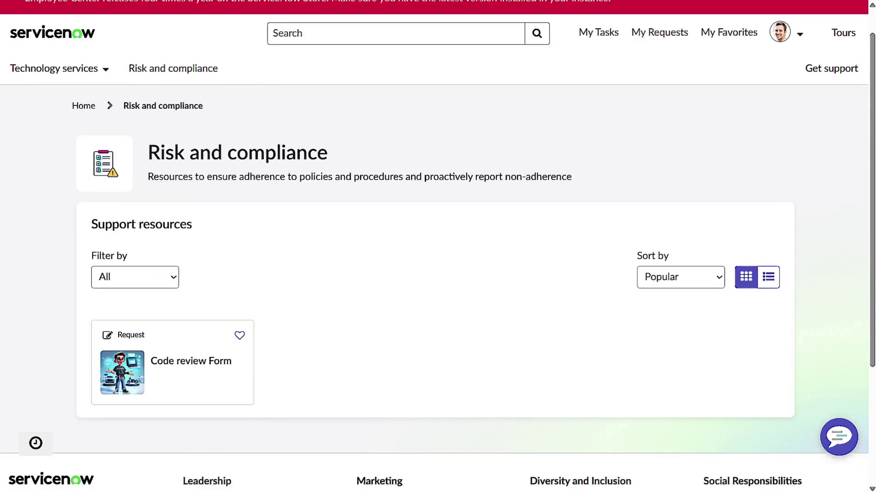
pyautogui.scroll(1, 441, 137)
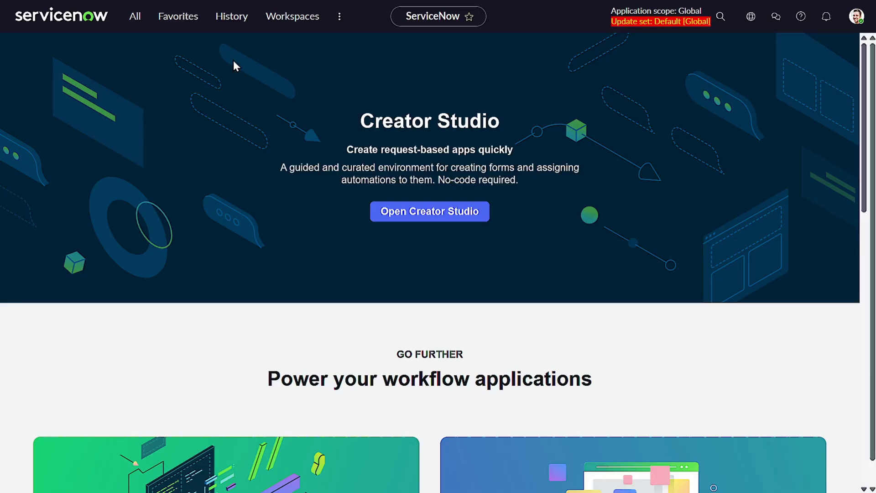
# - Go to HR Case Management > Create New Case from the application navigator
pyautogui.click(142, 22)
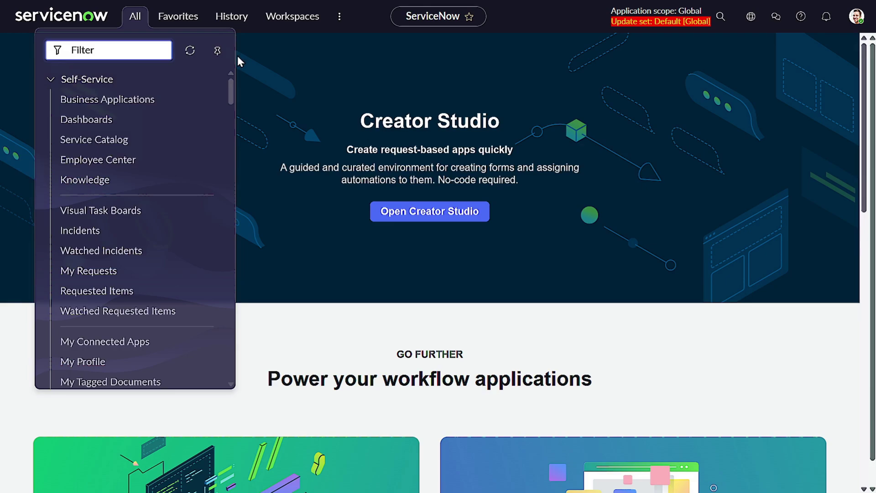
pyautogui.moveTo(123, 79)
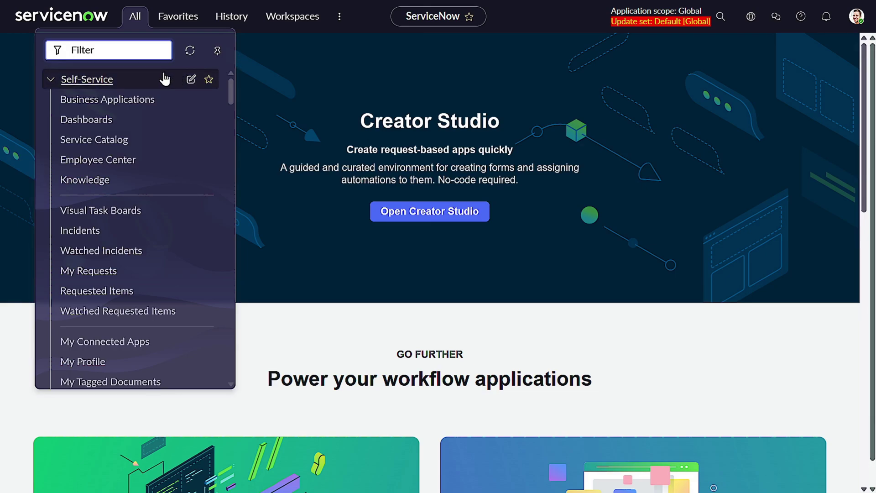
pyautogui.click(322, 85)
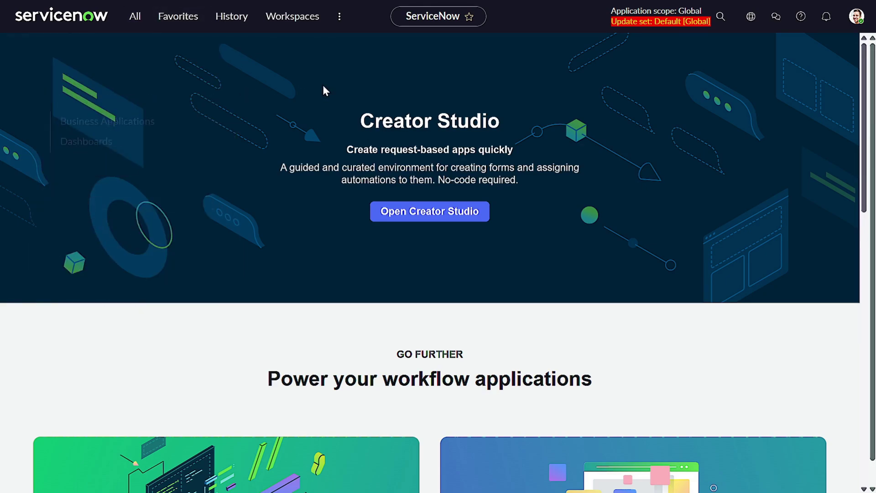
pyautogui.click(131, 21)
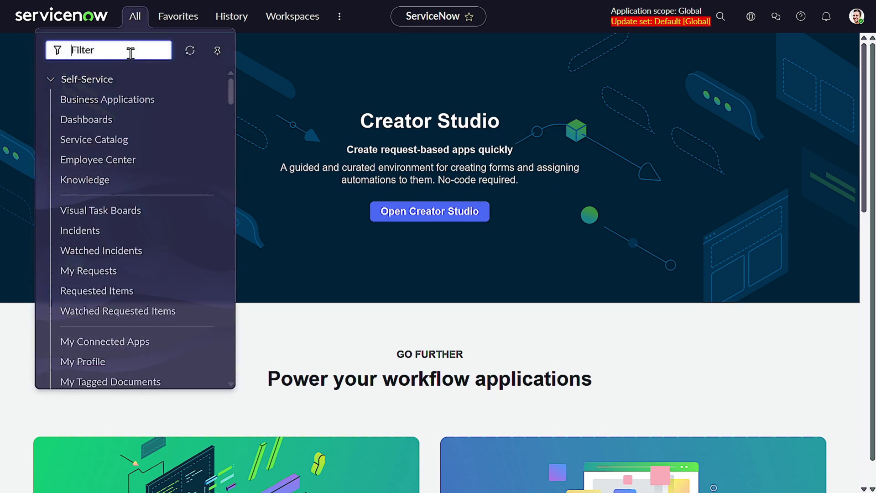
pyautogui.write('create')
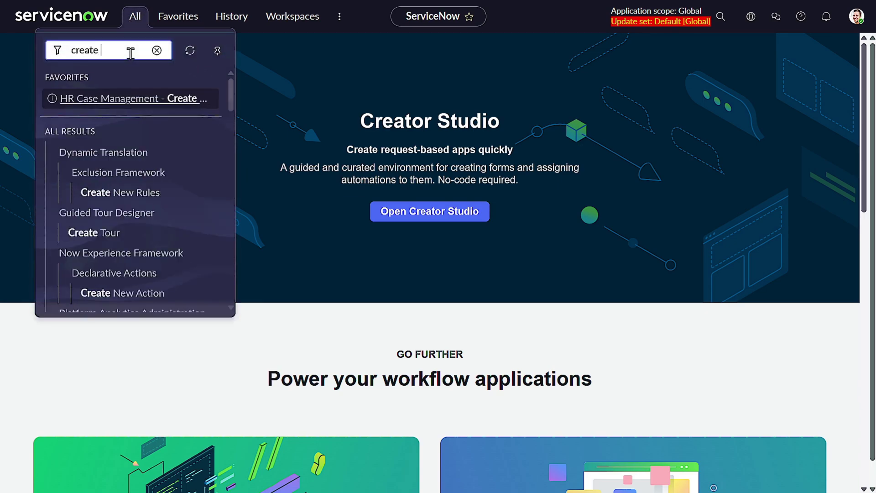
pyautogui.write(' new ca')
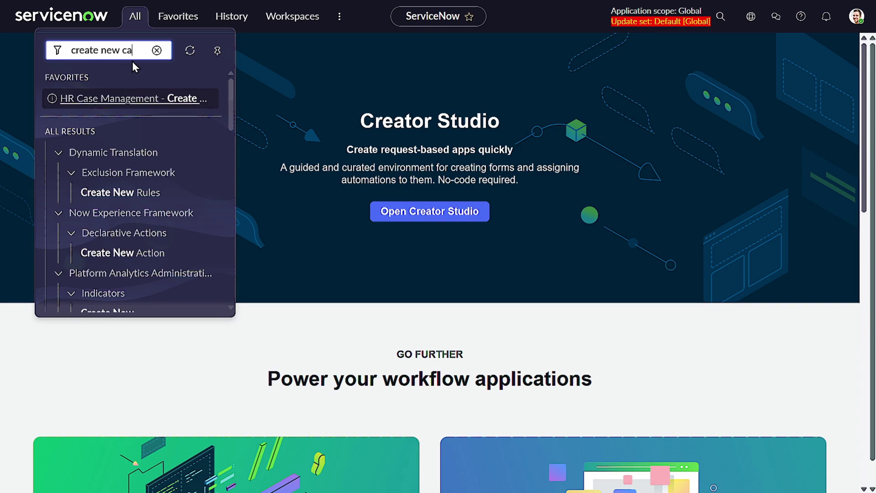
pyautogui.write('se')
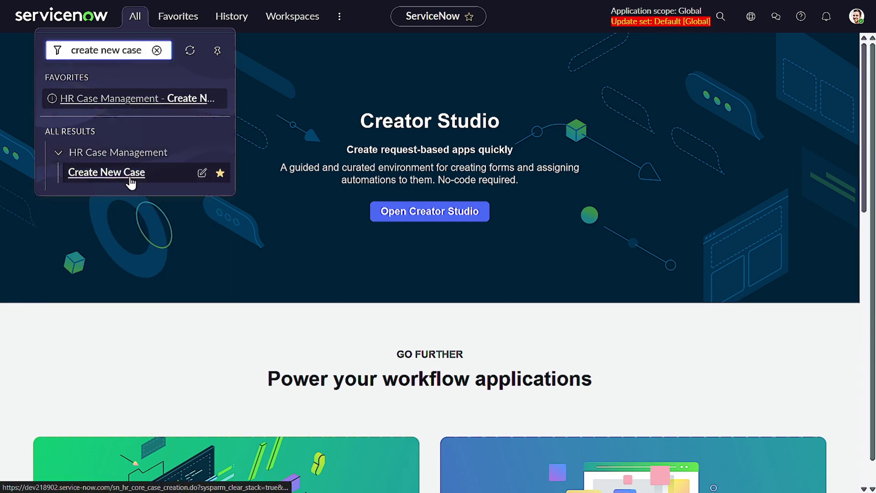
pyautogui.click(127, 175)
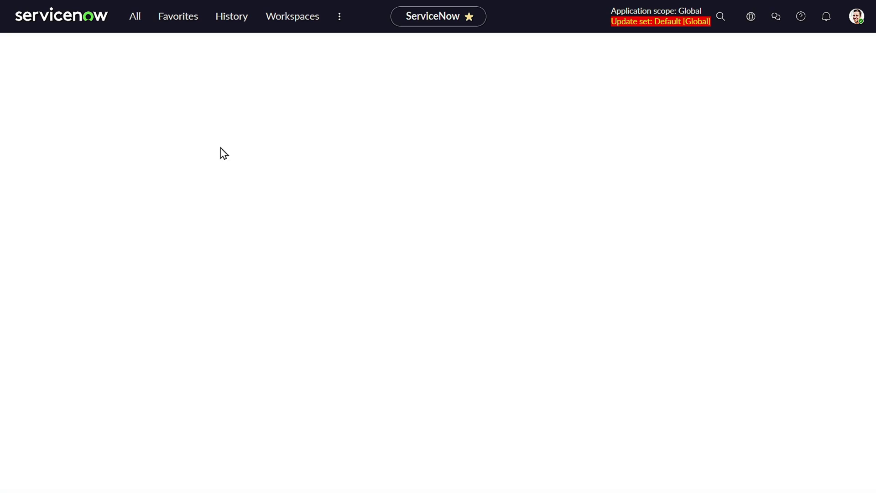
pyautogui.click(245, 128)
pyautogui.write('fr')
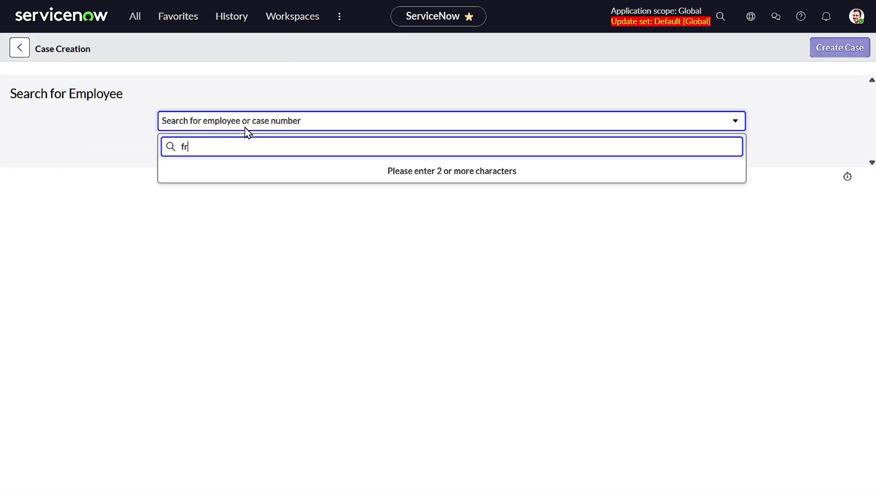
pyautogui.write('ed')
pyautogui.click(245, 196)
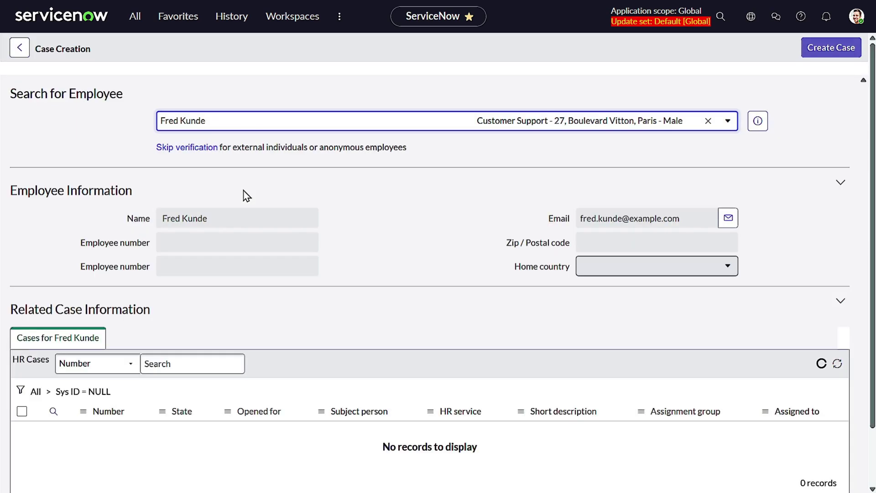
pyautogui.scroll(-3, 142, 147)
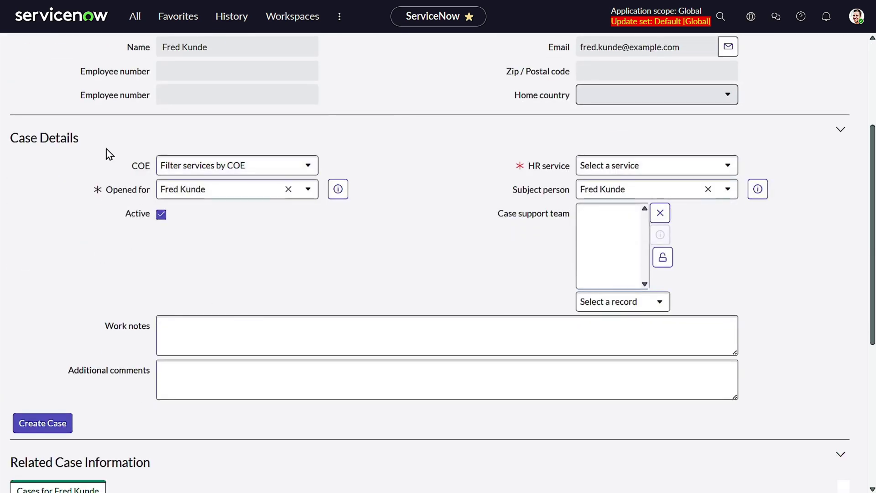
pyautogui.doubleClick(127, 168)
pyautogui.moveTo(512, 189); pyautogui.dragTo(566, 189)
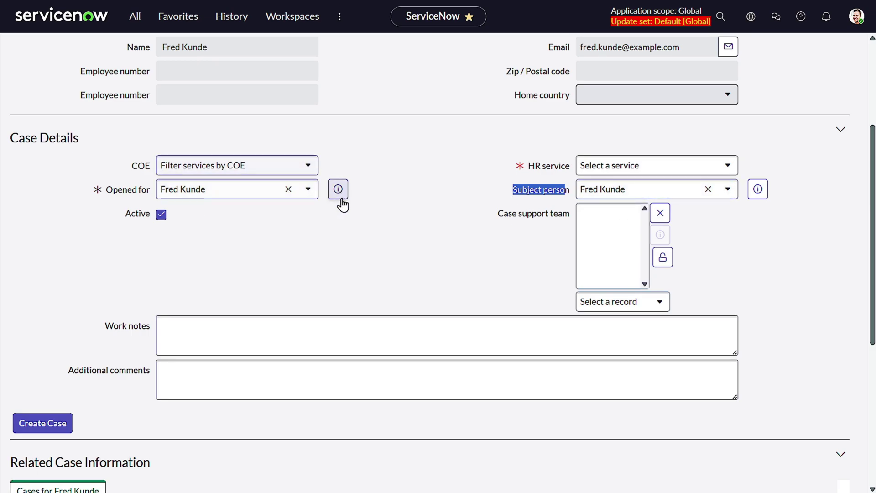
pyautogui.scroll(3, 347, 220)
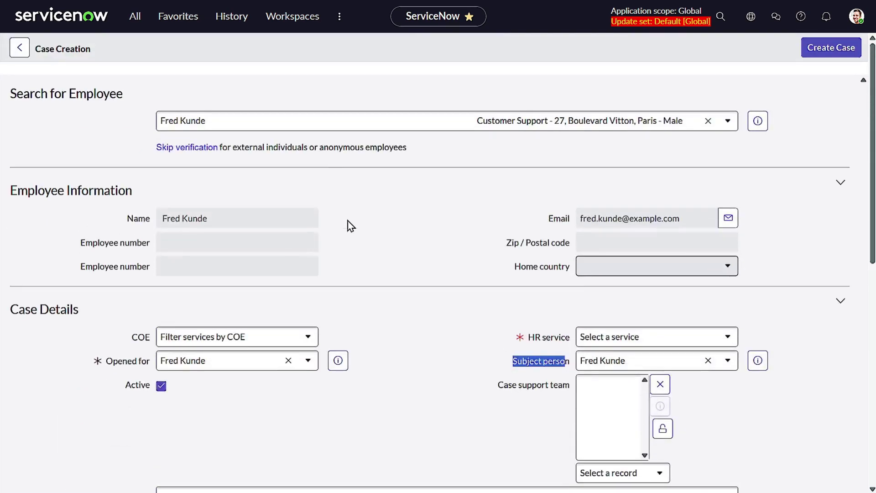
pyautogui.scroll(-3, 347, 222)
pyautogui.scroll(3, 348, 225)
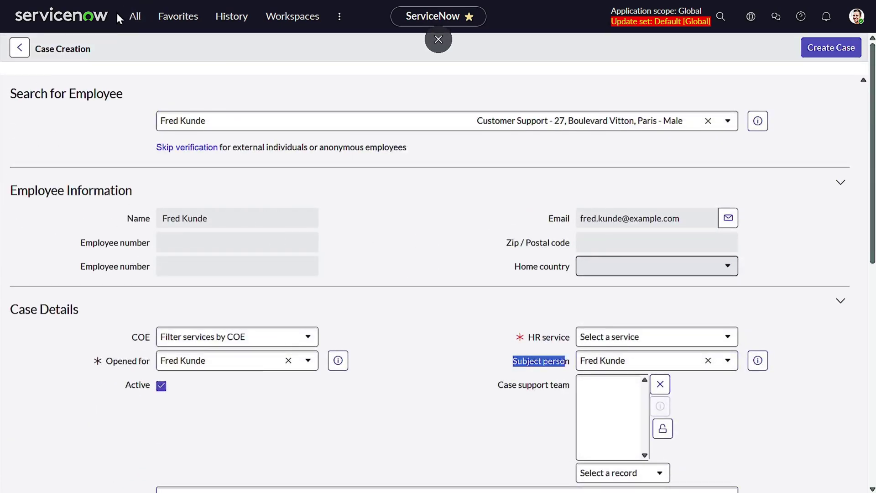
# - Go to Record Producers, leave the unsaved case, and start a new record producer
pyautogui.click(135, 16)
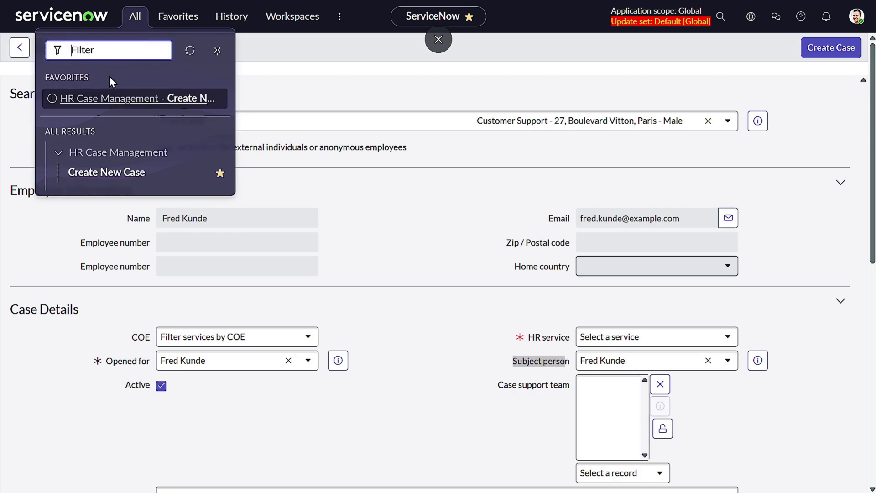
pyautogui.write('record')
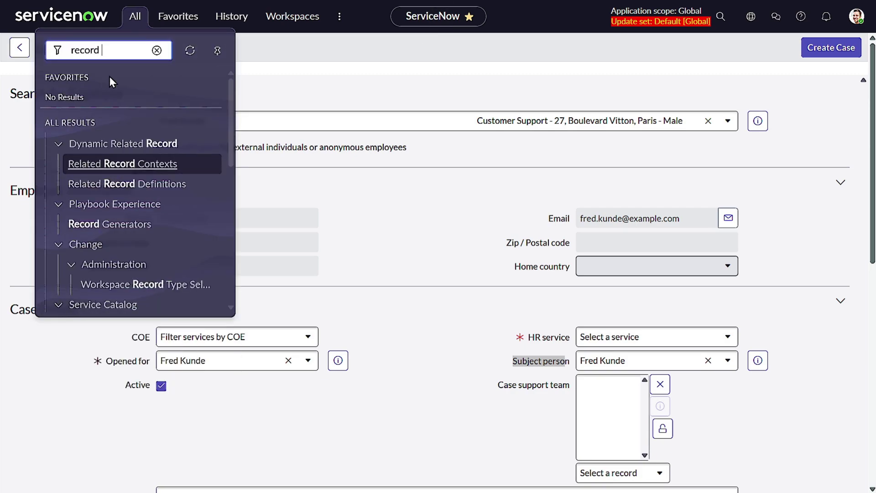
pyautogui.write('pro')
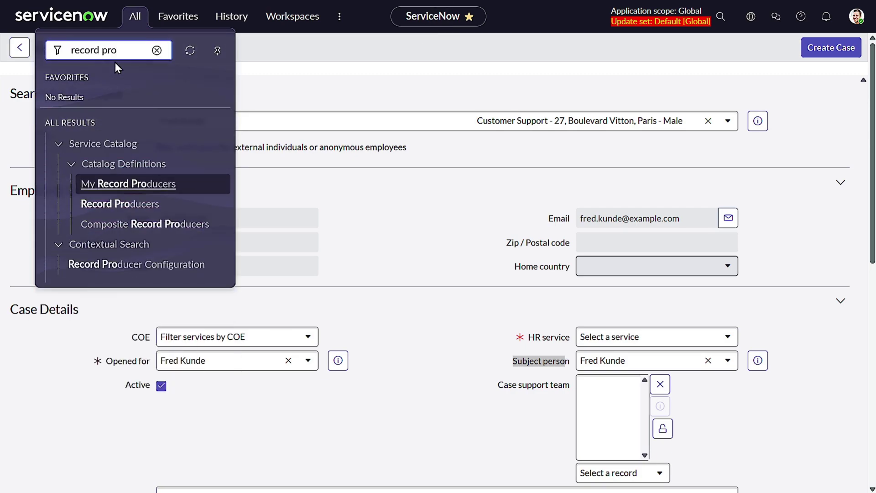
pyautogui.click(155, 203)
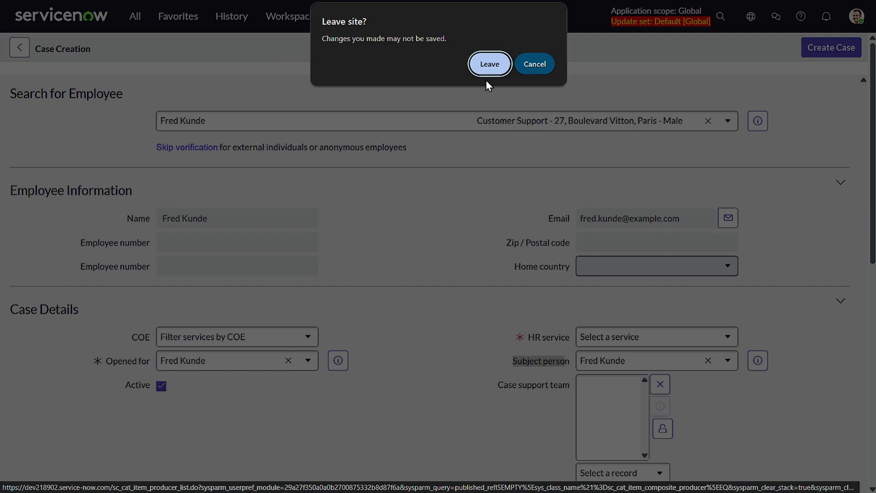
pyautogui.click(485, 58)
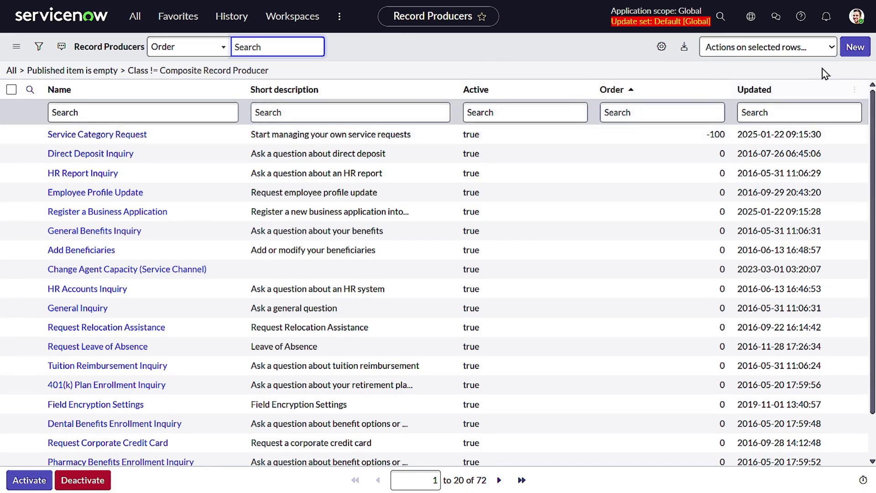
pyautogui.click(848, 49)
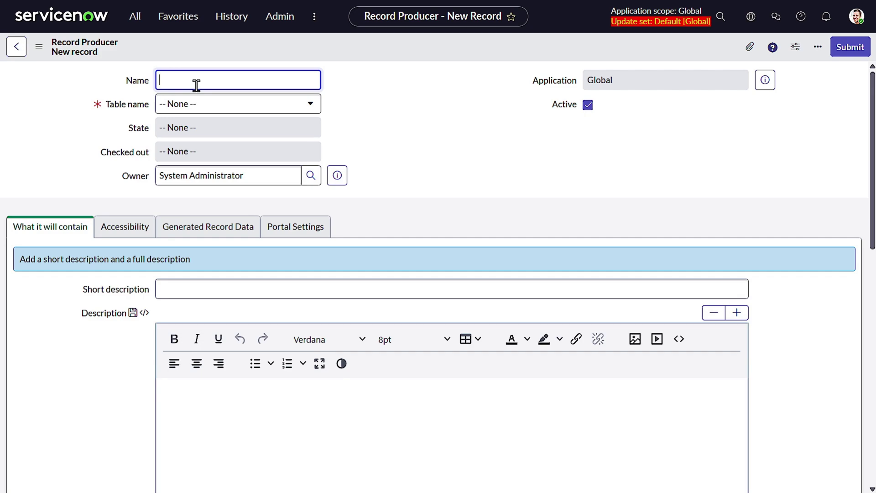
pyautogui.write('C')
pyautogui.write('hild Per')
pyautogui.write('ifi')
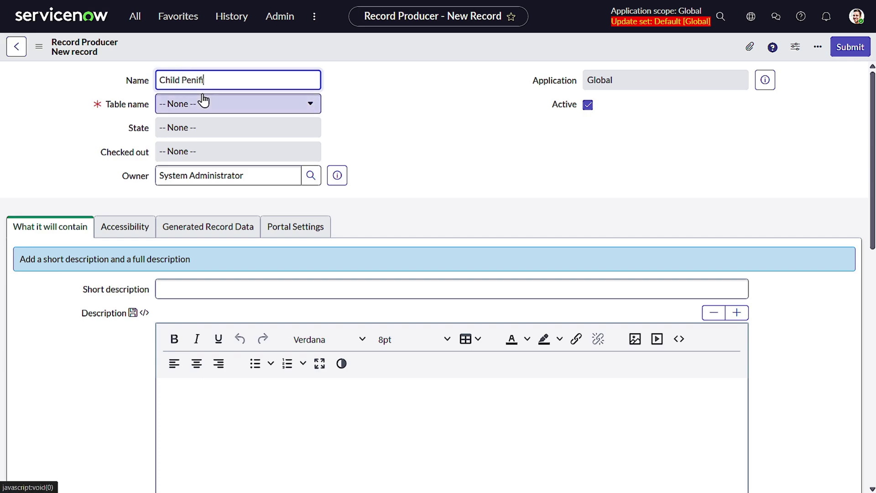
# - Name the record producer Child Benifits and set its table to HR Payroll Case
pyautogui.press('BackSpace')
pyautogui.press('BackSpace')
pyautogui.press('BackSpace')
pyautogui.press('BackSpace')
pyautogui.write('Be')
pyautogui.write('ni')
pyautogui.write('fi')
pyautogui.write('ts')
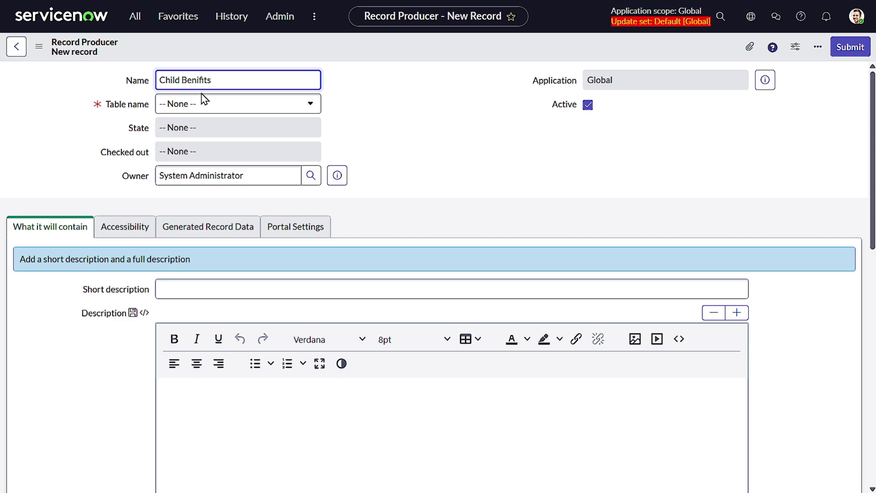
pyautogui.click(509, 140)
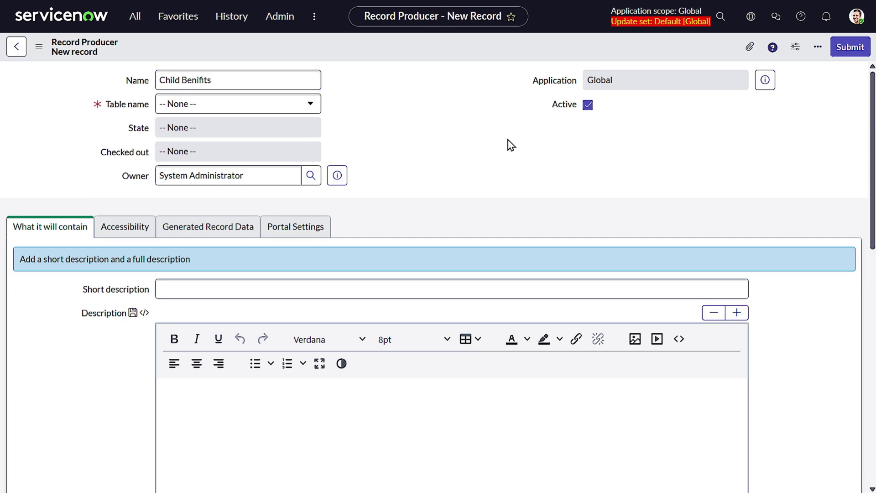
pyautogui.click(215, 103)
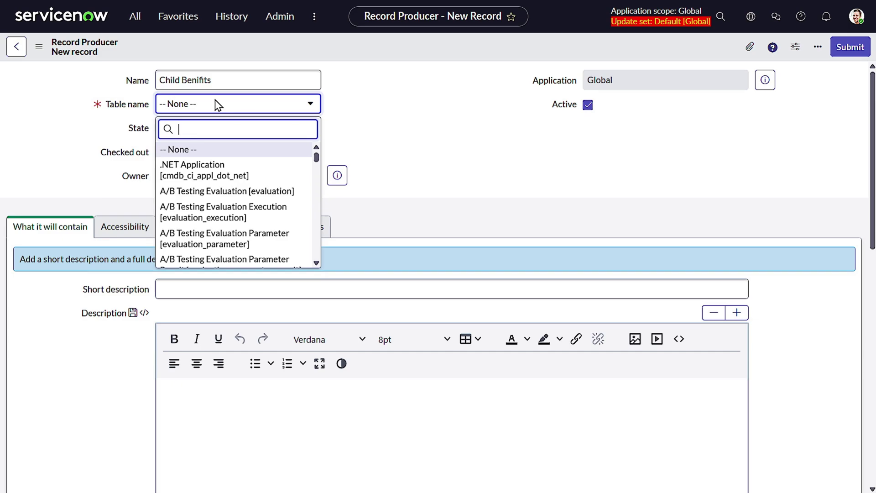
pyautogui.write('payrol')
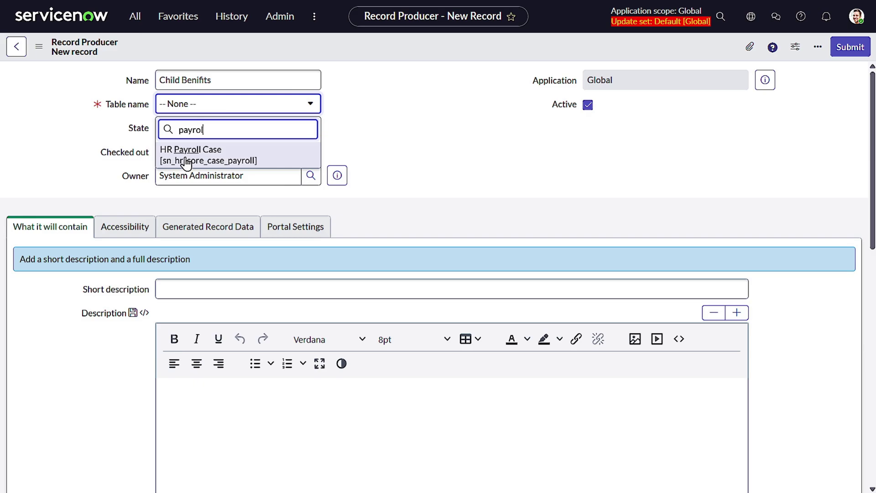
pyautogui.click(185, 156)
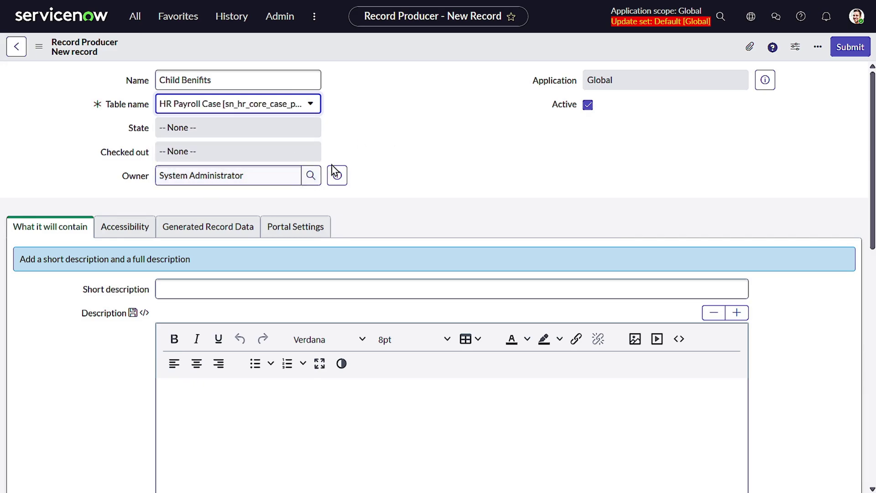
pyautogui.scroll(-5, 435, 129)
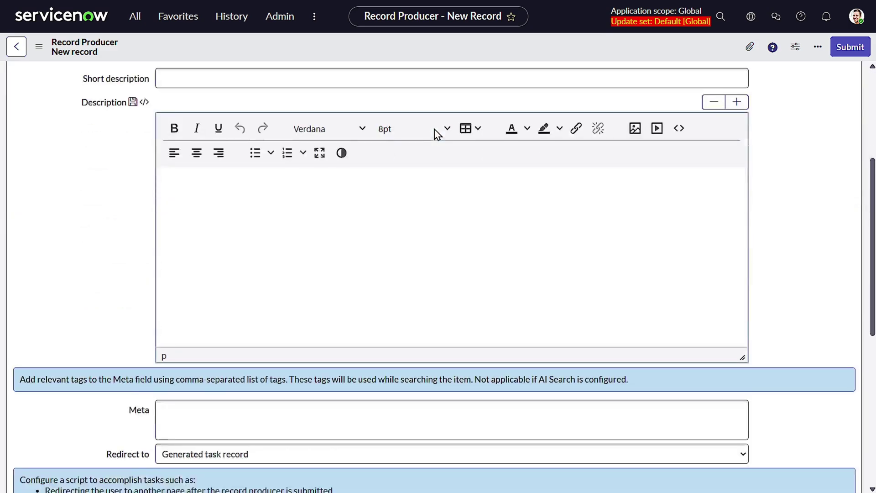
pyautogui.scroll(3, 433, 133)
pyautogui.scroll(-5, 279, 237)
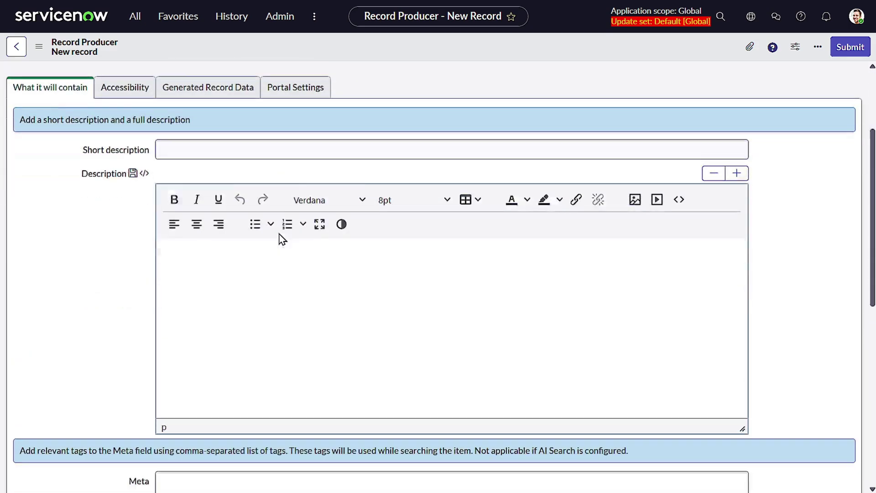
pyautogui.scroll(5, 266, 237)
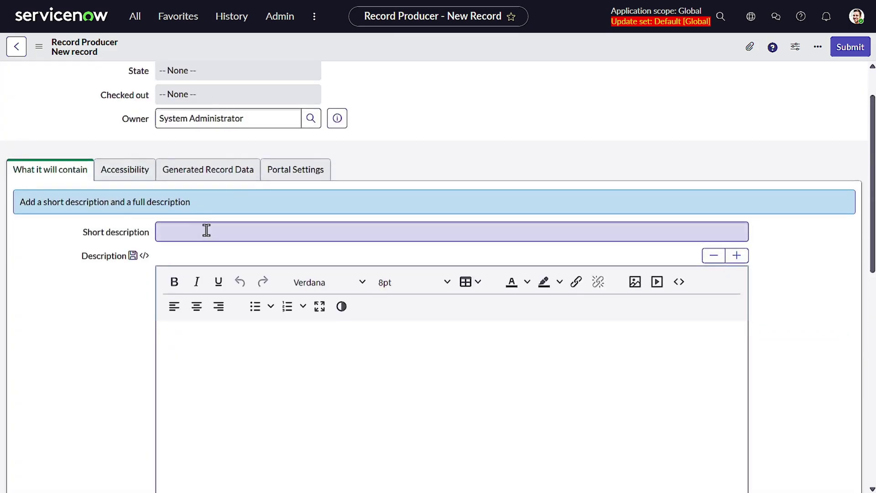
# - Enter the short description, correct its typos, and copy the sentence
pyautogui.click(202, 235)
pyautogui.write('Th')
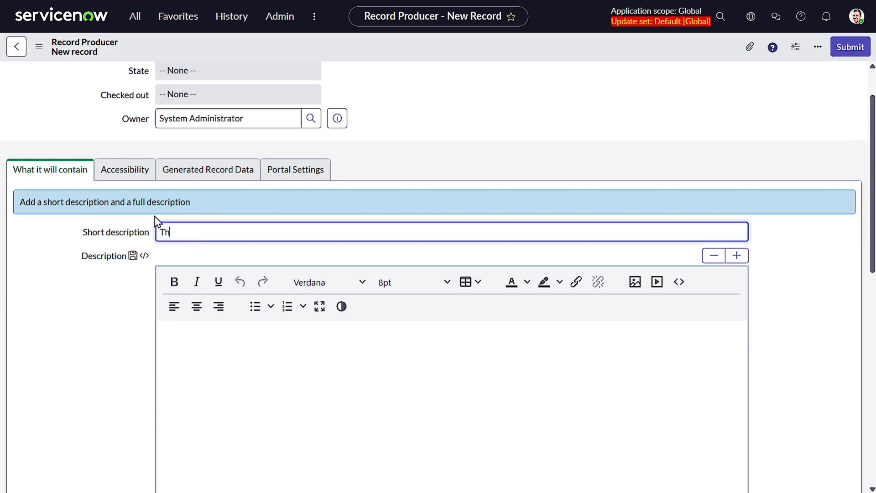
pyautogui.write('is b')
pyautogui.write('Record pr')
pyautogui.write('oduc')
pyautogui.write('cer ')
pyautogui.write('is o')
pyautogui.press('BackSpace')
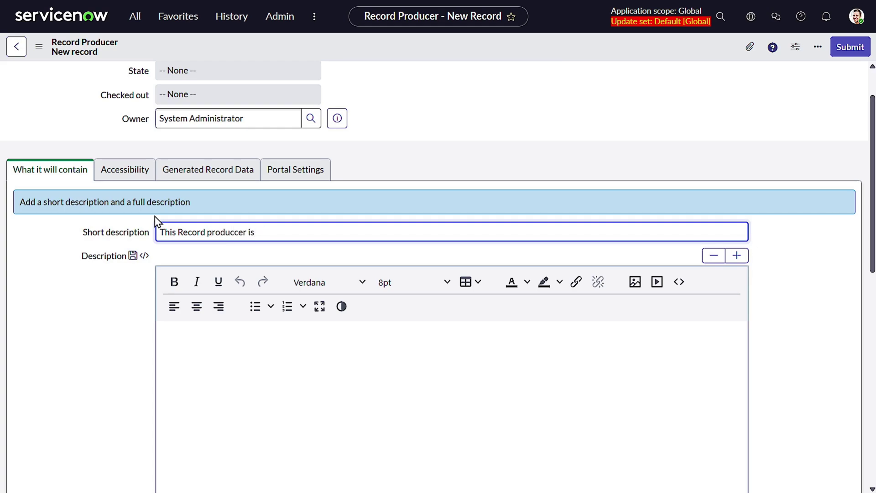
pyautogui.write('for mu')
pyautogui.press('BackSpace')
pyautogui.write('y child')
pyautogui.write(' benifit')
pyautogui.hotkey('ctrl', 'a')
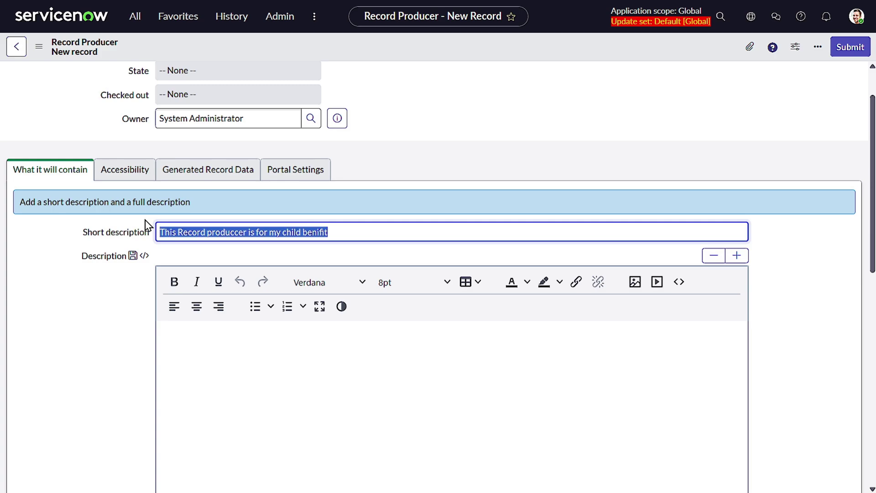
# - Paste the sentence into Description and format it bold at 18pt
pyautogui.click(268, 335)
pyautogui.write('This Record produccer is for my child benifit')
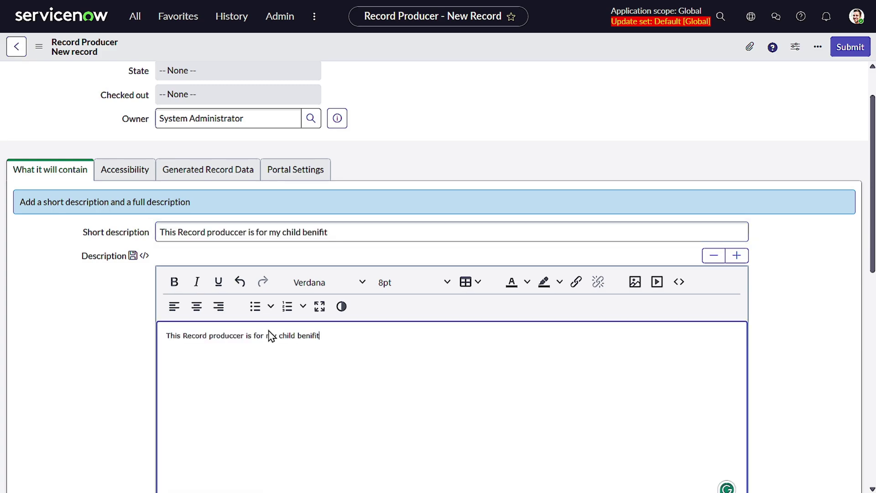
pyautogui.hotkey('ctrl', 'a')
pyautogui.click(174, 281)
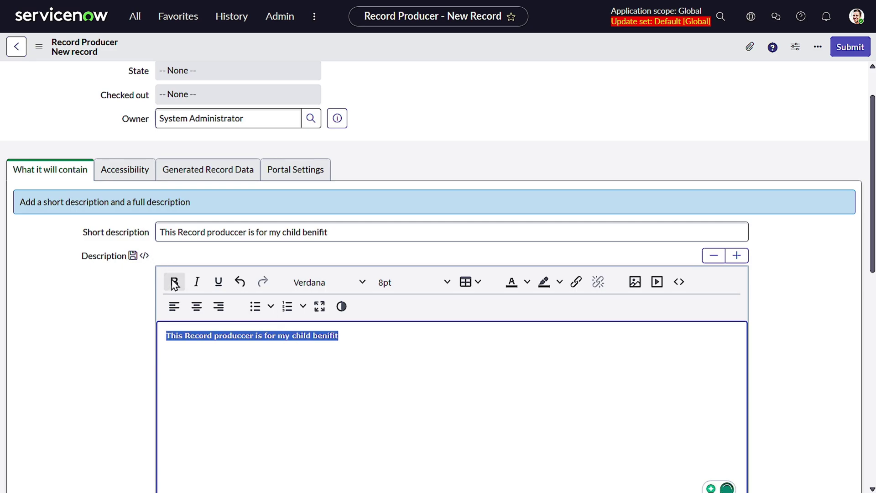
pyautogui.click(421, 283)
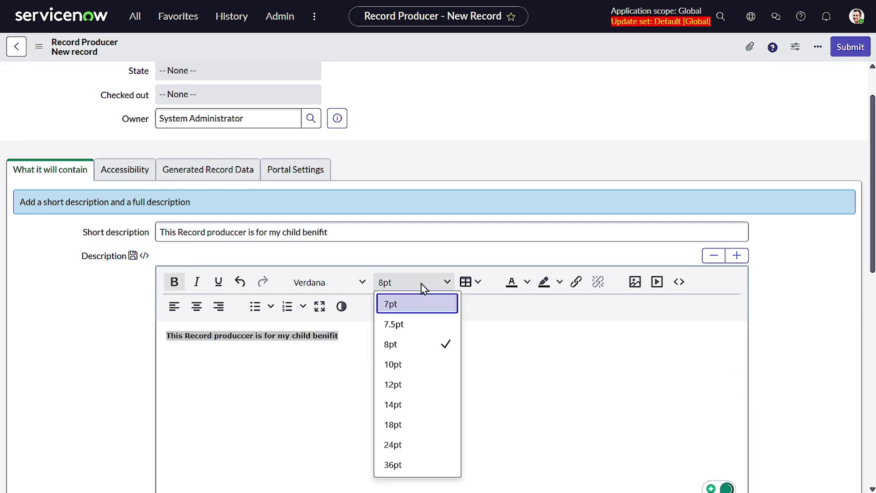
pyautogui.click(411, 425)
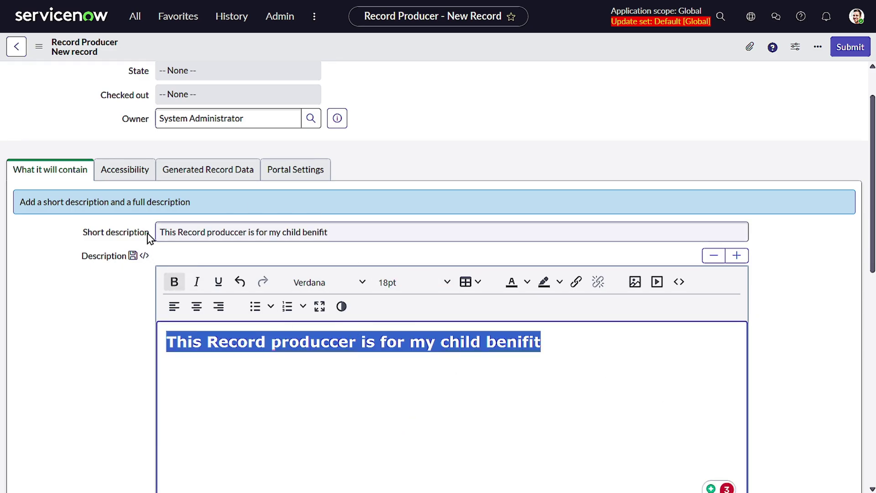
pyautogui.click(201, 376)
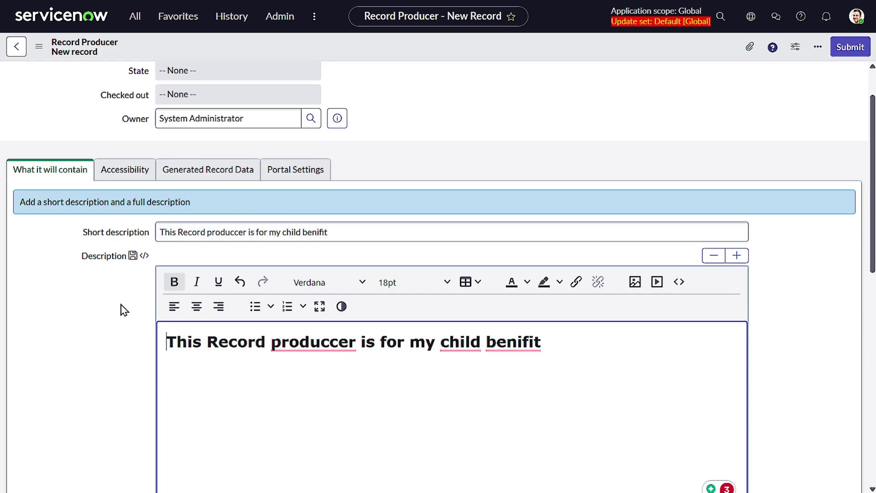
pyautogui.click(110, 170)
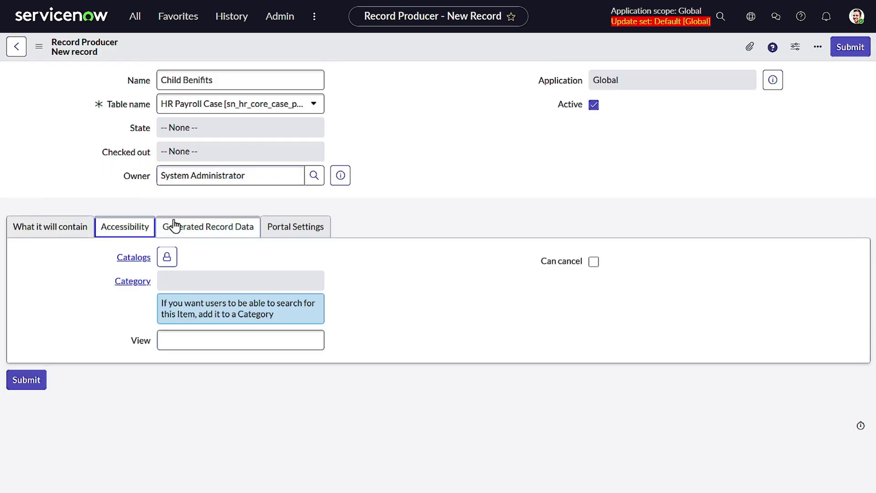
# - Add Human Resources Catalog to Catalogs and choose Payroll as the category
pyautogui.click(166, 257)
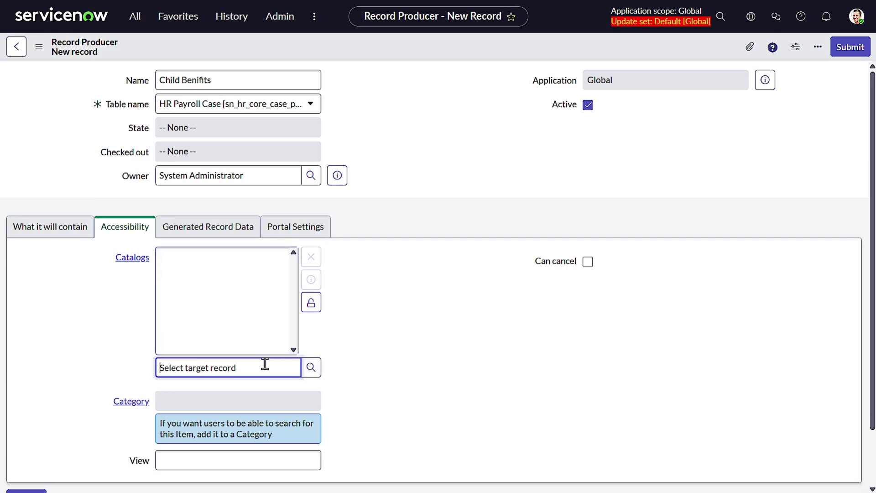
pyautogui.write('h')
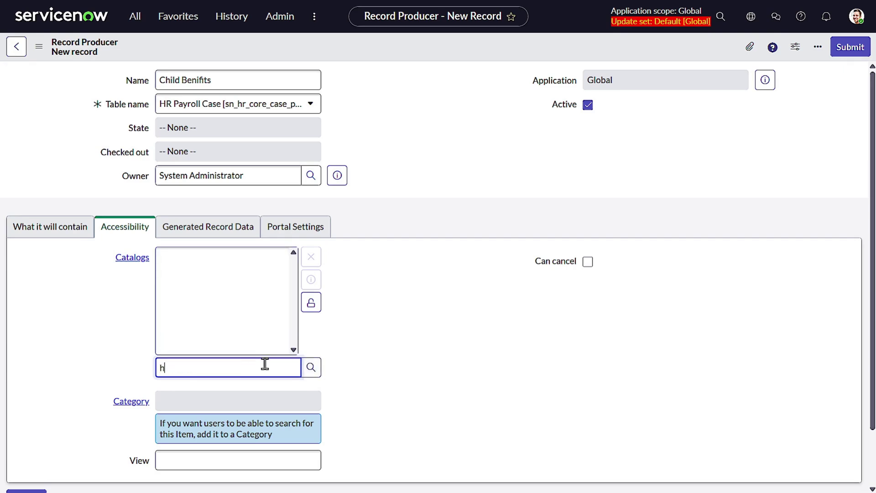
pyautogui.write('uma')
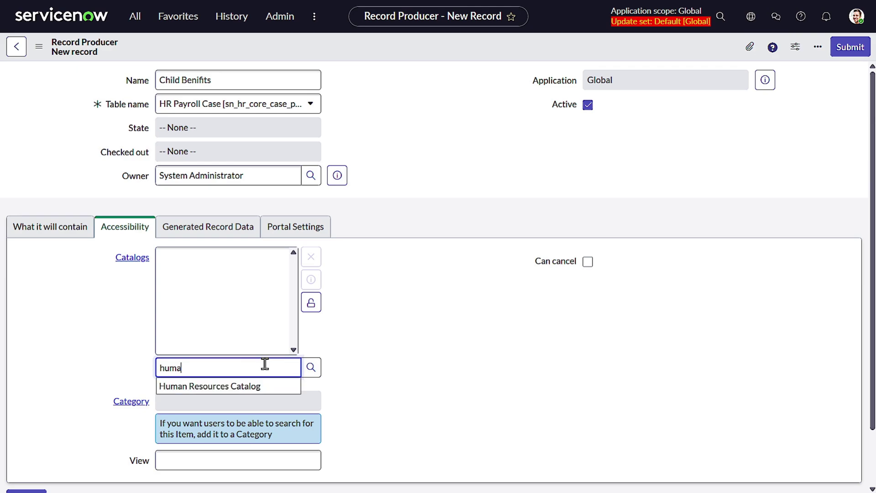
pyautogui.click(251, 387)
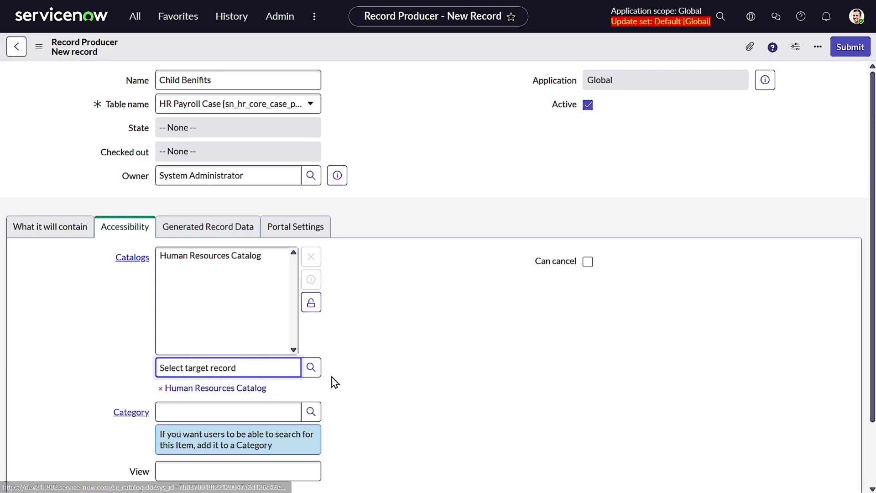
pyautogui.scroll(-2, 332, 377)
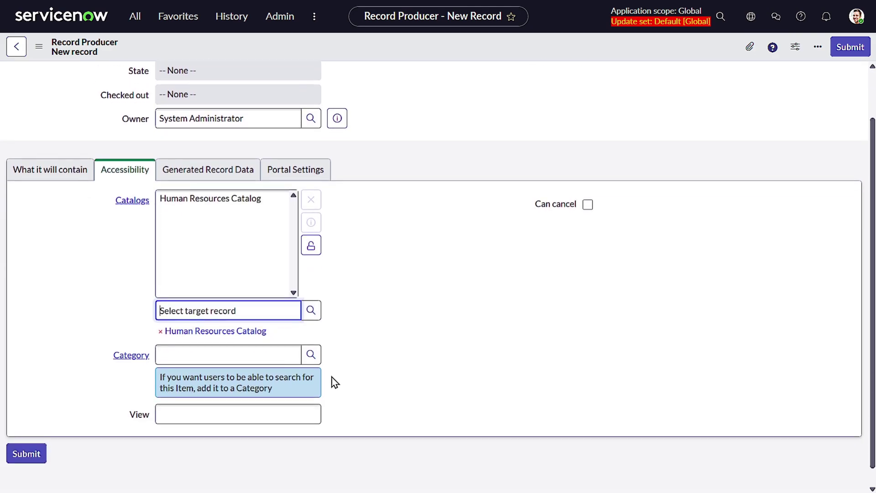
pyautogui.click(312, 356)
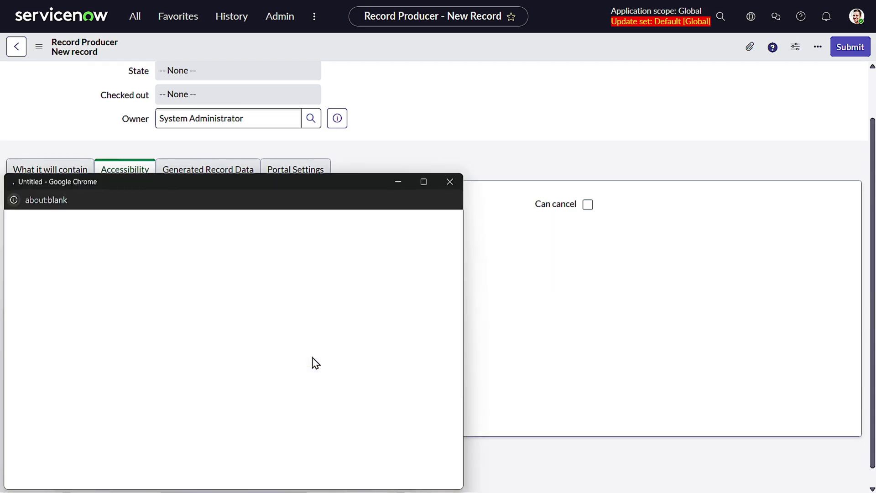
pyautogui.moveTo(270, 187); pyautogui.dragTo(333, 135)
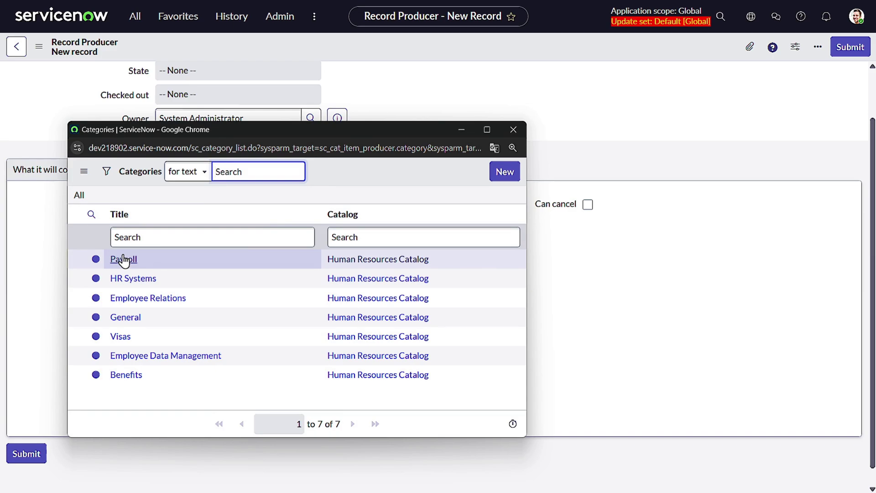
pyautogui.click(124, 259)
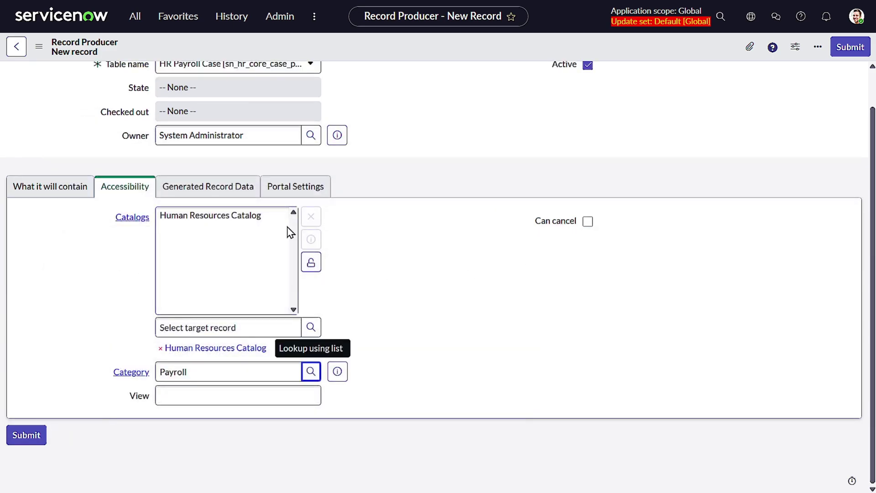
pyautogui.click(229, 194)
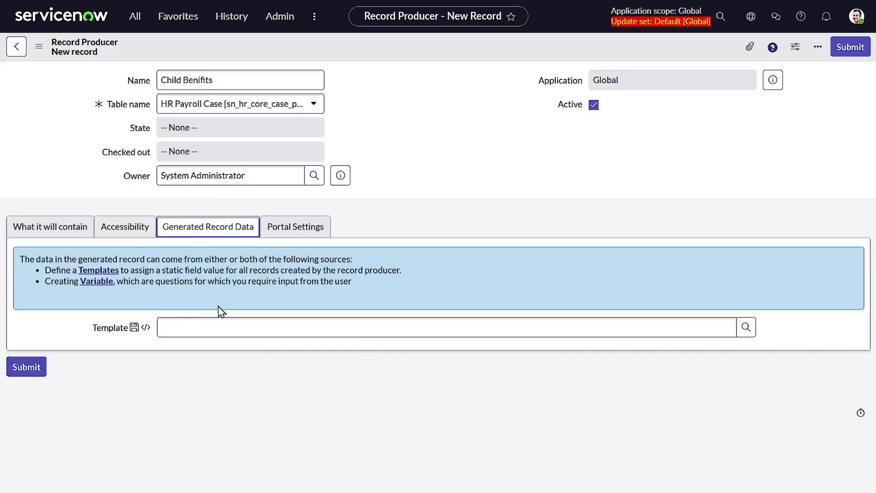
# - Keep Redirect to as Generated task record and start adding a picture
pyautogui.click(300, 229)
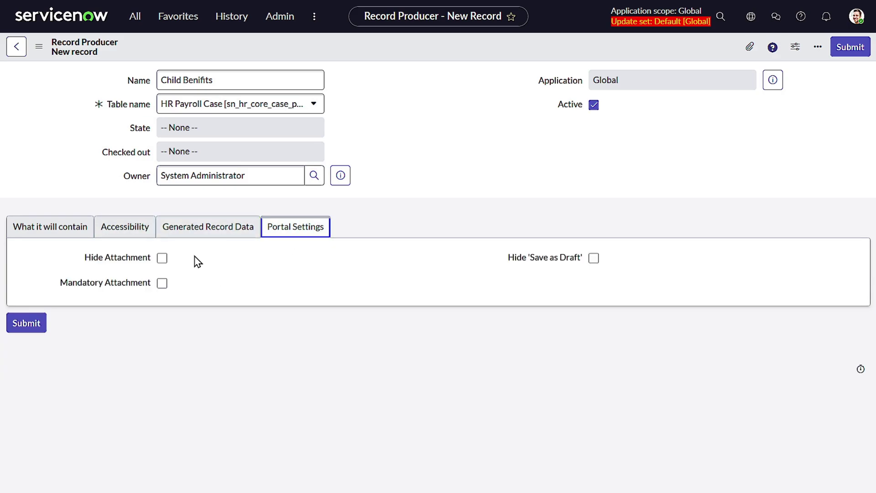
pyautogui.click(44, 230)
pyautogui.scroll(-1, 432, 173)
pyautogui.scroll(-5, 432, 172)
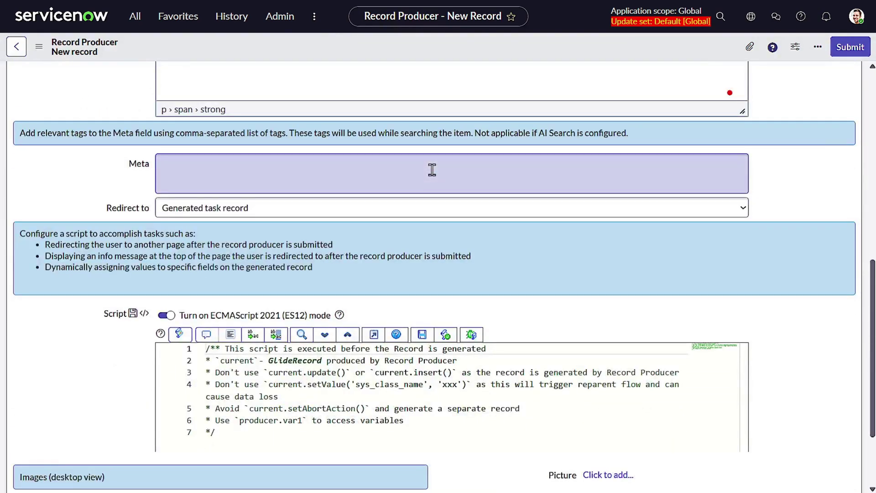
pyautogui.click(196, 179)
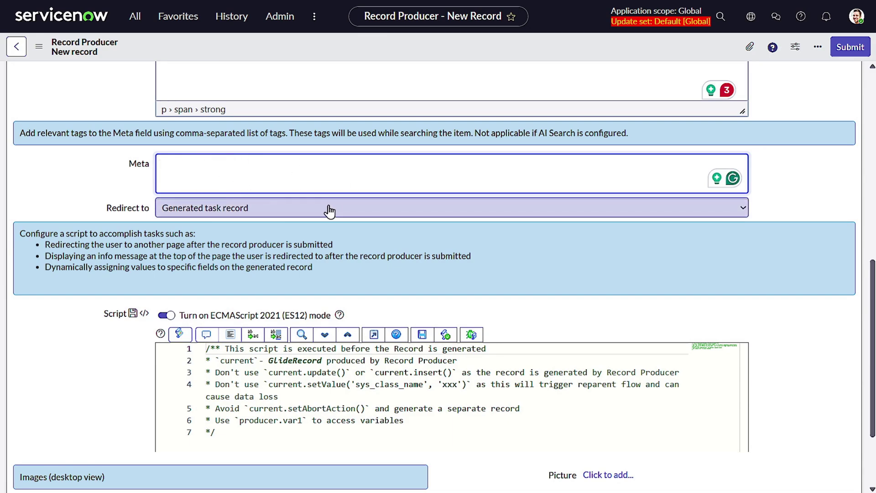
pyautogui.click(269, 213)
pyautogui.click(115, 209)
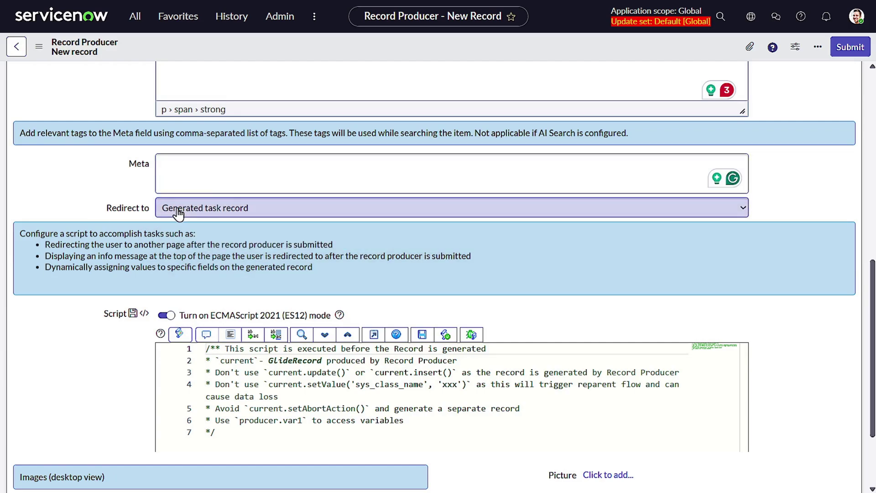
pyautogui.scroll(-2, 207, 220)
pyautogui.scroll(-2, 231, 297)
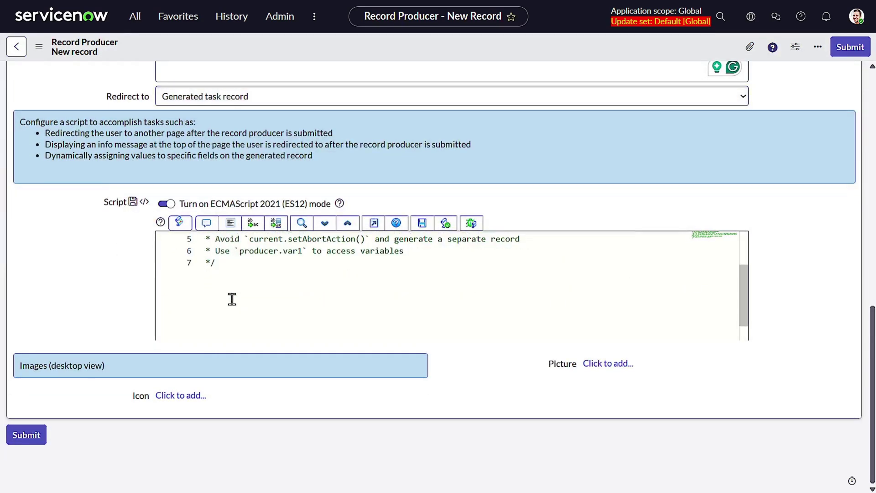
pyautogui.click(594, 370)
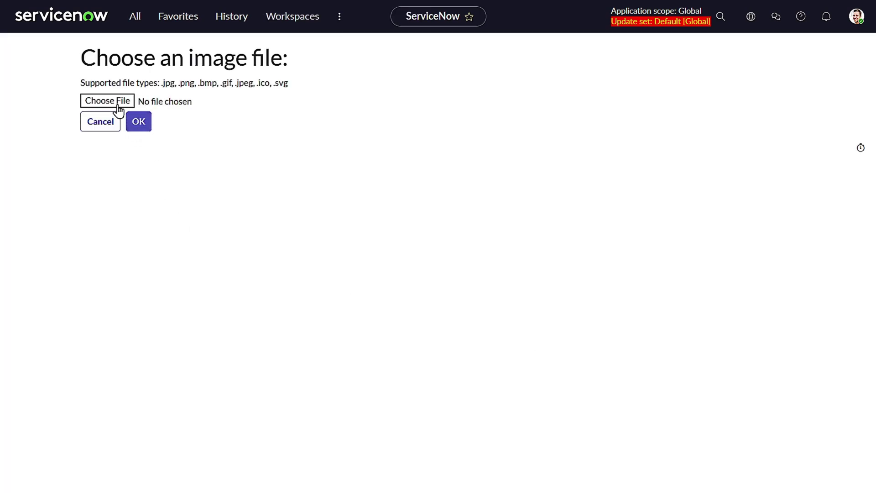
# - Upload Untitled.jpg as the Child Benifits picture
pyautogui.click(107, 100)
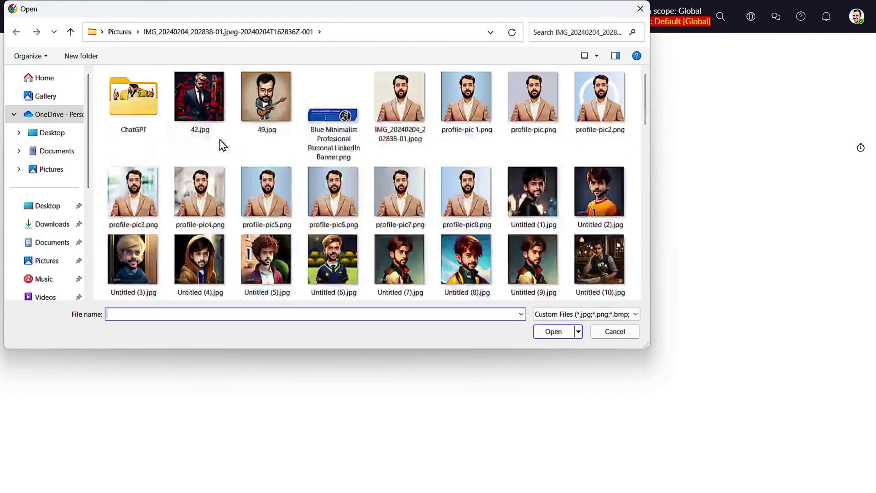
pyautogui.scroll(-10, 240, 147)
pyautogui.scroll(-10, 260, 156)
pyautogui.click(148, 259)
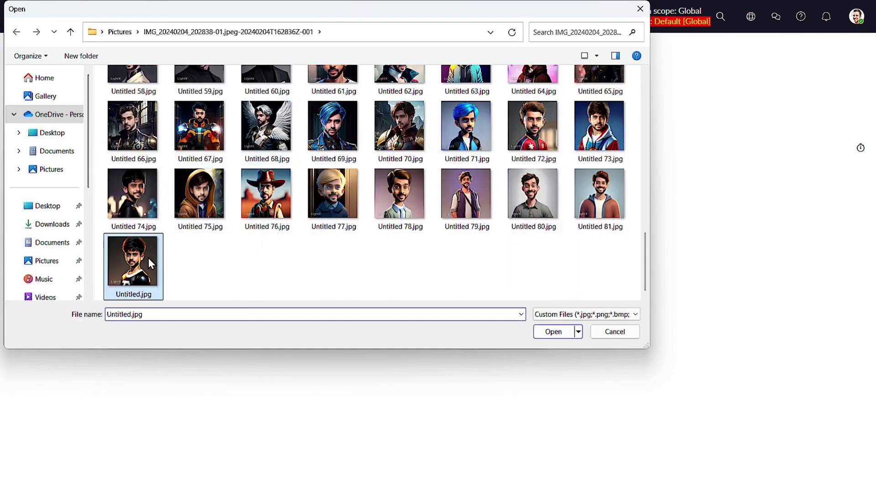
pyautogui.doubleClick(149, 257)
pyautogui.click(138, 123)
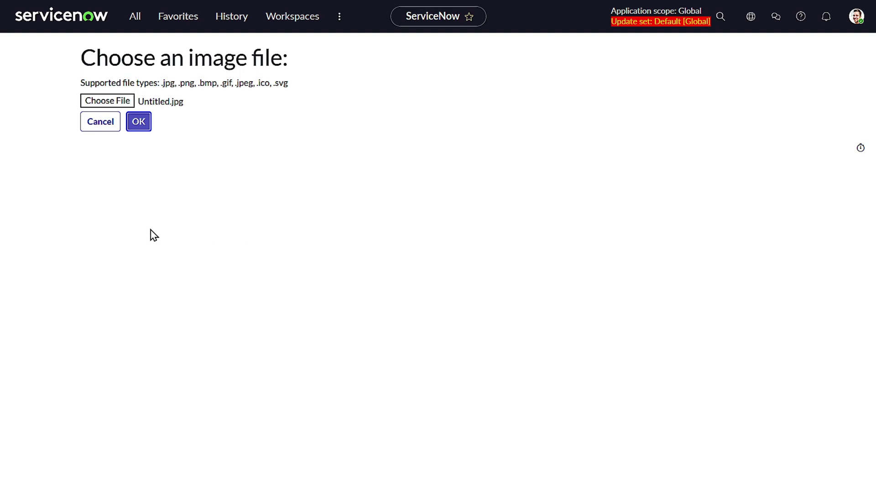
pyautogui.click(139, 123)
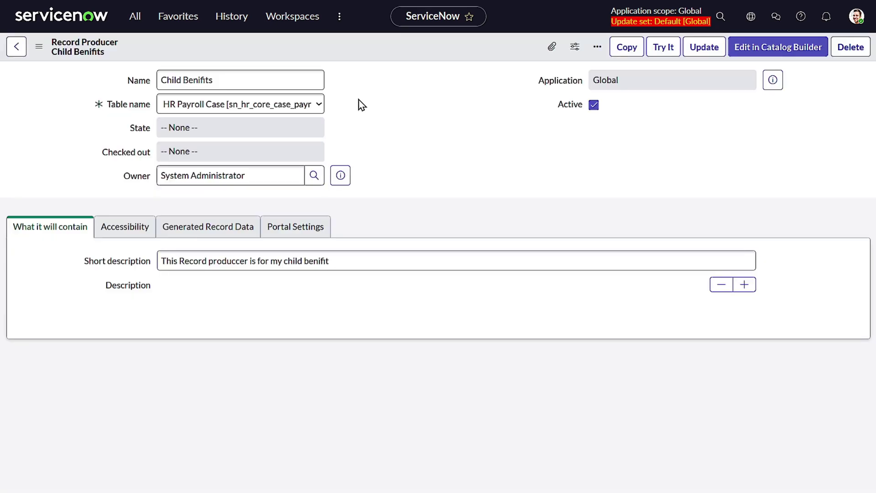
pyautogui.scroll(-2, 386, 209)
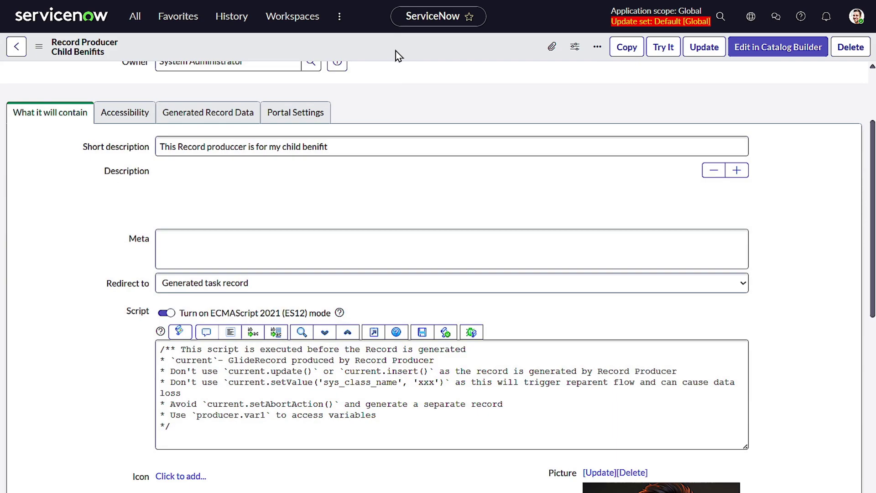
# - Save the Child Benifits record producer using the form header's context menu
pyautogui.rightClick(396, 51)
pyautogui.click(335, 36)
pyautogui.scroll(-4, 338, 48)
pyautogui.rightClick(338, 49)
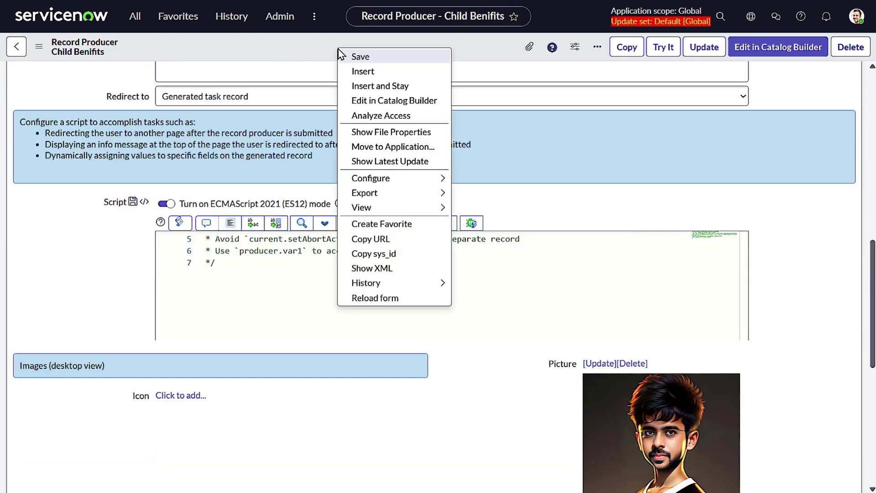
pyautogui.click(360, 57)
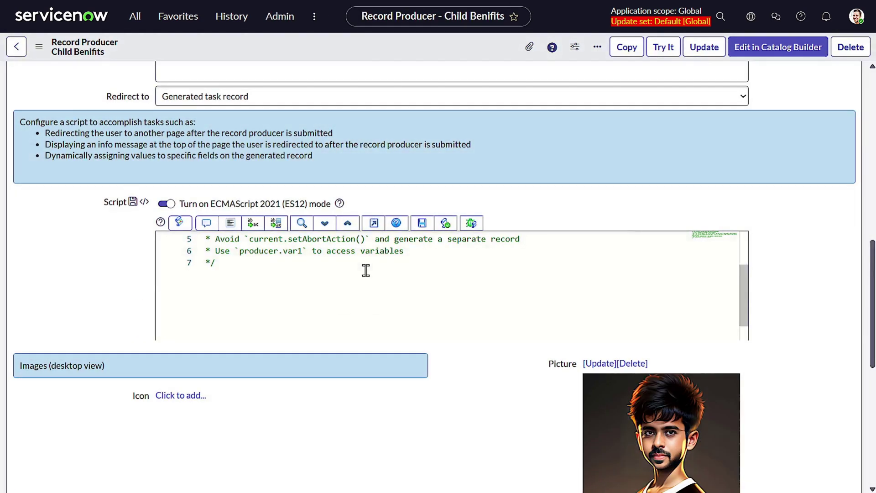
pyautogui.scroll(-1, 366, 270)
pyautogui.scroll(2, 366, 271)
pyautogui.scroll(-2, 66, 254)
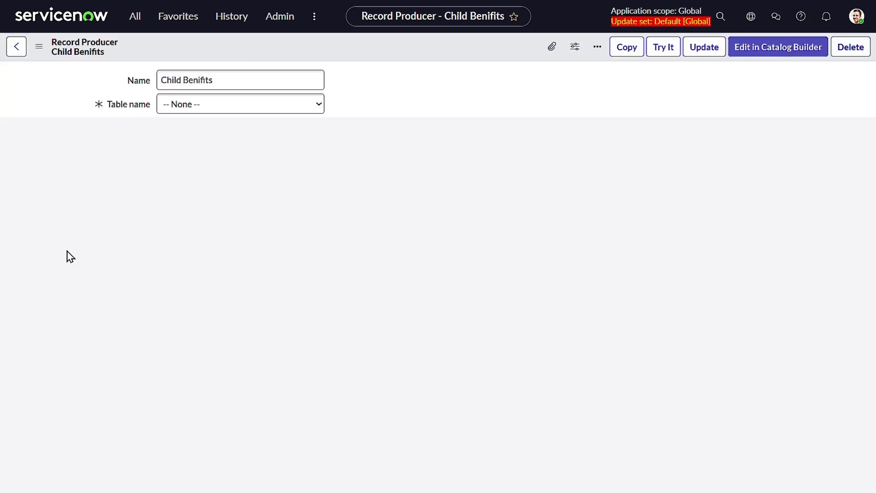
pyautogui.scroll(-2, 73, 256)
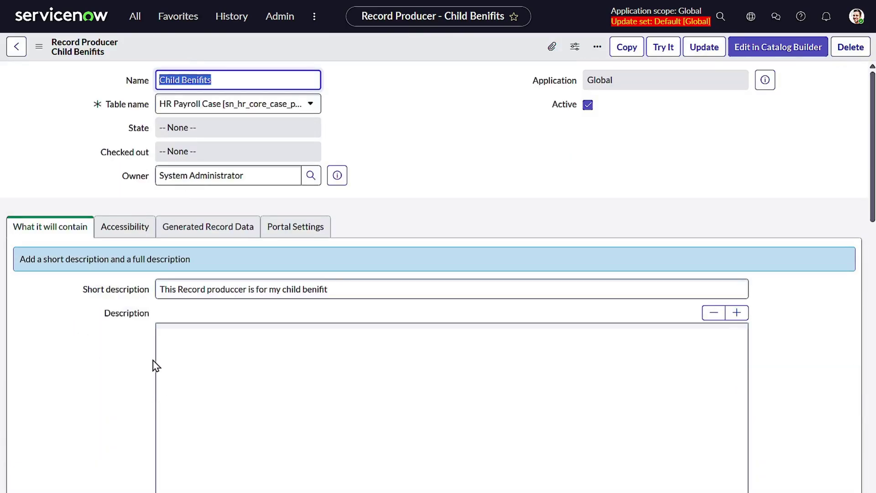
pyautogui.scroll(-5, 153, 366)
pyautogui.scroll(-5, 125, 277)
pyautogui.scroll(-5, 121, 270)
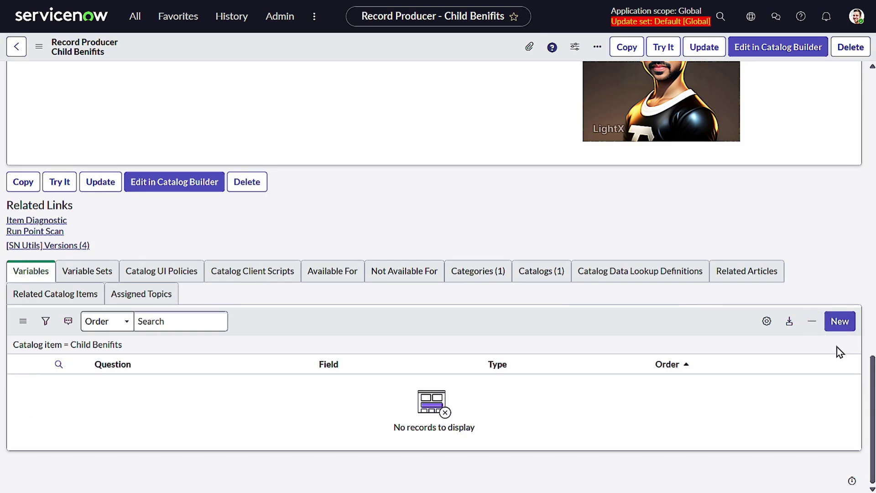
# - Create a new Reference-type variable for Child Benifits
pyautogui.click(840, 320)
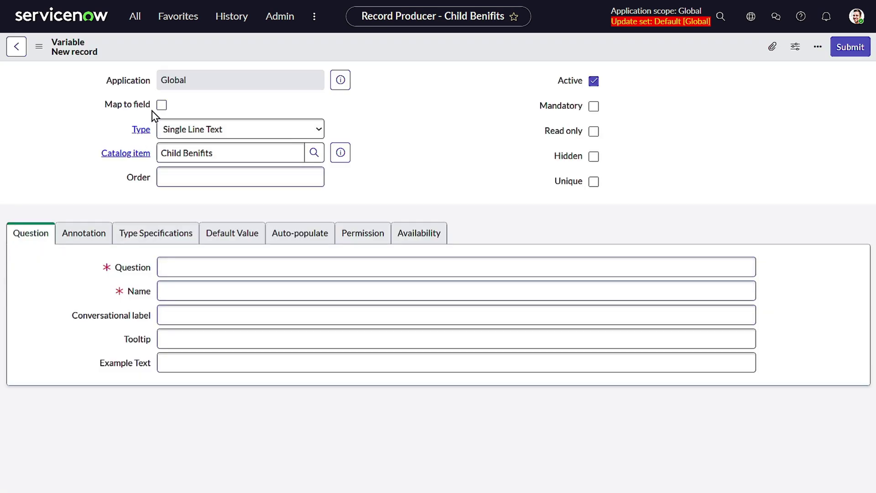
pyautogui.click(163, 107)
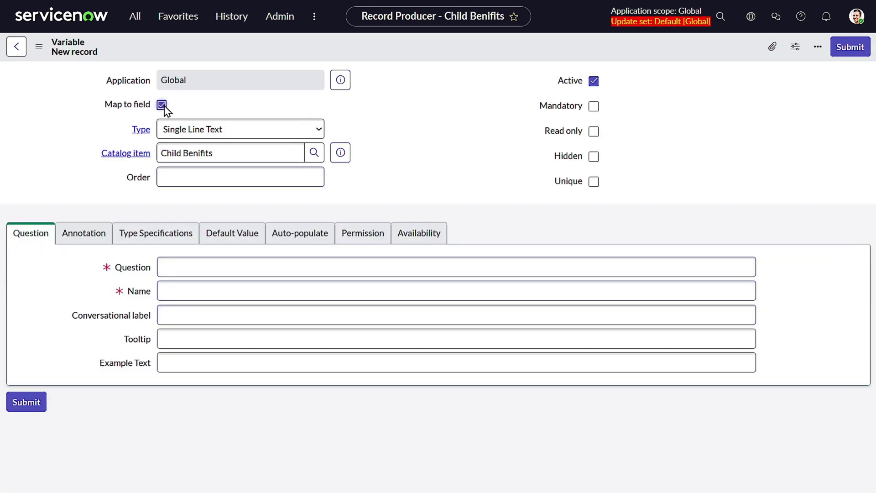
pyautogui.click(240, 133)
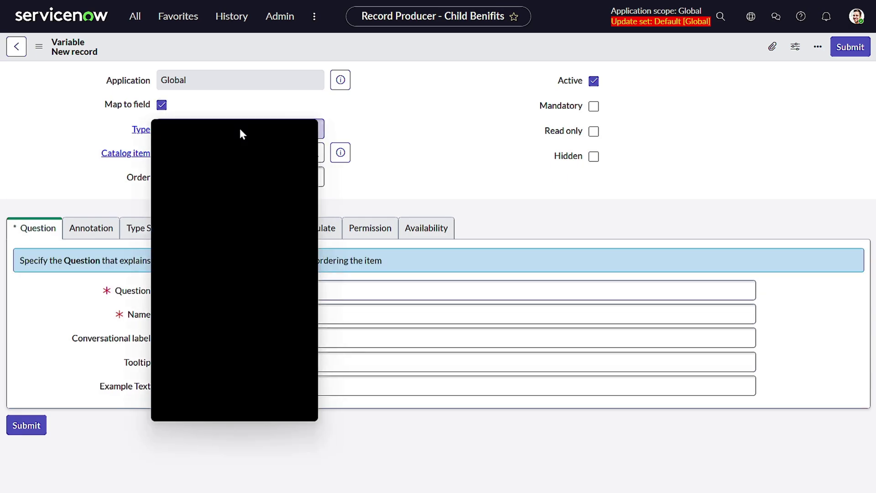
pyautogui.click(381, 134)
pyautogui.click(258, 130)
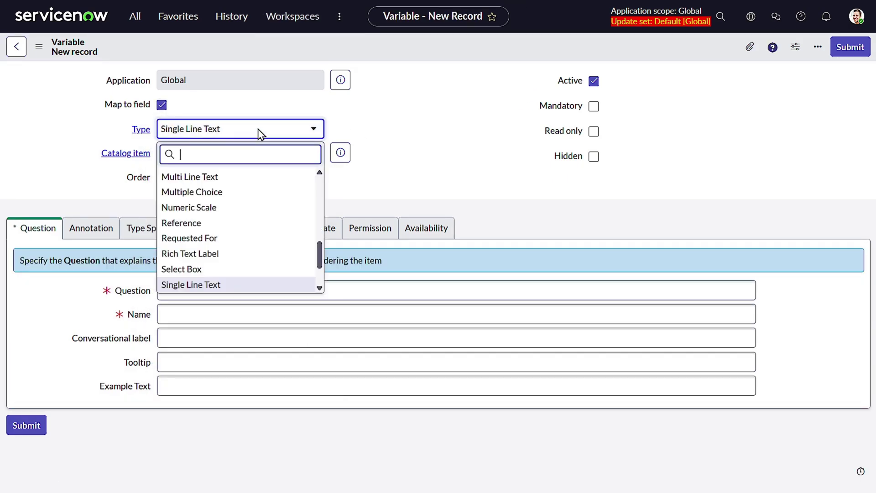
pyautogui.write('ref')
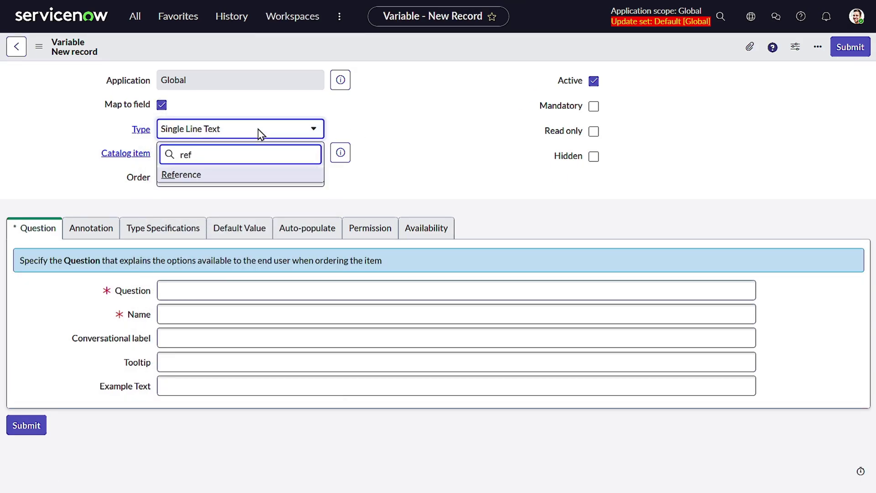
pyautogui.click(293, 176)
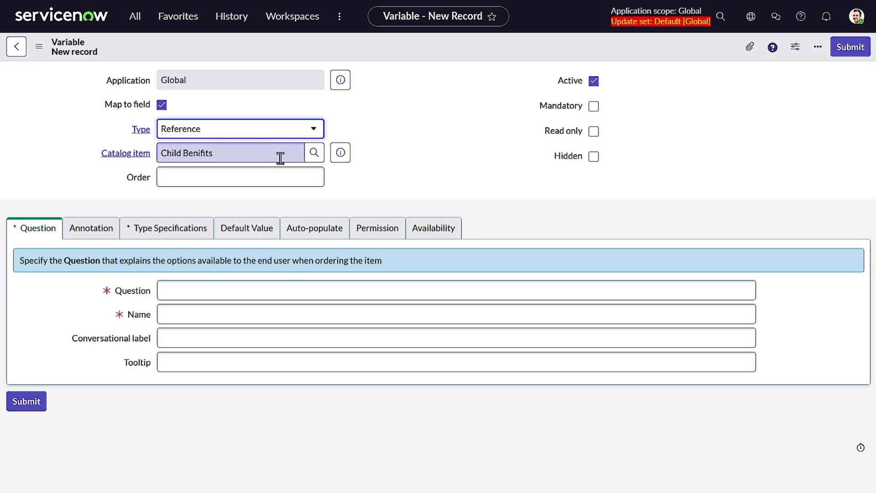
pyautogui.moveTo(280, 158); pyautogui.dragTo(56, 154)
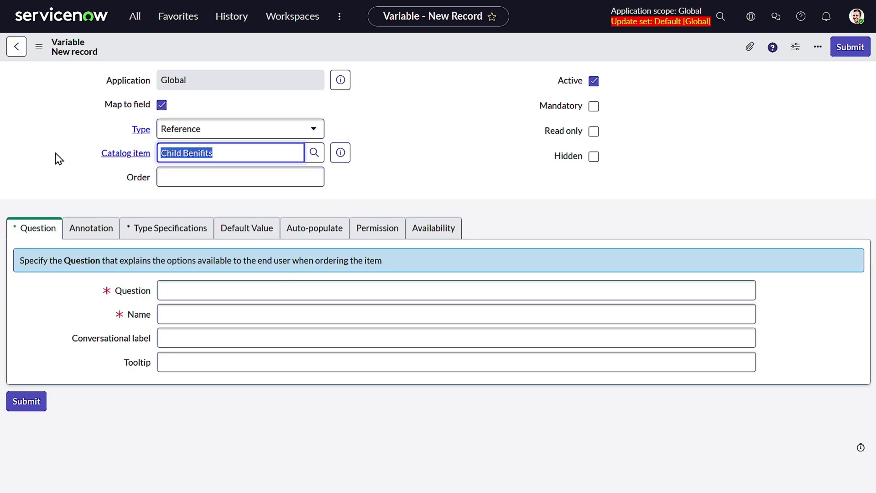
pyautogui.click(102, 198)
pyautogui.click(233, 179)
pyautogui.write('10')
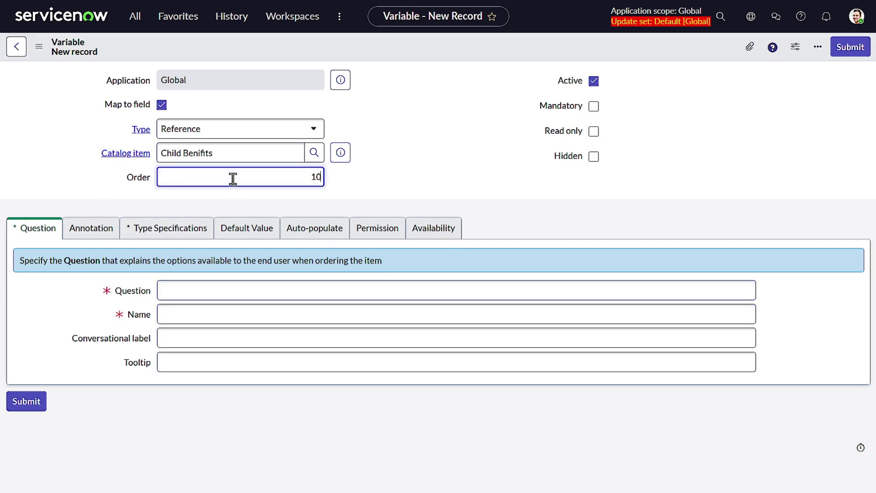
# - Make the variable mandatory, with question 'Requested for ?' and name requested_for
pyautogui.click(694, 166)
pyautogui.click(594, 107)
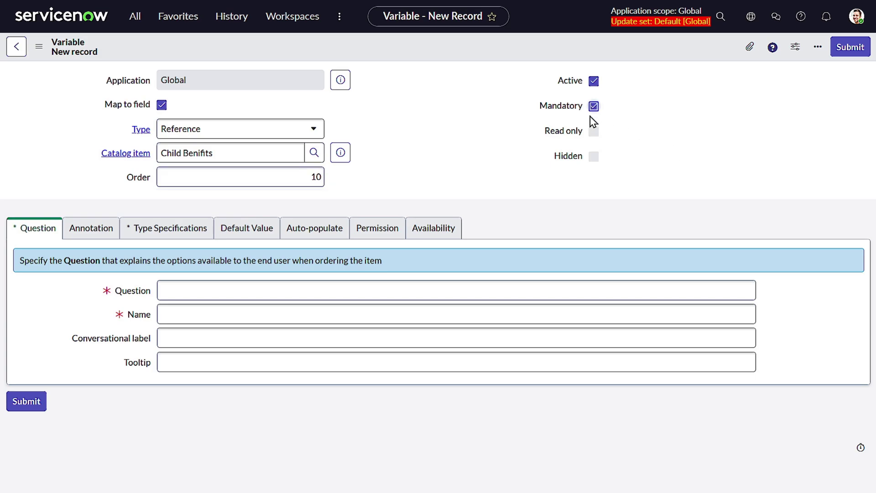
pyautogui.click(178, 291)
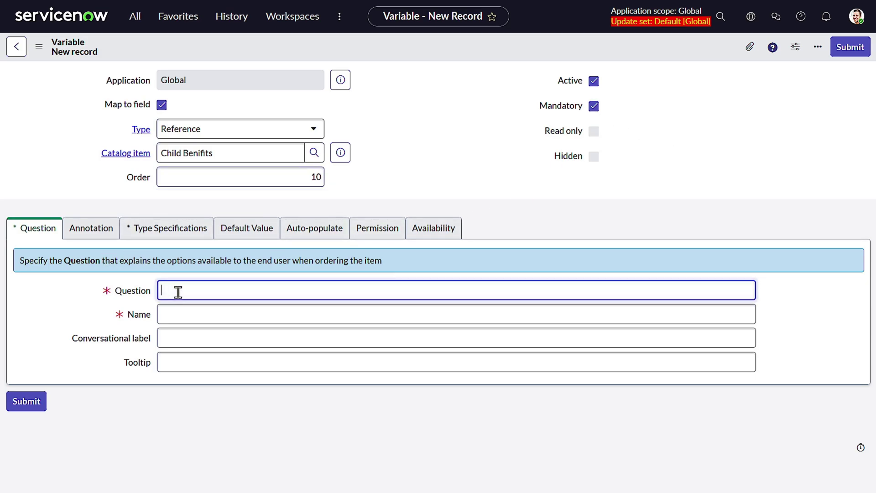
pyautogui.write('Requ')
pyautogui.write('es')
pyautogui.write('ted for ')
pyautogui.write('?')
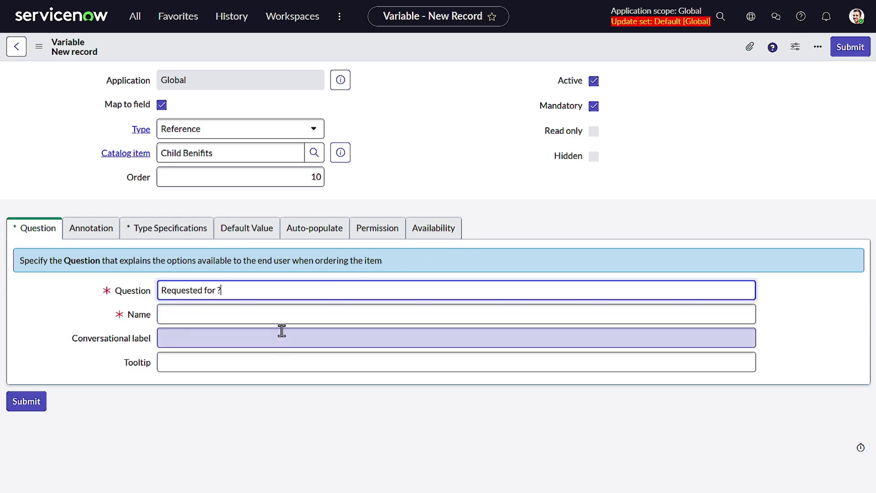
pyautogui.click(274, 309)
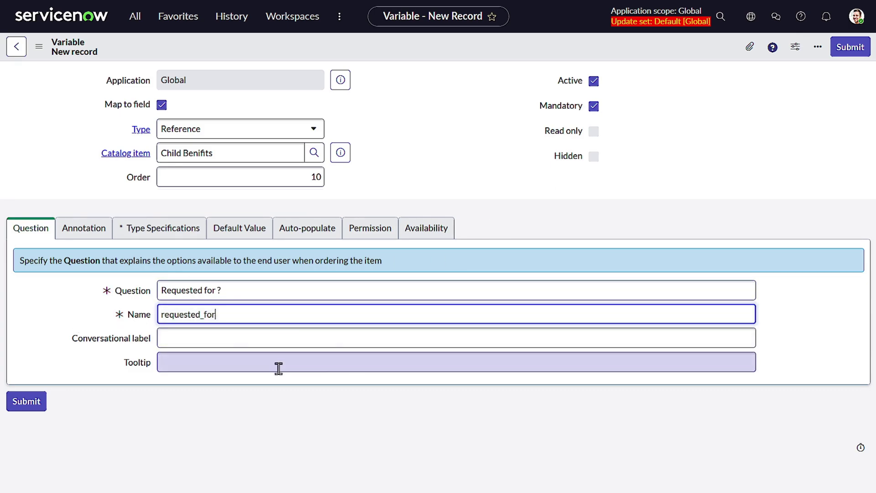
pyautogui.click(167, 234)
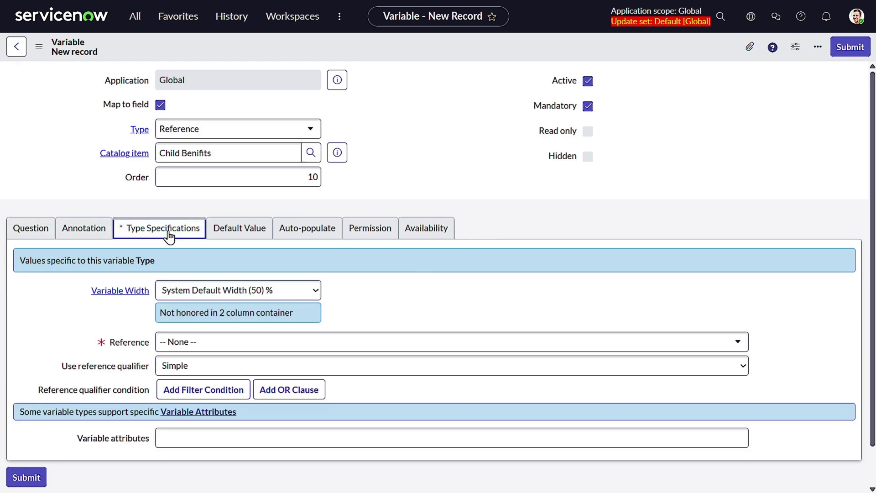
# - Point Requested for ? at User [sys_user], filtered to users where Active is true
pyautogui.click(192, 342)
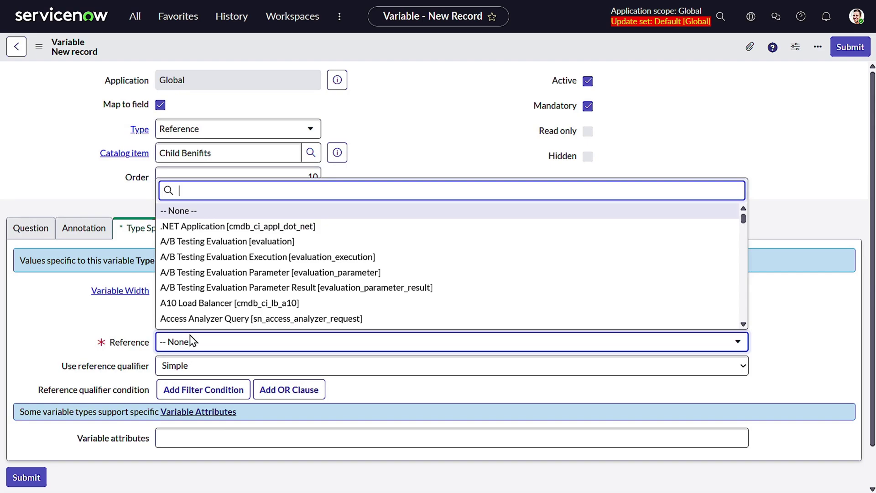
pyautogui.write('sys_user')
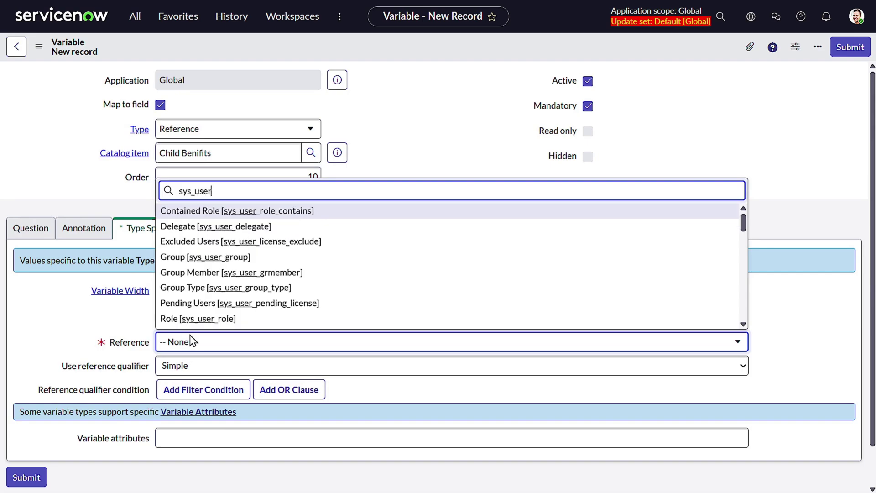
pyautogui.scroll(-1, 206, 320)
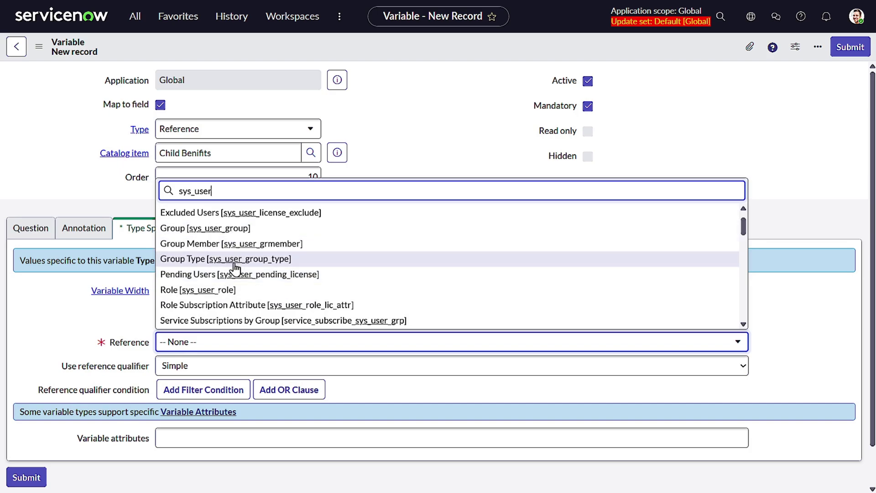
pyautogui.scroll(-3, 233, 267)
pyautogui.scroll(-3, 232, 267)
pyautogui.scroll(-3, 233, 267)
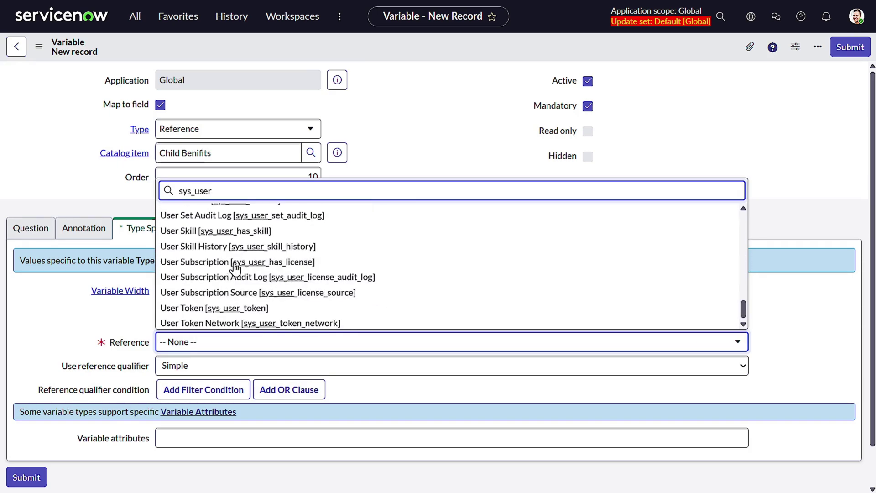
pyautogui.scroll(3, 233, 267)
pyautogui.click(225, 214)
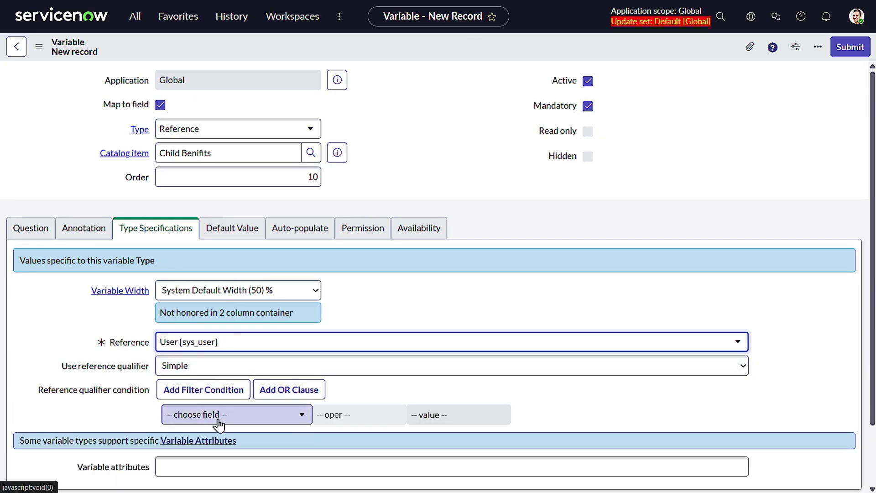
pyautogui.click(215, 416)
pyautogui.write('acti')
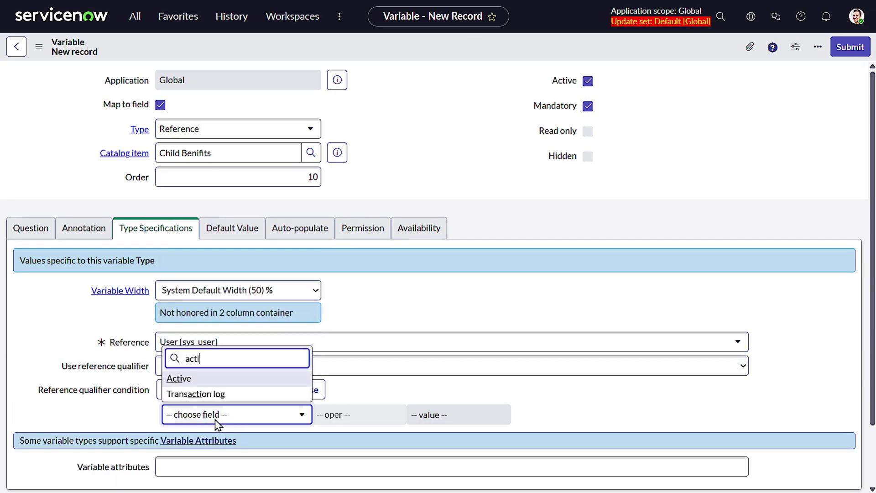
pyautogui.click(259, 379)
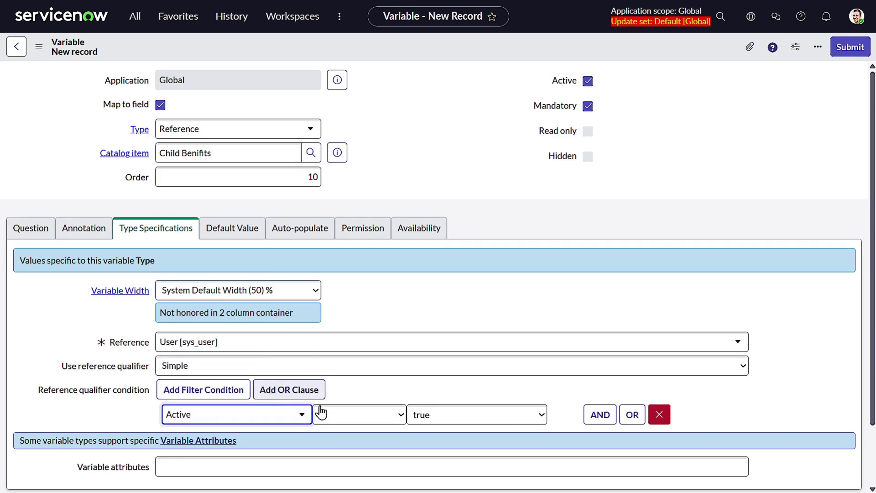
pyautogui.rightClick(362, 46)
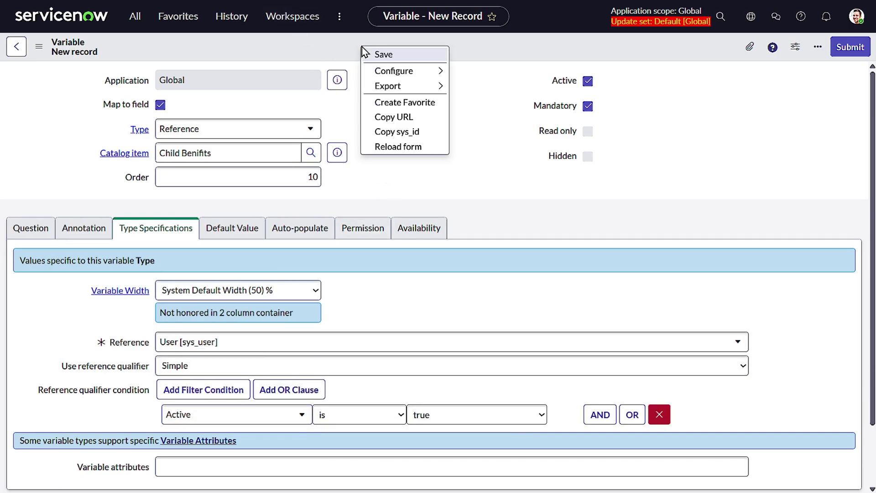
# - Save the Requested for ? variable with order 10 and its active-users reference
pyautogui.click(372, 55)
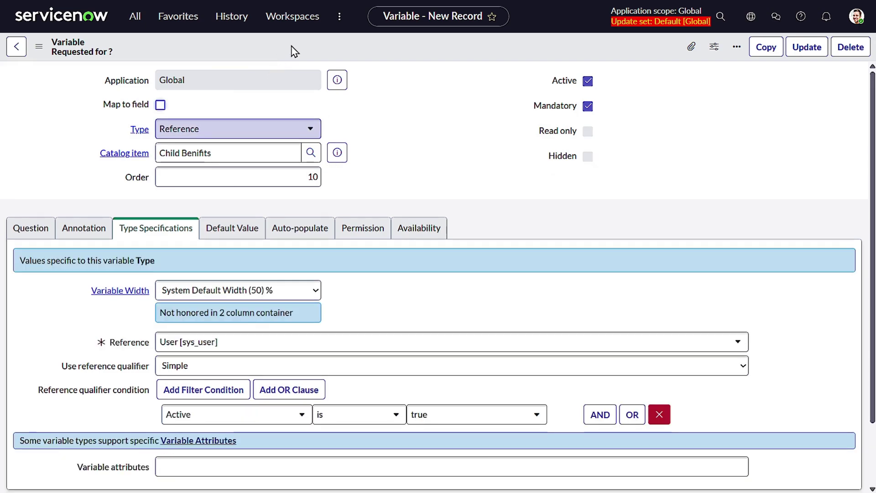
pyautogui.rightClick(298, 49)
pyautogui.click(373, 89)
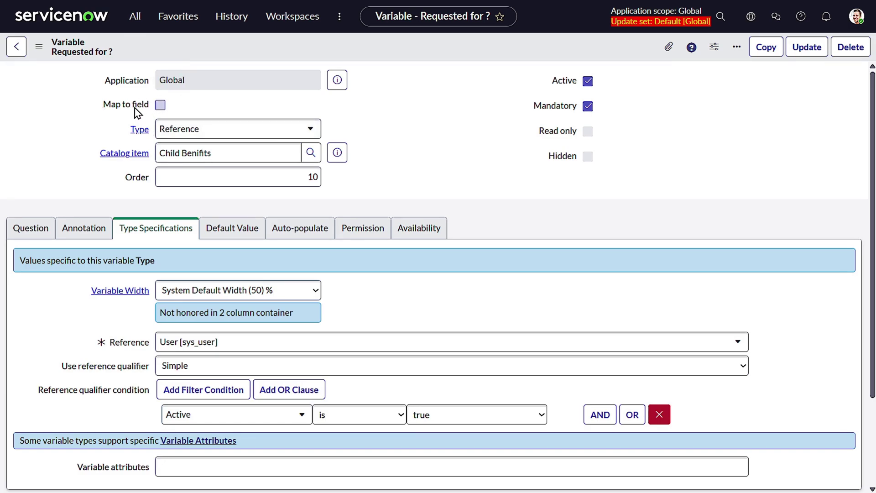
pyautogui.click(174, 125)
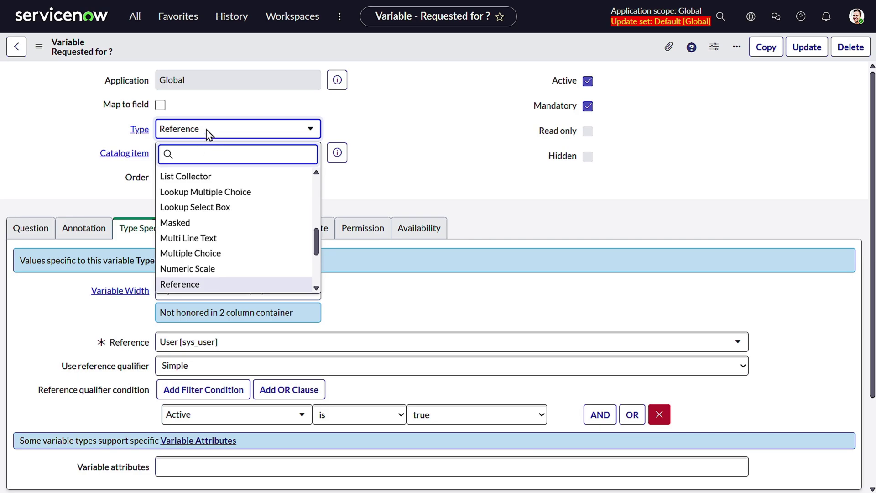
# - Enable Map to field and map Requested for ? to the sn_hr_core_case_payroll Service field
pyautogui.click(161, 105)
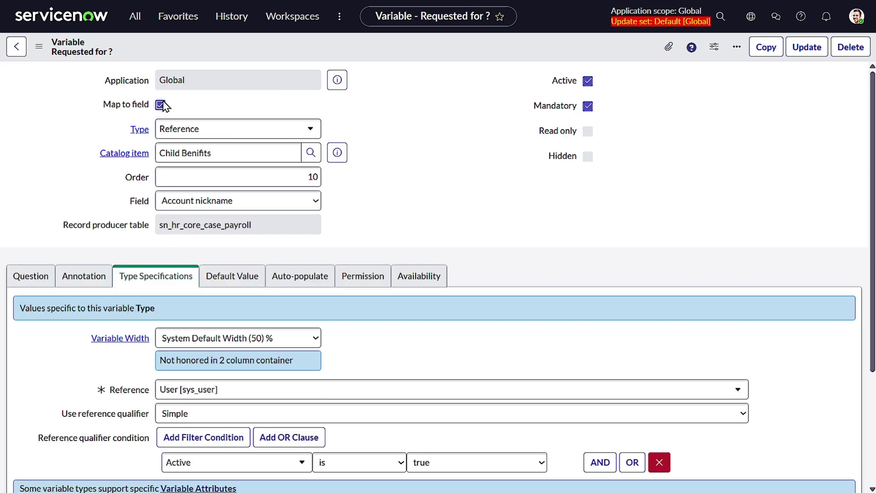
pyautogui.click(201, 130)
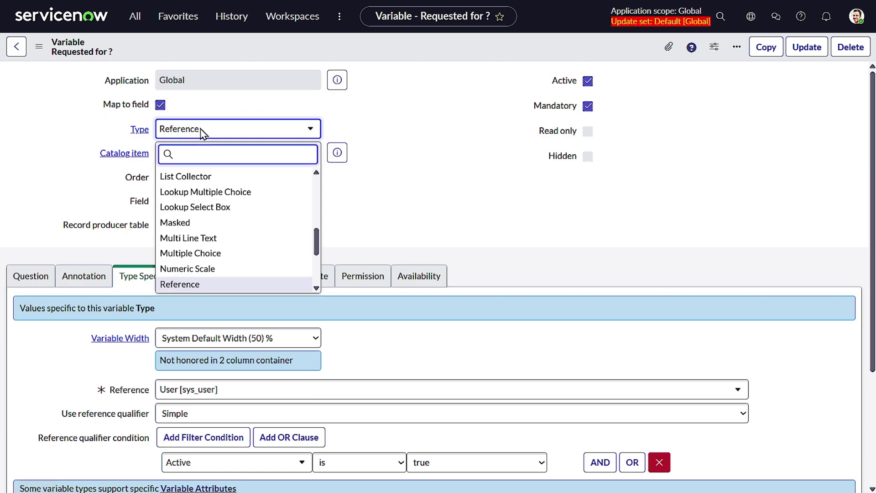
pyautogui.click(384, 141)
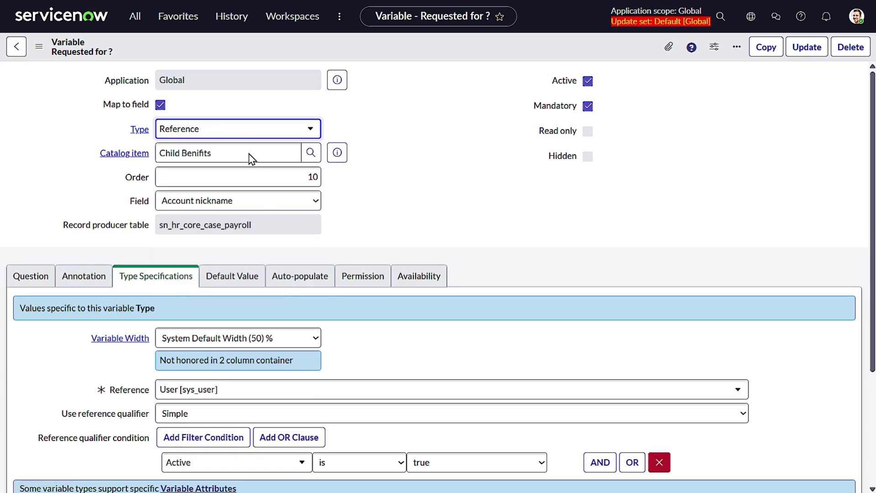
pyautogui.click(249, 201)
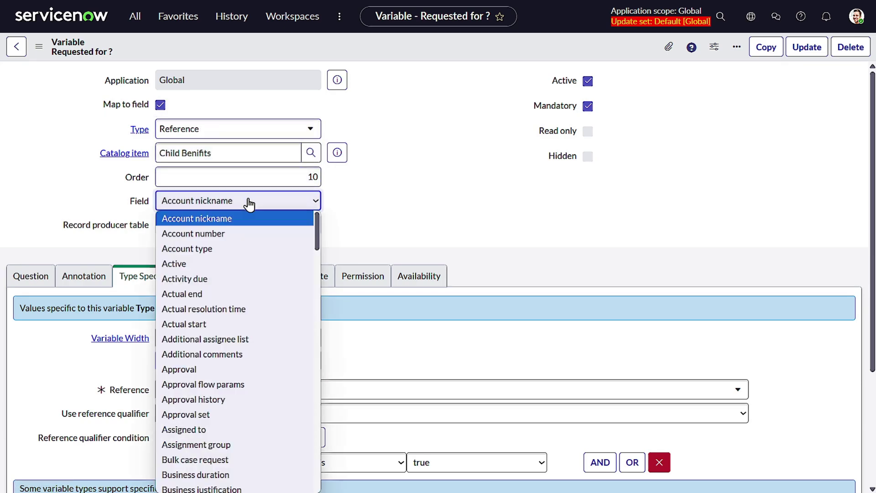
pyautogui.scroll(-5, 250, 315)
pyautogui.scroll(-5, 255, 338)
pyautogui.scroll(-2, 254, 338)
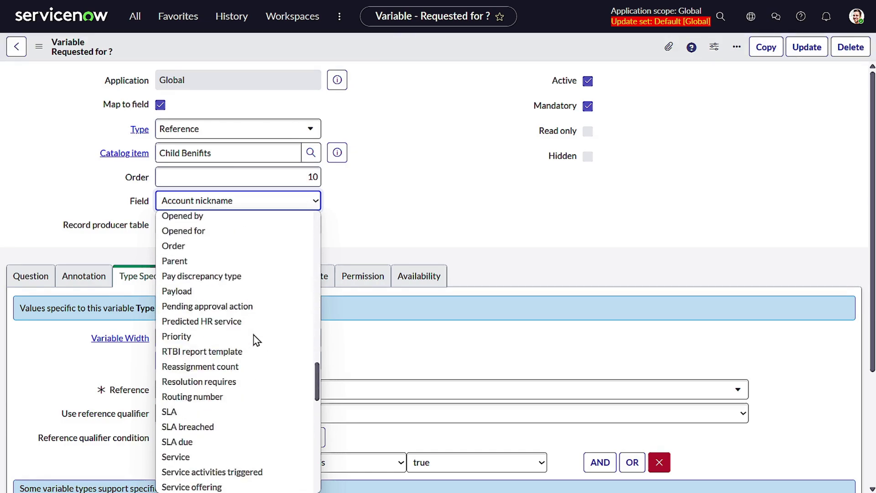
pyautogui.scroll(-2, 255, 340)
pyautogui.scroll(-1, 254, 341)
pyautogui.scroll(-4, 254, 340)
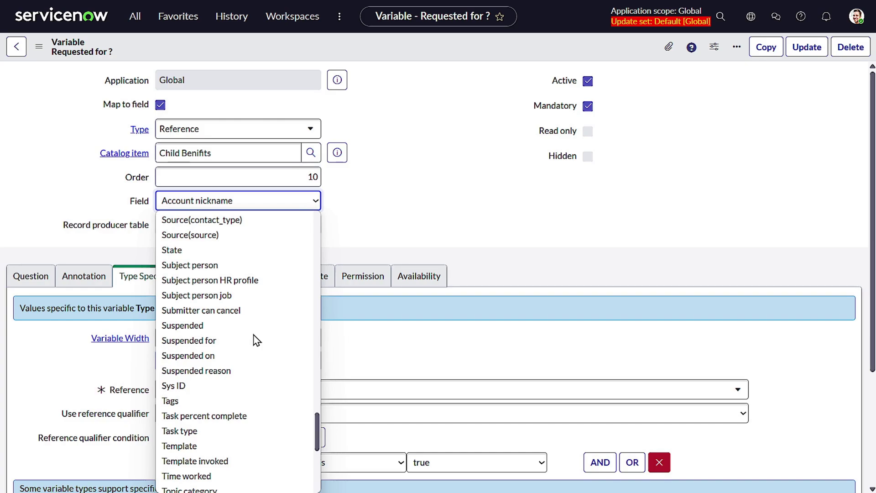
pyautogui.scroll(-6, 254, 341)
pyautogui.scroll(8, 254, 340)
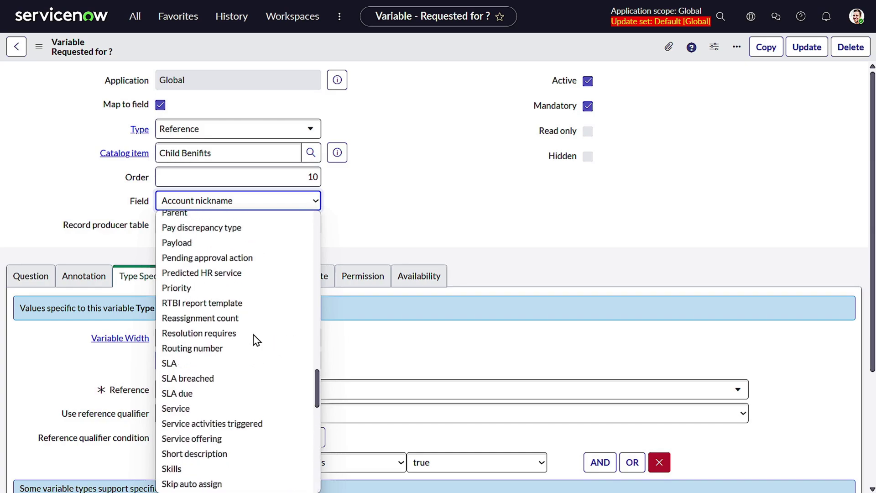
pyautogui.scroll(10, 254, 340)
pyautogui.scroll(5, 254, 340)
pyautogui.scroll(-3, 254, 340)
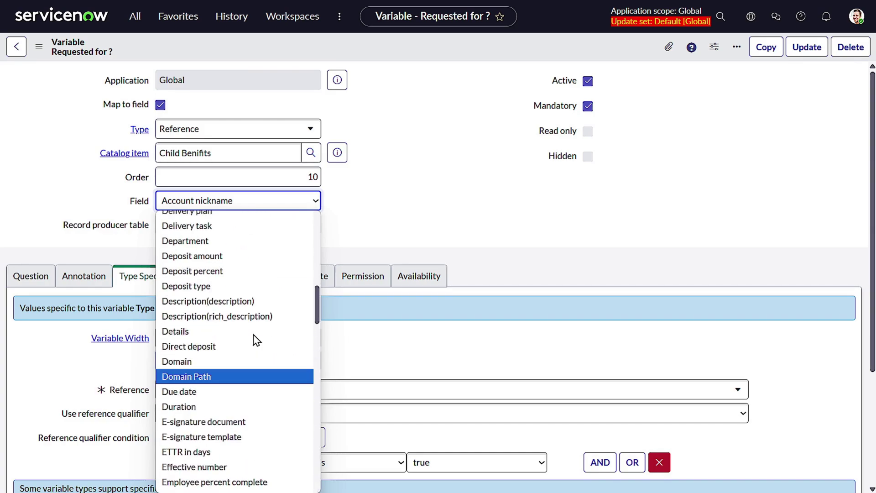
pyautogui.scroll(-3, 254, 340)
pyautogui.scroll(-5, 254, 340)
pyautogui.scroll(-2, 253, 340)
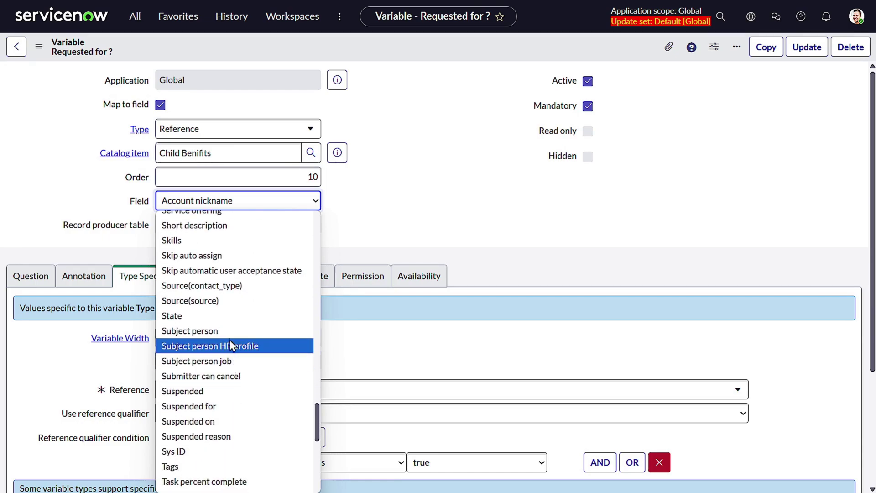
pyautogui.scroll(3, 230, 341)
pyautogui.scroll(1, 230, 340)
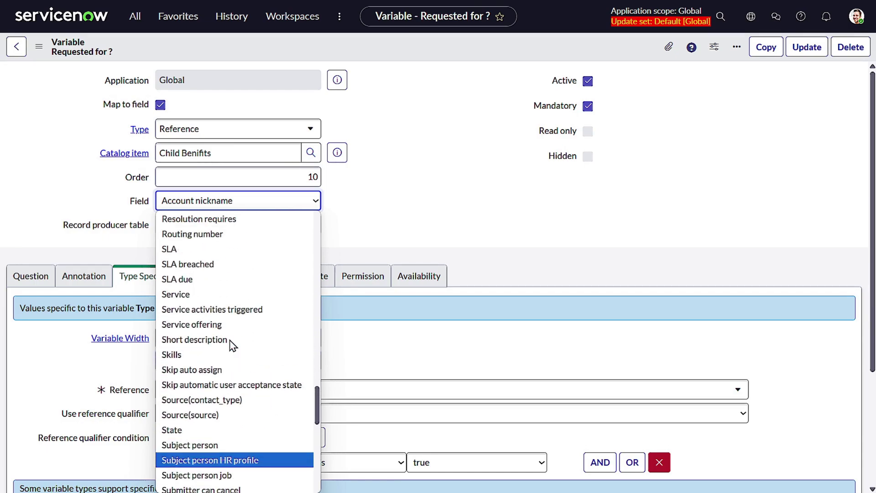
pyautogui.click(229, 295)
pyautogui.scroll(-3, 147, 217)
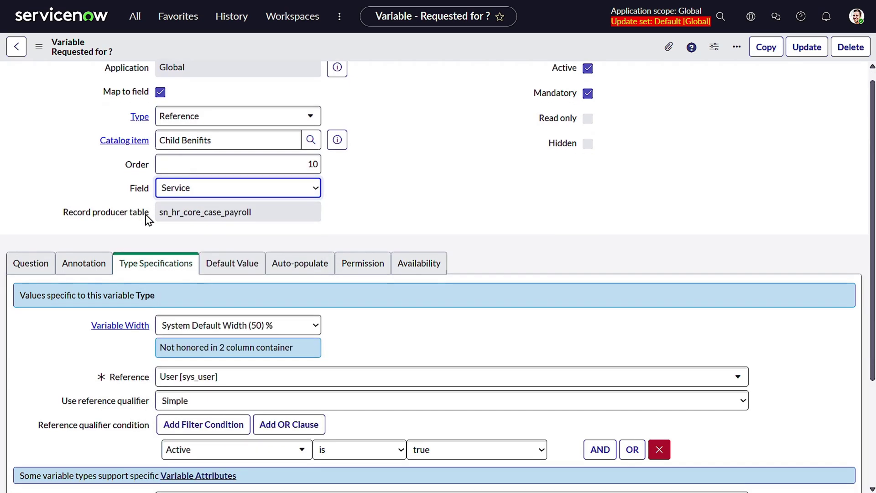
# - Change the variable's question wording to 'Select Service'
pyautogui.click(30, 168)
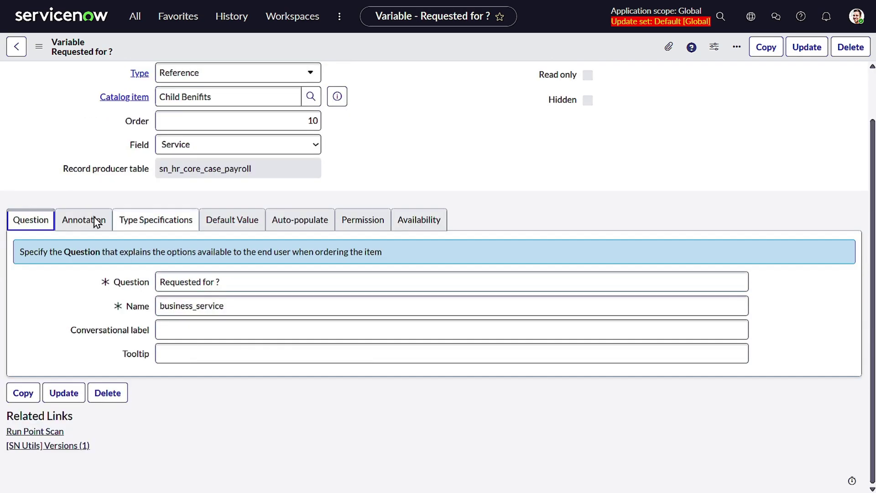
pyautogui.tripleClick(251, 282)
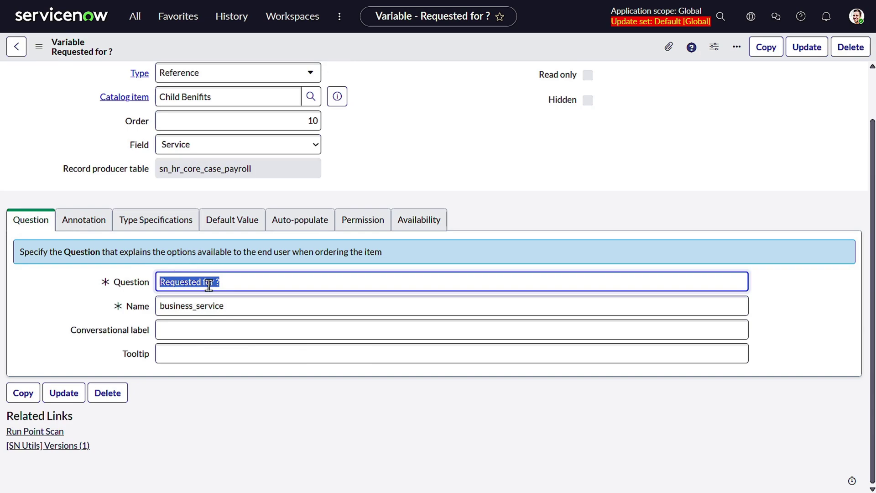
pyautogui.press('BackSpace')
pyautogui.write('S')
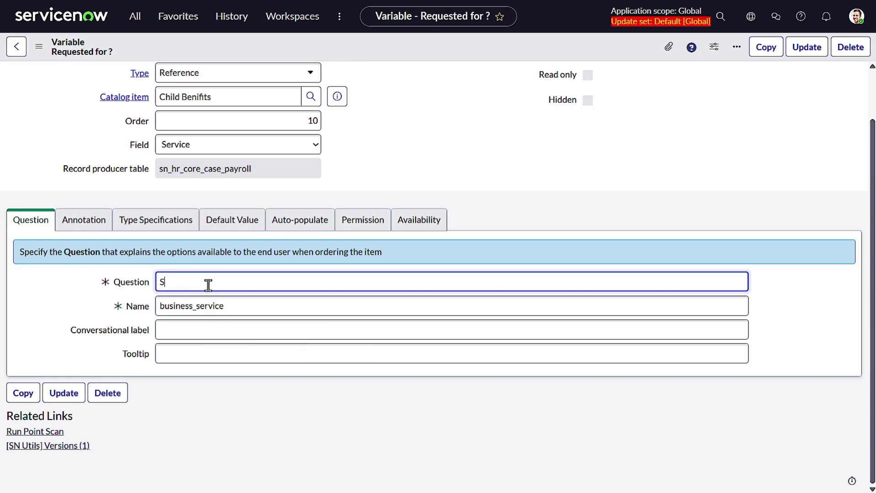
pyautogui.write('elect Service')
pyautogui.click(481, 235)
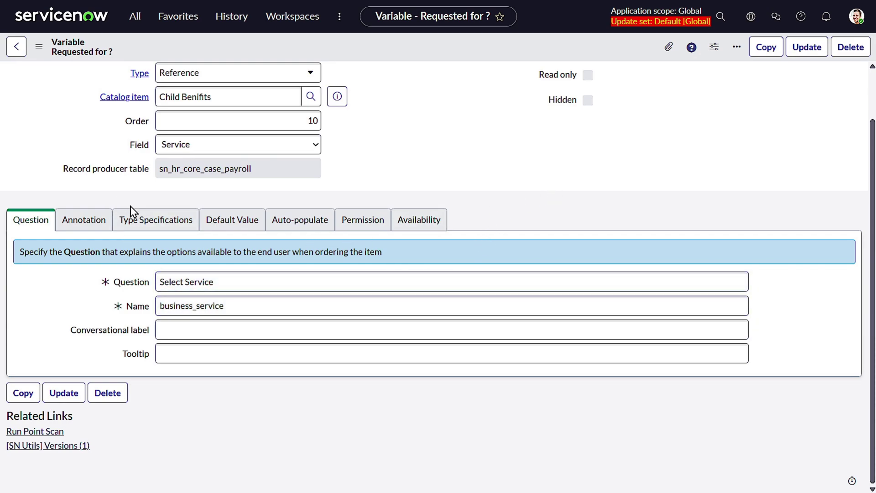
# - Set the variable's reference table to HR Service
pyautogui.click(146, 220)
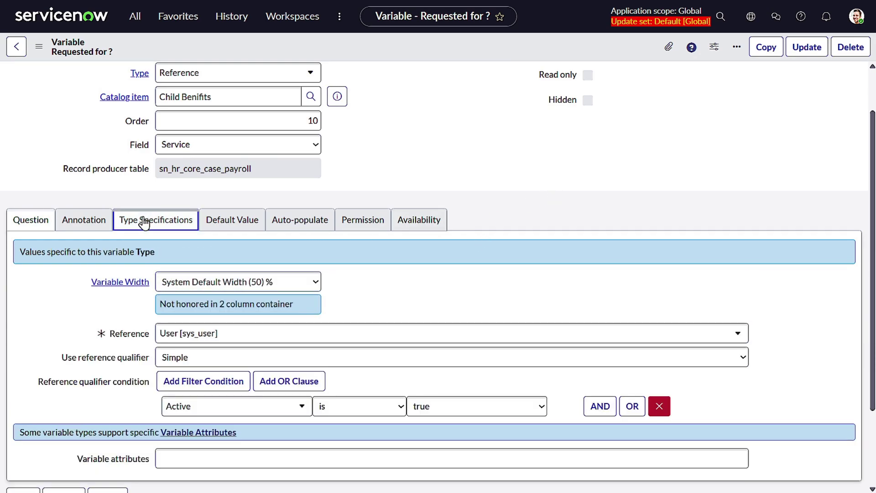
pyautogui.click(261, 337)
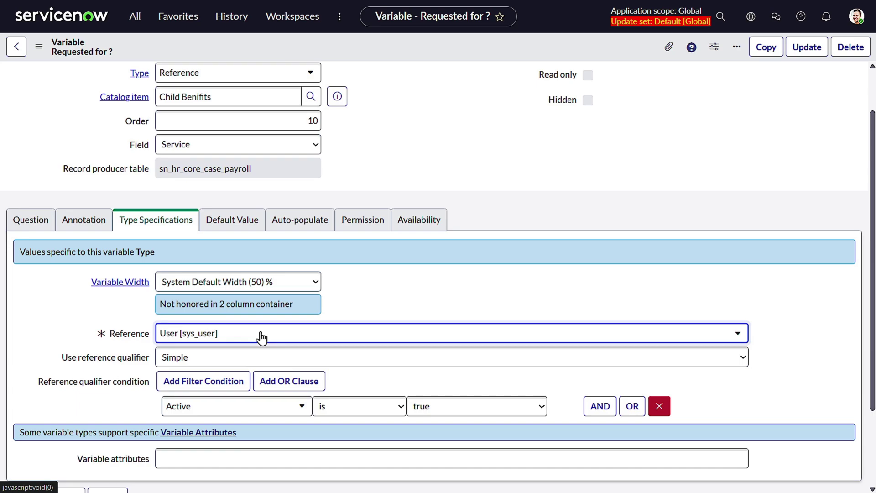
pyautogui.click(261, 337)
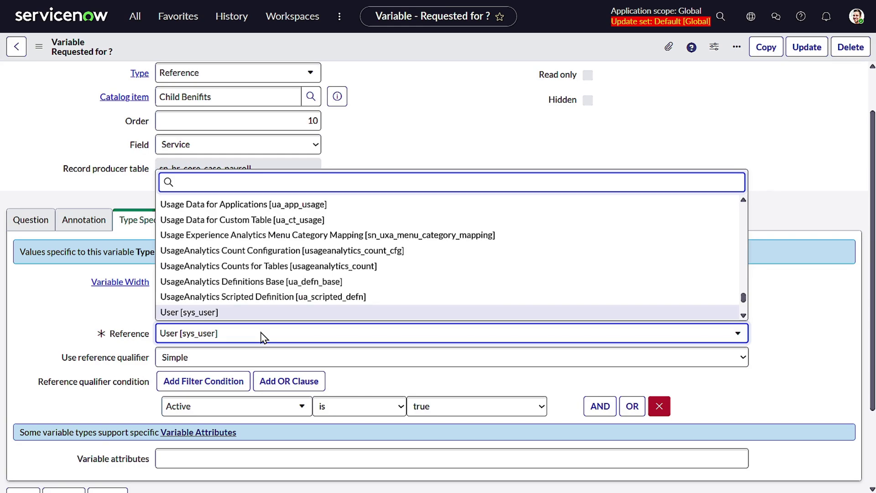
pyautogui.write('sn_hr_')
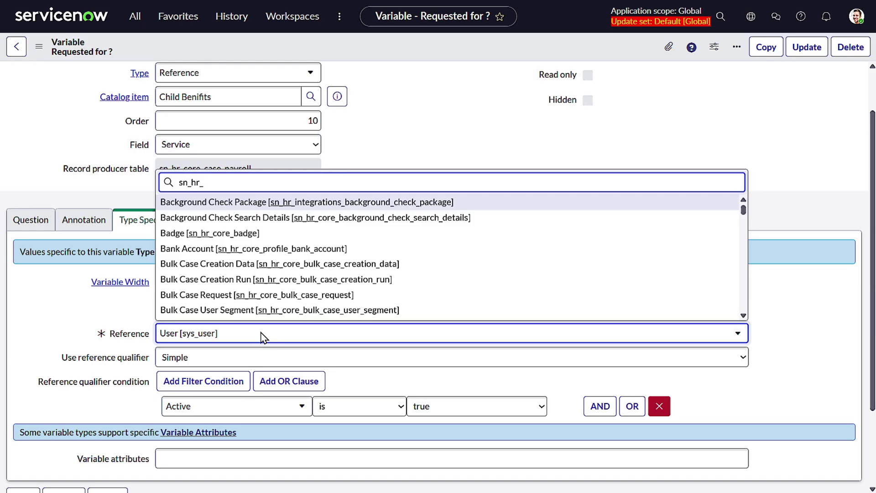
pyautogui.write('core')
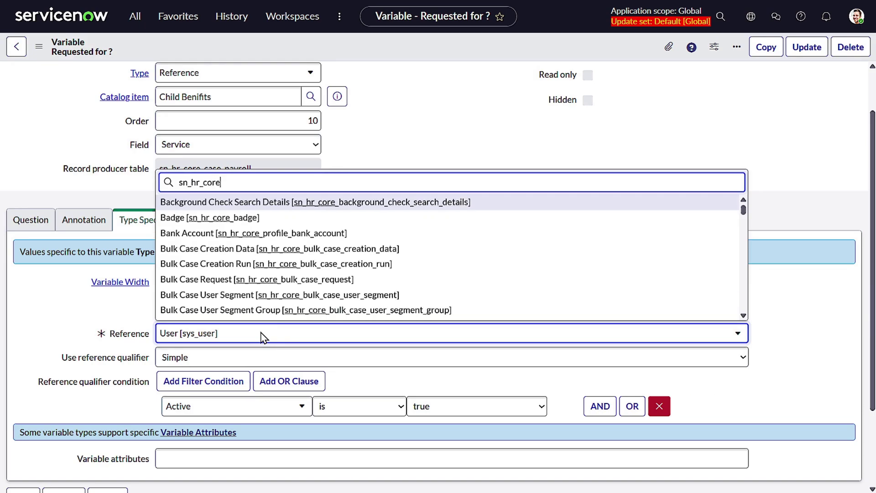
pyautogui.write('_c')
pyautogui.press('BackSpace')
pyautogui.write('ser')
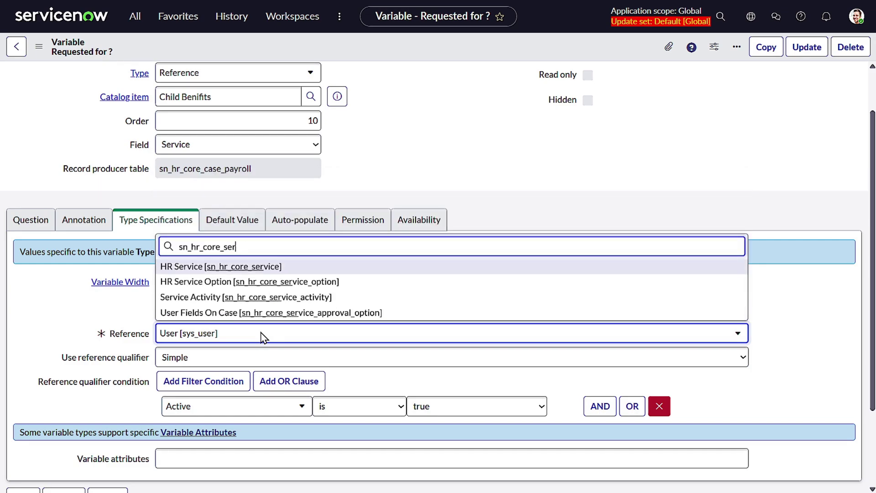
pyautogui.write('v')
pyautogui.click(302, 269)
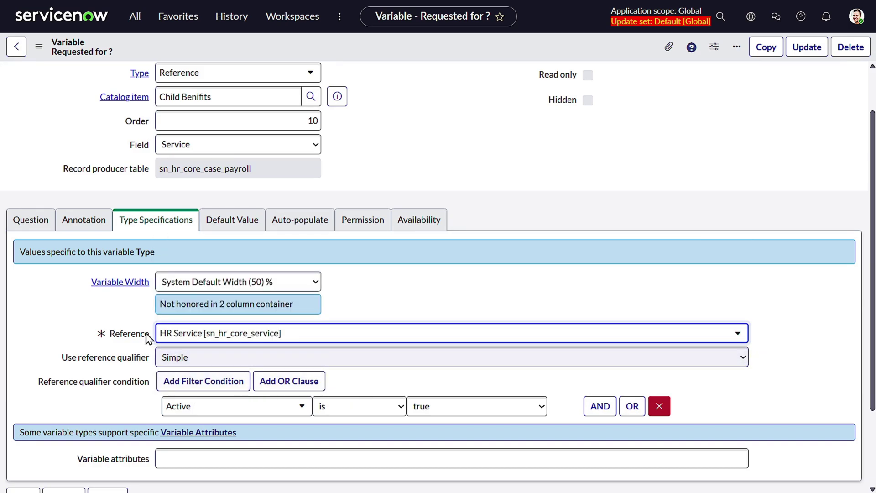
# - Add the reference condition: Service table starts with sn_hr_core_case_payroll
pyautogui.click(203, 406)
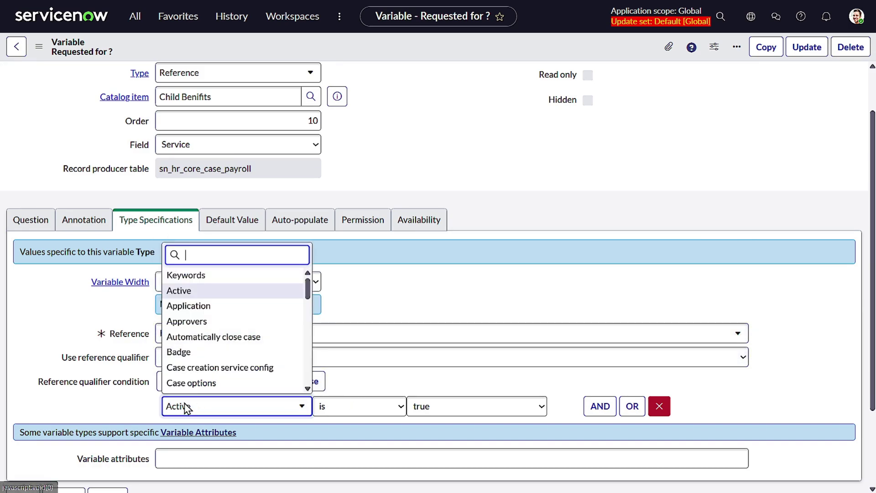
pyautogui.scroll(-3, 240, 335)
pyautogui.scroll(-5, 233, 336)
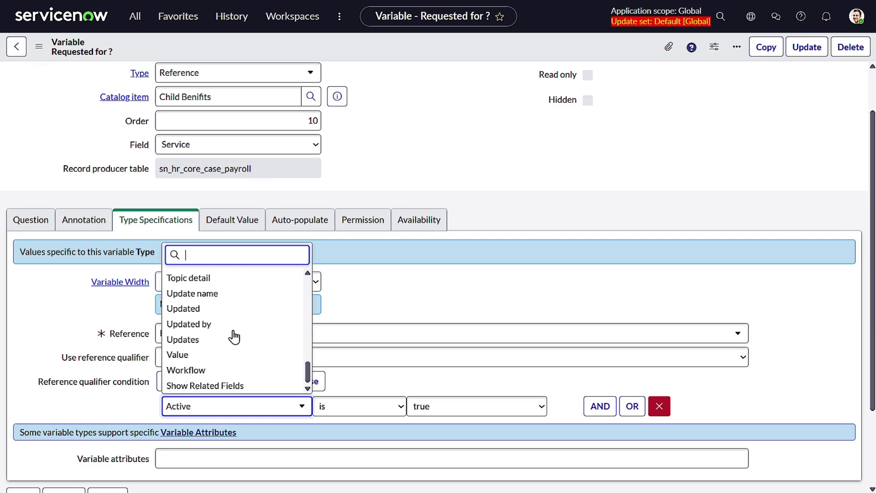
pyautogui.scroll(3, 234, 336)
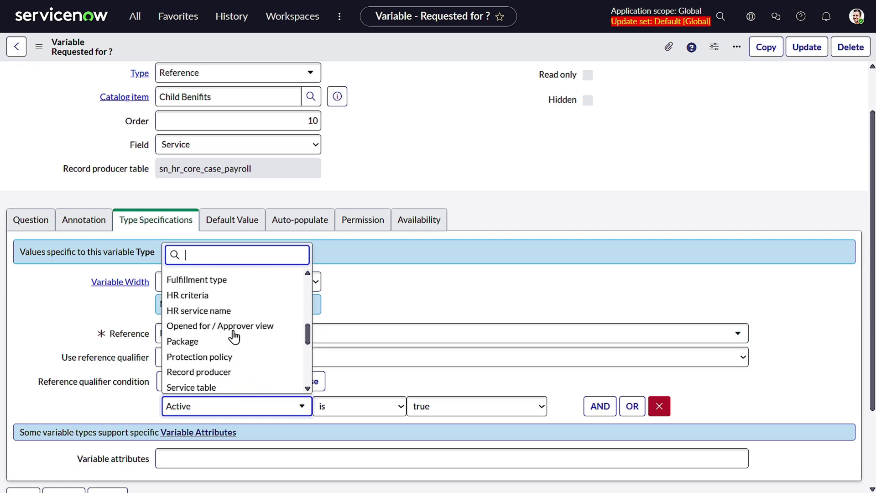
pyautogui.scroll(5, 233, 335)
pyautogui.scroll(1, 233, 337)
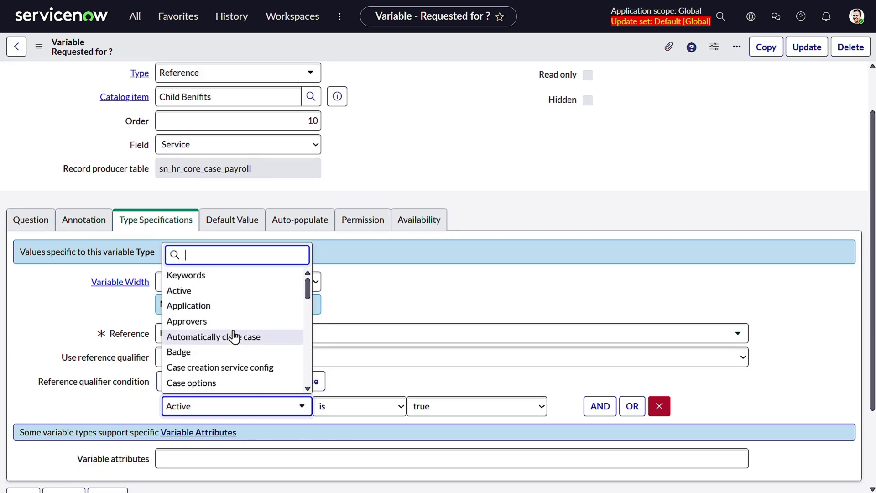
pyautogui.scroll(-3, 233, 337)
pyautogui.scroll(-3, 233, 337)
pyautogui.scroll(-2, 234, 336)
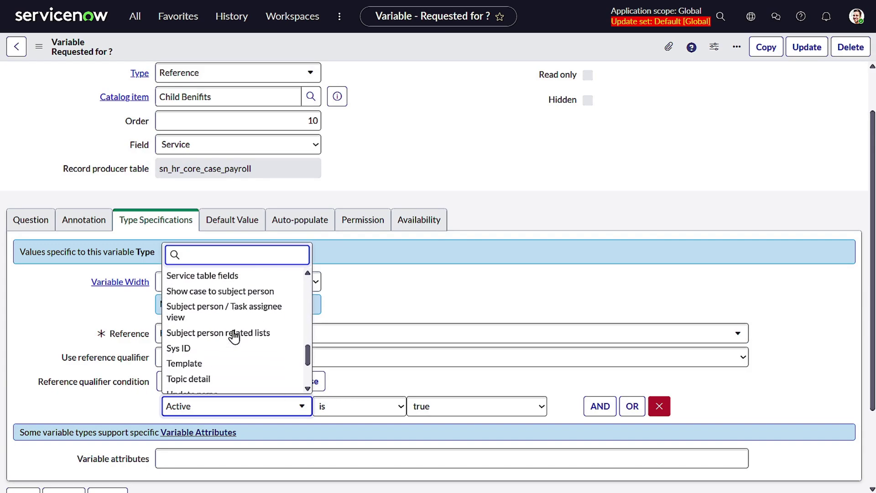
pyautogui.scroll(3, 234, 335)
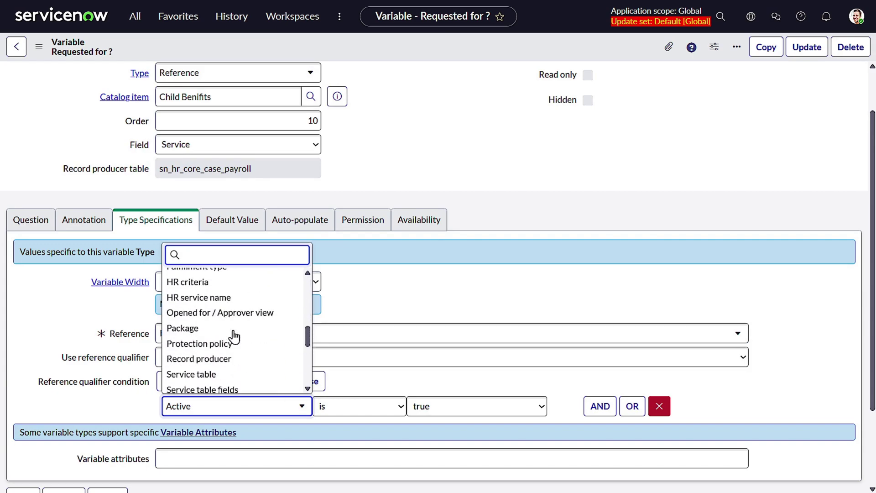
pyautogui.click(231, 374)
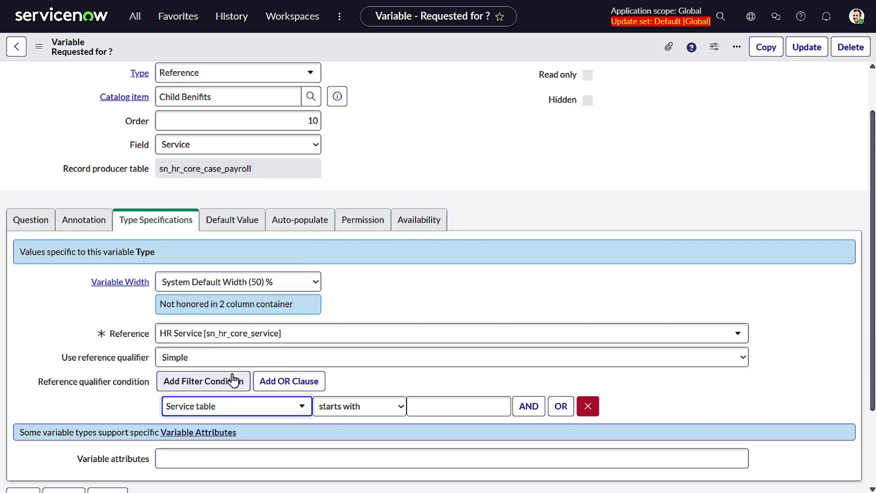
pyautogui.click(464, 407)
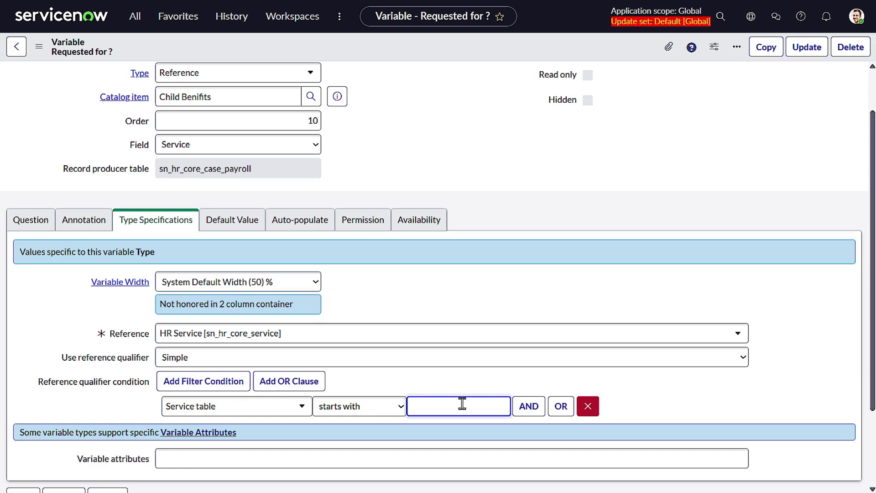
pyautogui.doubleClick(186, 168)
pyautogui.hotkey('ctrl', 'c')
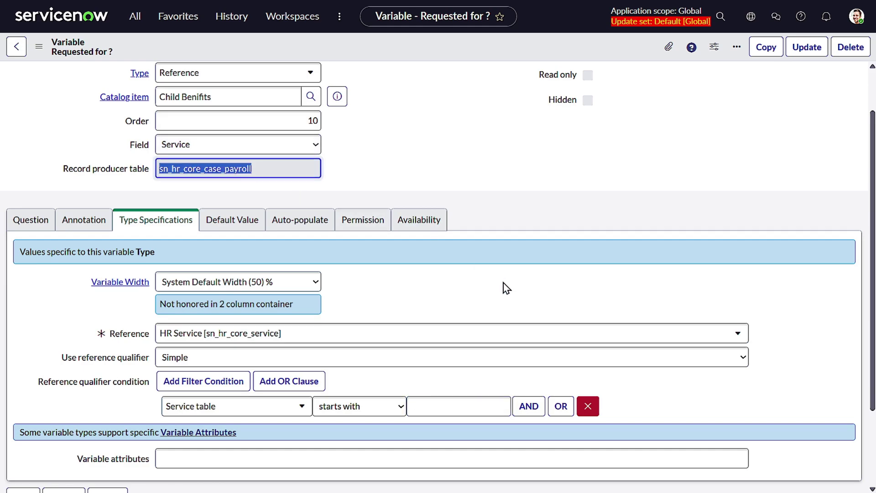
pyautogui.click(470, 404)
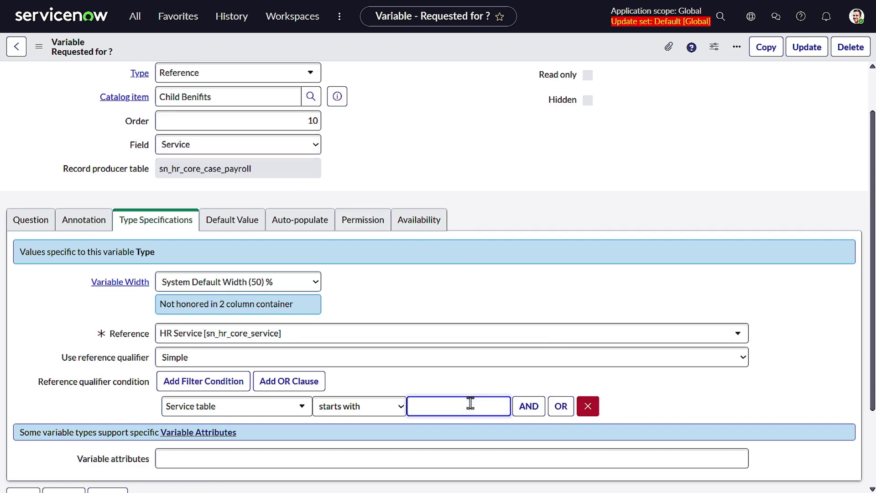
pyautogui.hotkey('ctrl', 'v')
pyautogui.scroll(1, 372, 175)
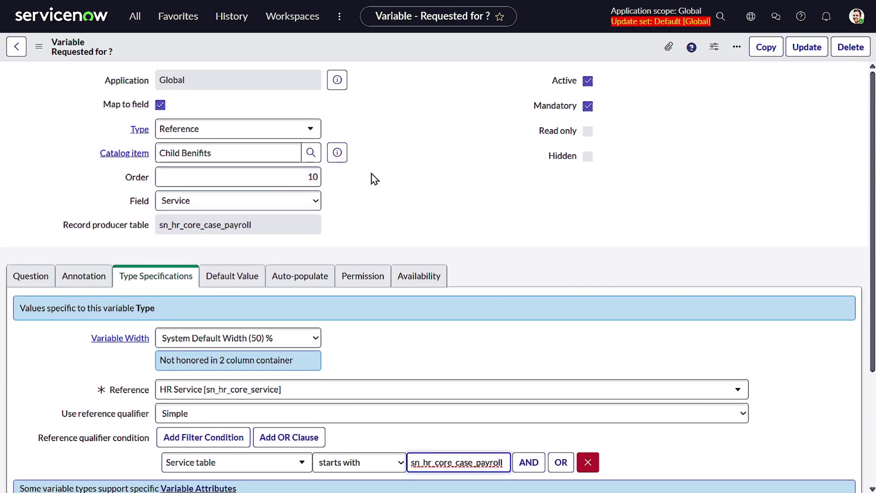
pyautogui.rightClick(422, 52)
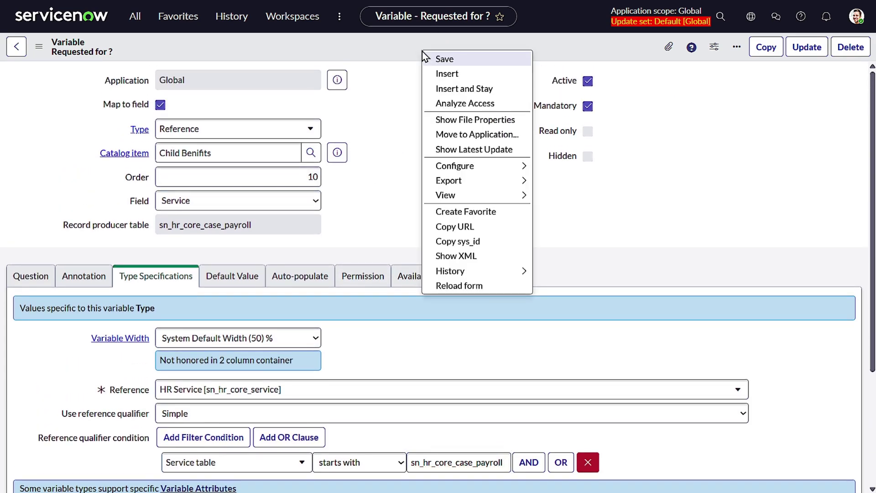
# - Insert the edited variable as a separate Select Service record for Child Benifits
pyautogui.click(454, 93)
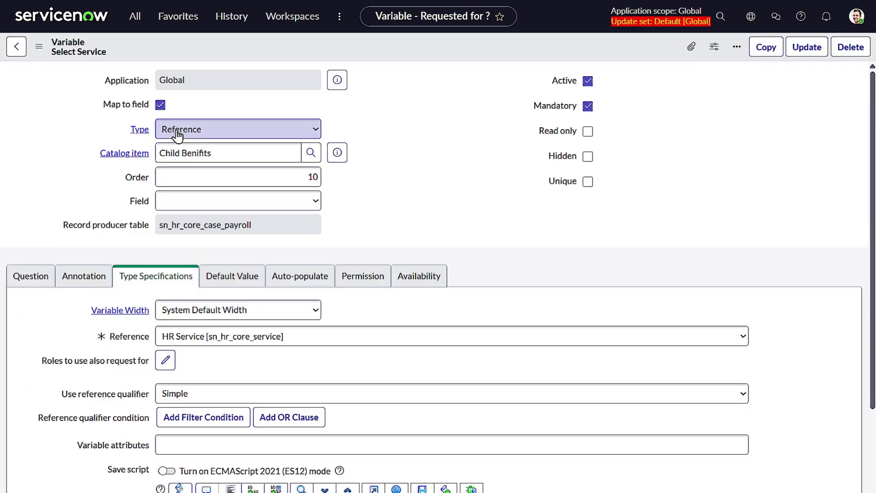
pyautogui.click(178, 135)
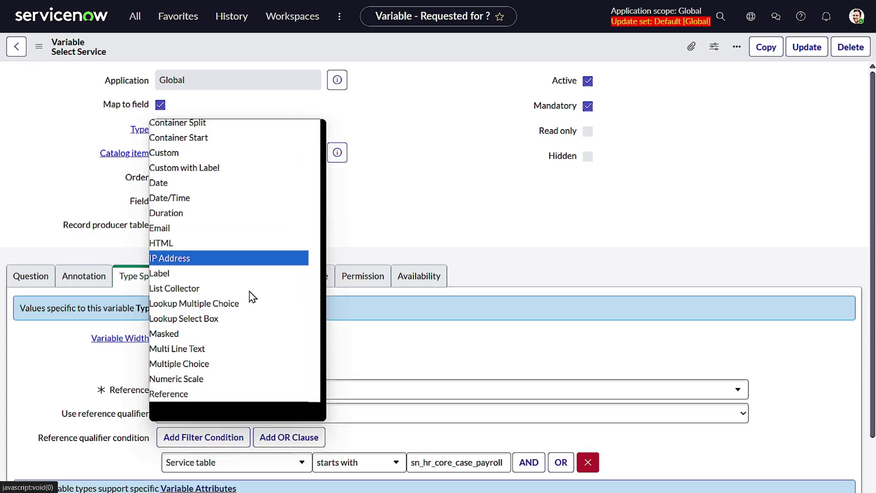
pyautogui.scroll(-3, 251, 293)
# - Make Select Service a Single Line Text variable mapped to Short description
pyautogui.click(355, 162)
pyautogui.click(288, 130)
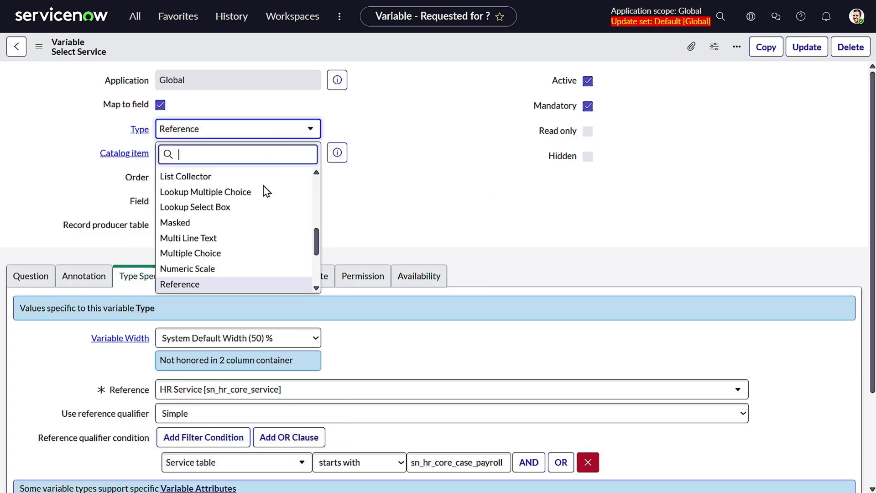
pyautogui.scroll(-3, 248, 237)
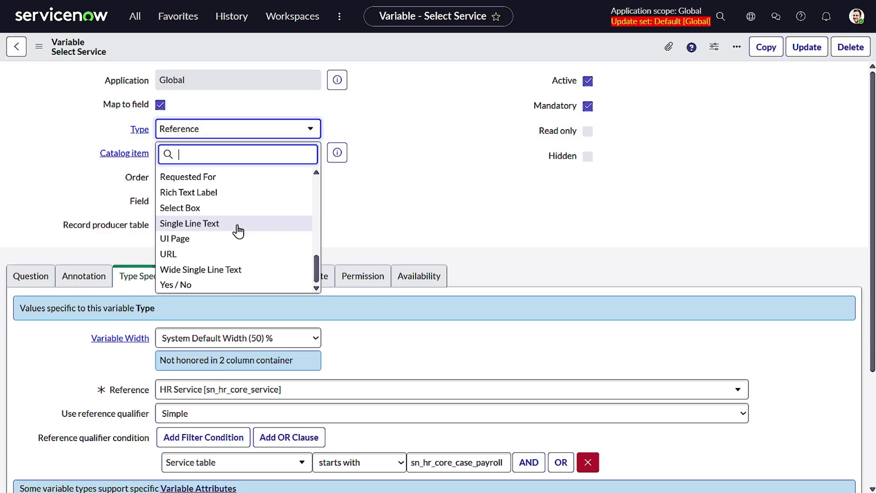
pyautogui.click(235, 225)
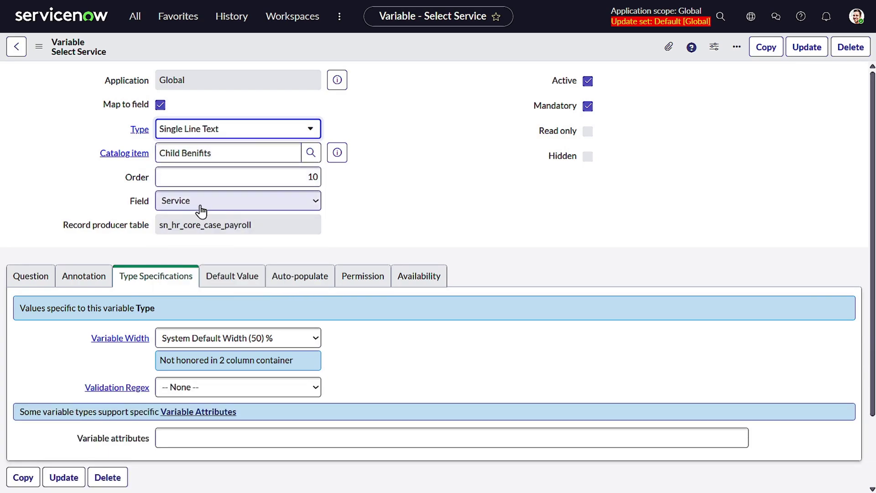
pyautogui.click(217, 200)
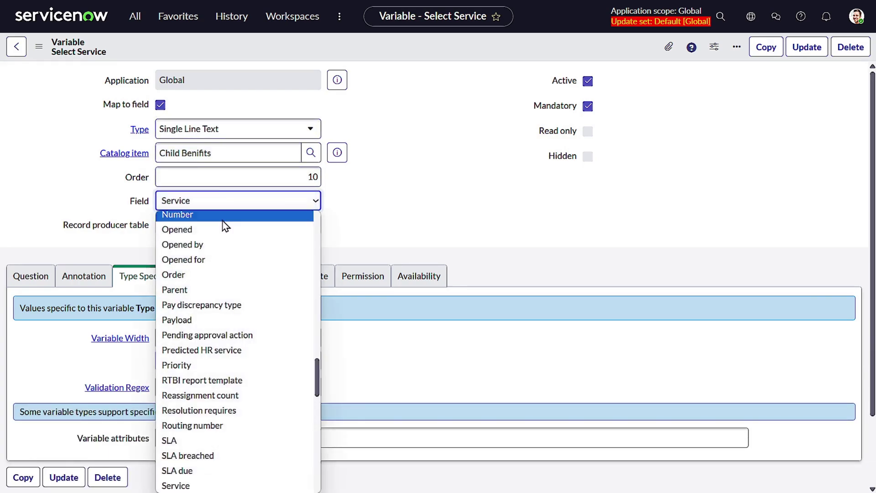
pyautogui.scroll(-10, 265, 354)
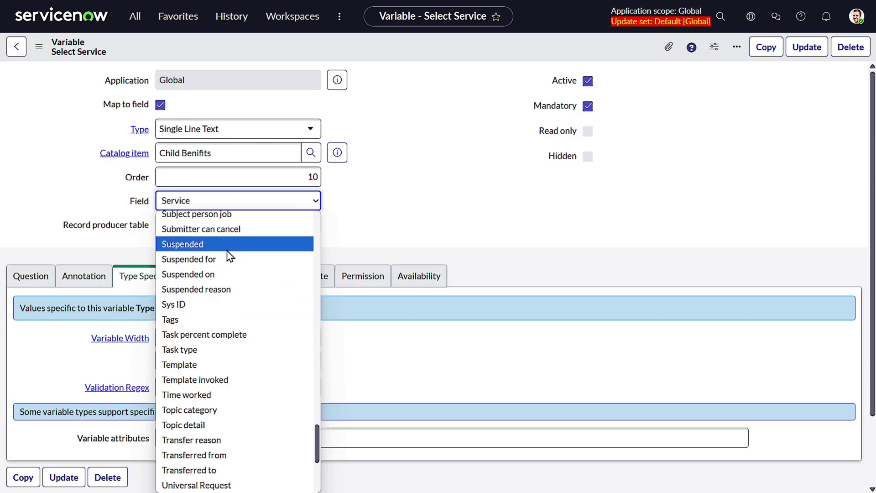
pyautogui.scroll(3, 221, 328)
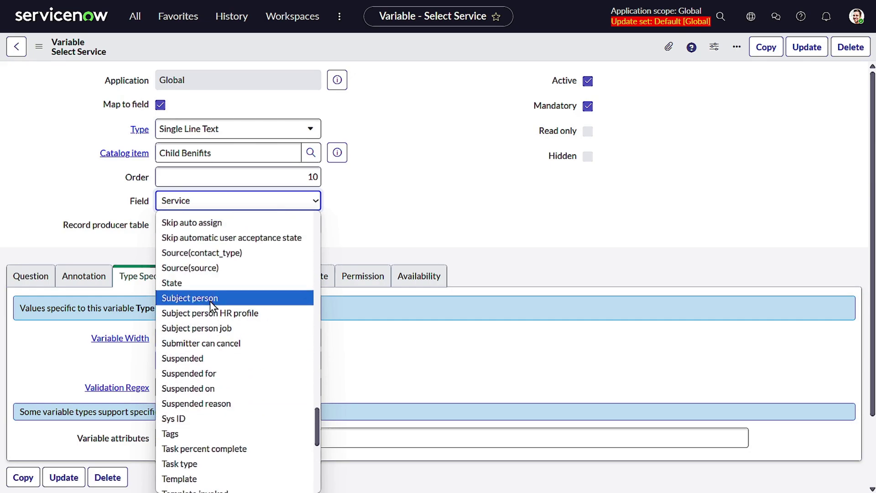
pyautogui.scroll(1, 216, 264)
pyautogui.scroll(3, 218, 274)
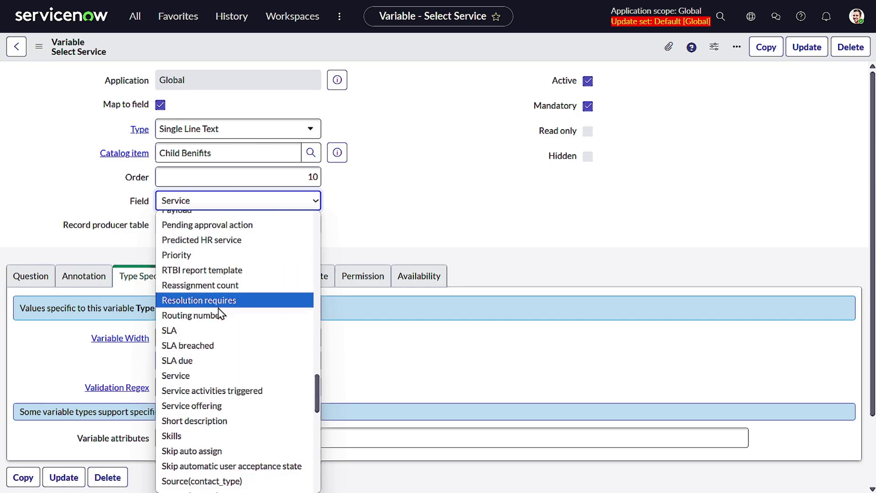
pyautogui.click(230, 429)
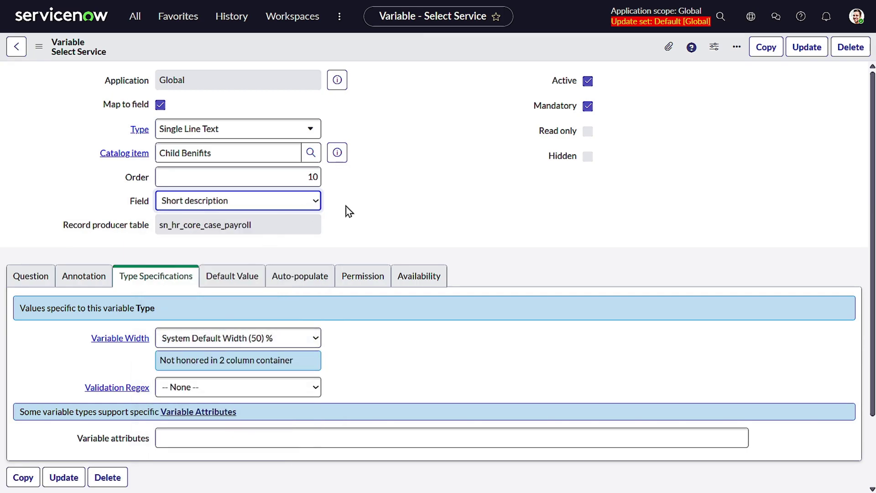
pyautogui.scroll(-2, 346, 206)
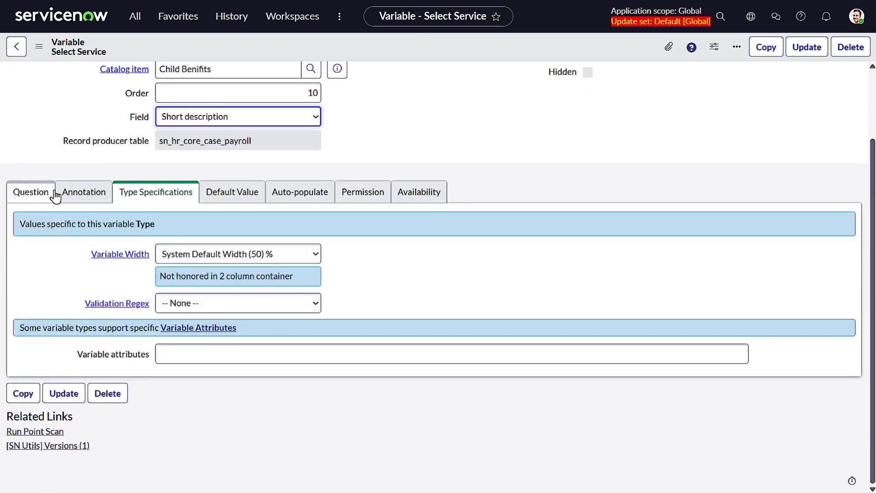
pyautogui.click(52, 195)
# - Replace the question with 'Describe your query' and select the name short_description
pyautogui.moveTo(223, 256); pyautogui.dragTo(3, 254)
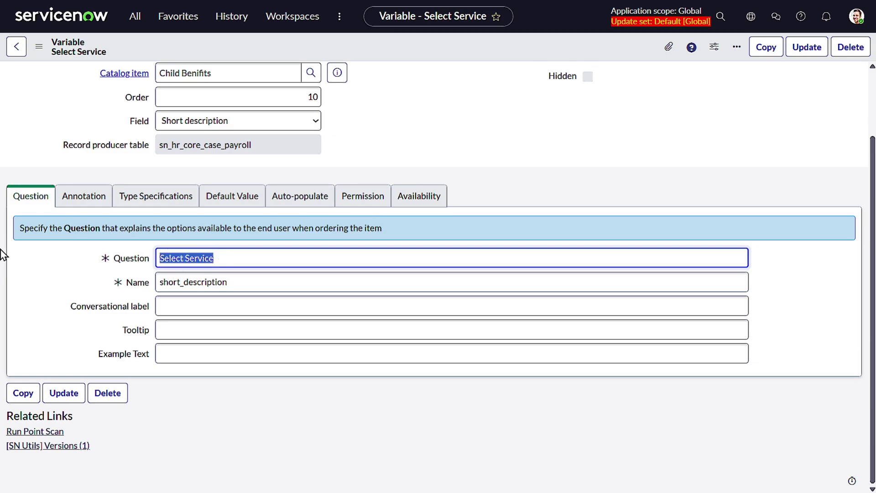
pyautogui.write('Describe t')
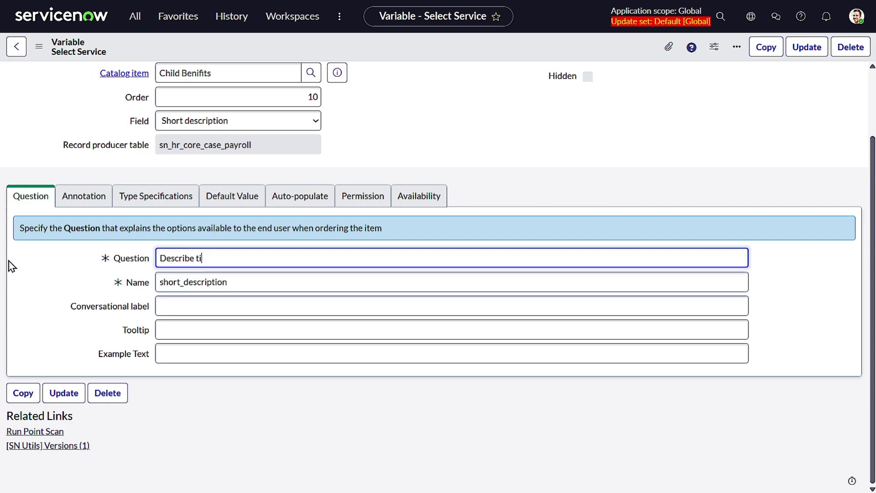
pyautogui.press('BackSpace')
pyautogui.write('you')
pyautogui.write('r query')
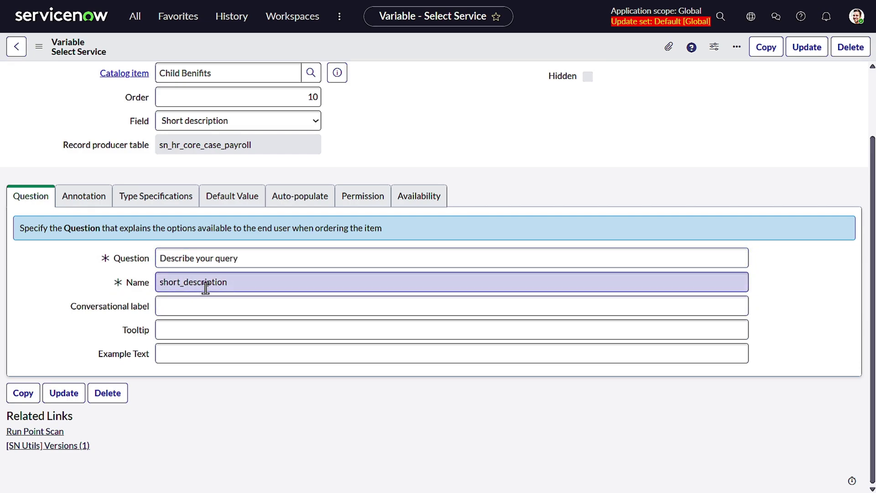
pyautogui.click(226, 287)
pyautogui.doubleClick(224, 288)
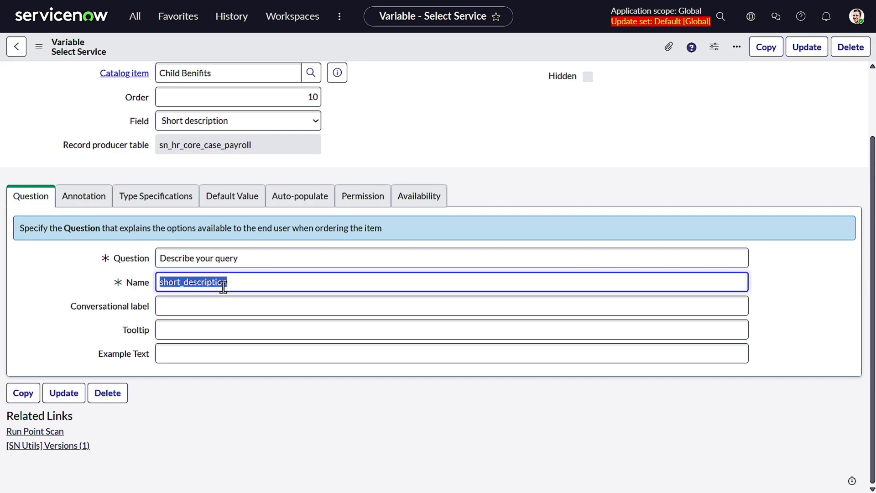
# - Review the type, help and default value settings, then insert as a new variable
pyautogui.click(145, 197)
pyautogui.click(85, 199)
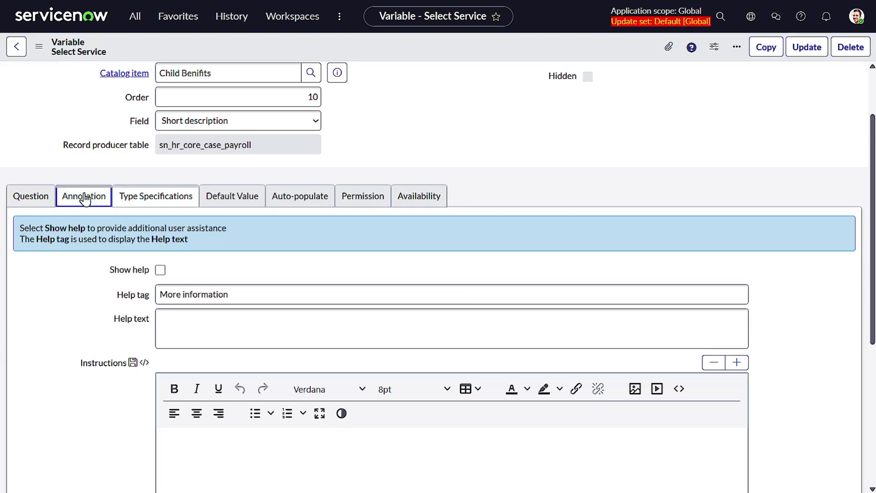
pyautogui.click(174, 198)
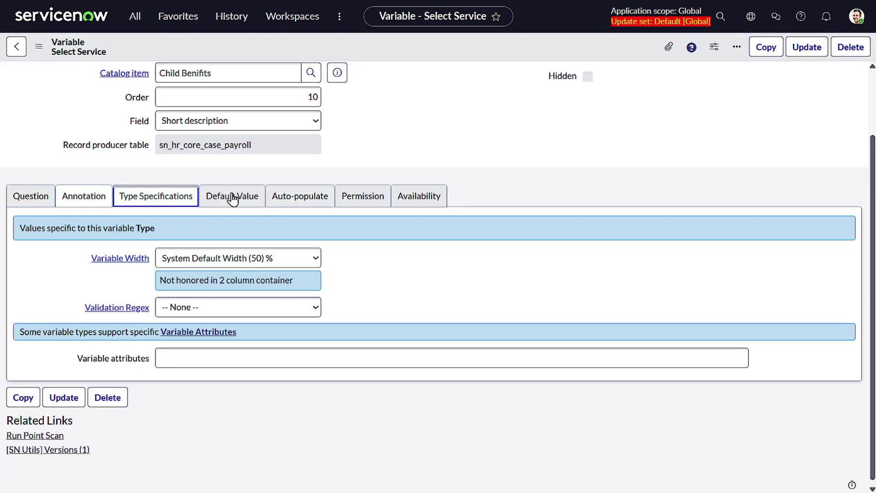
pyautogui.click(229, 199)
pyautogui.scroll(1, 547, 209)
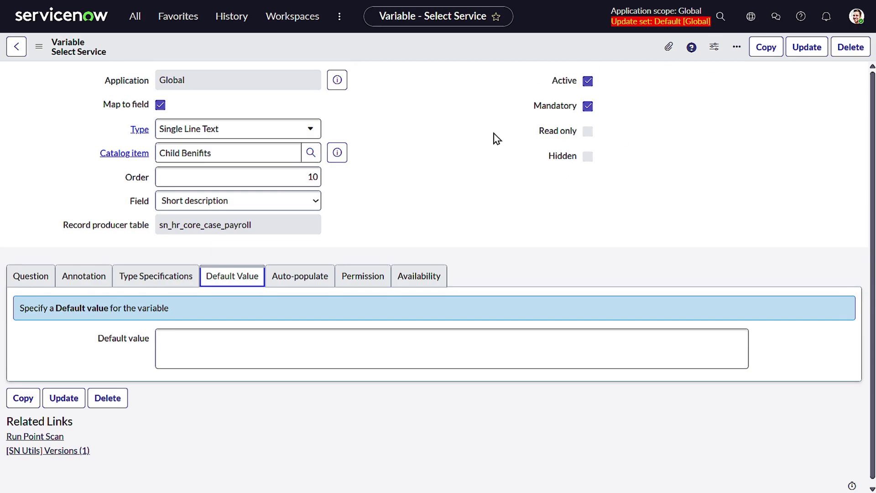
pyautogui.rightClick(466, 38)
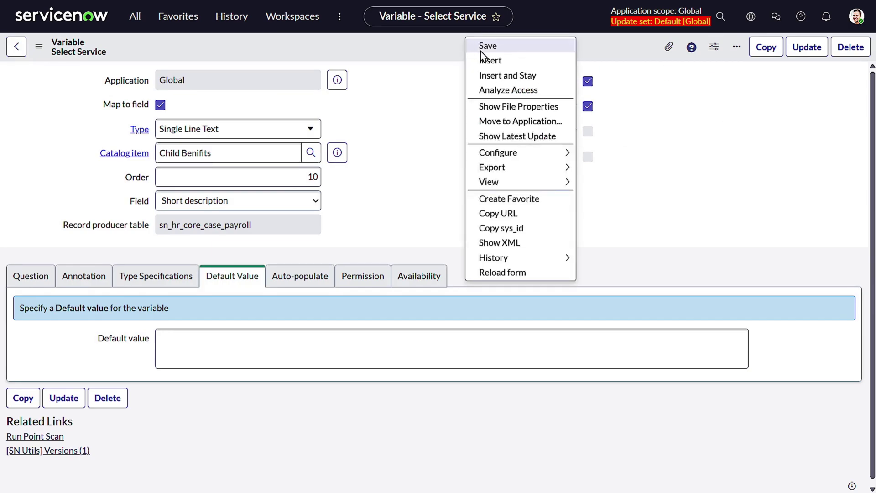
pyautogui.click(499, 72)
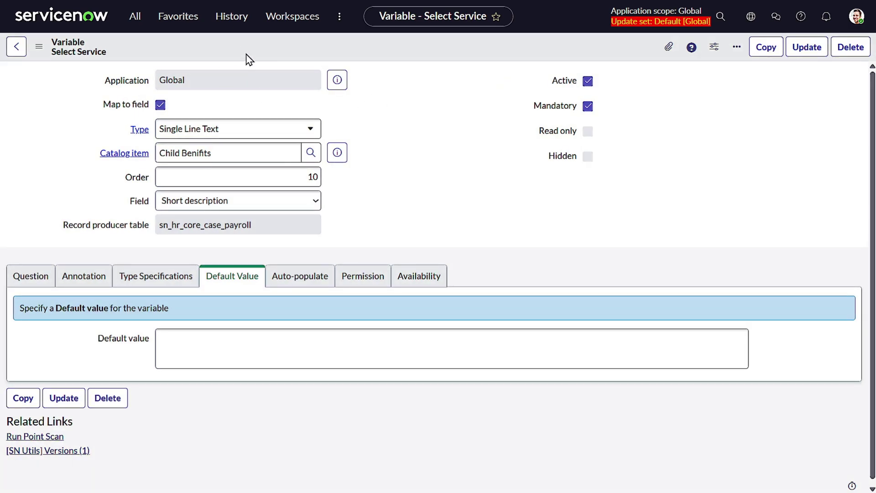
pyautogui.click(225, 16)
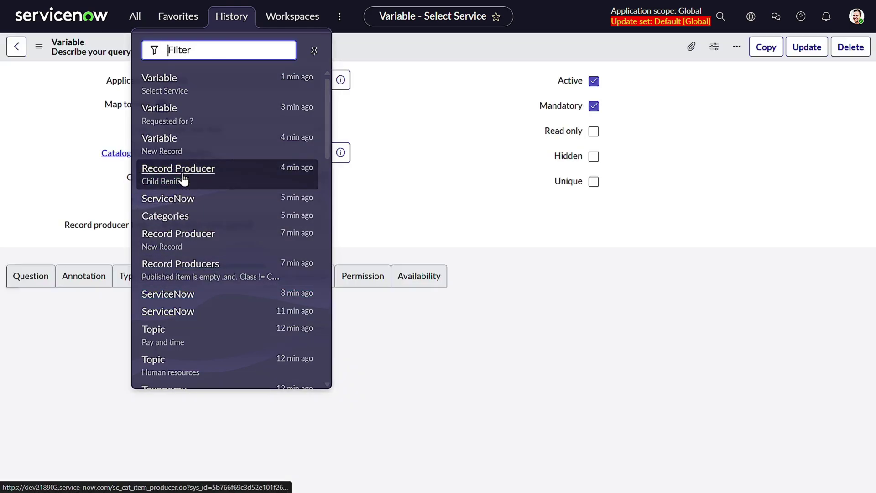
# - Go back to the Child Benifits record producer and open its Requested for ? variable
pyautogui.click(183, 175)
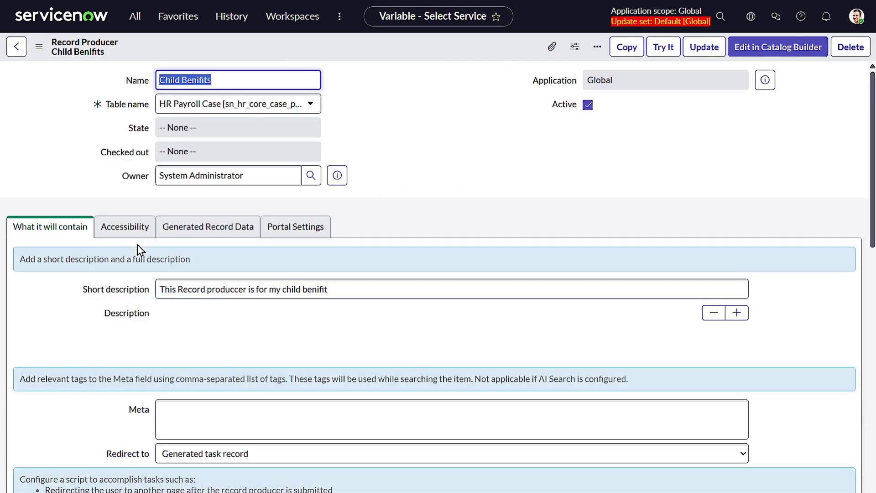
pyautogui.scroll(-10, 136, 249)
pyautogui.scroll(-5, 137, 192)
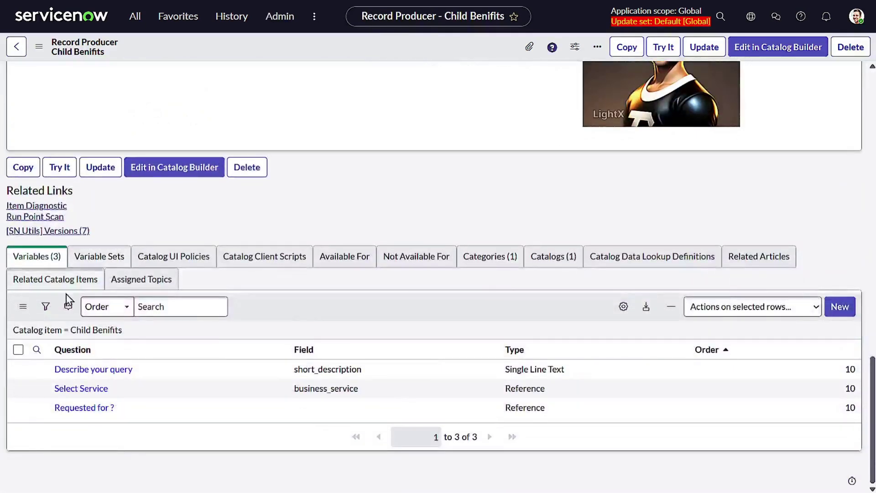
pyautogui.click(100, 412)
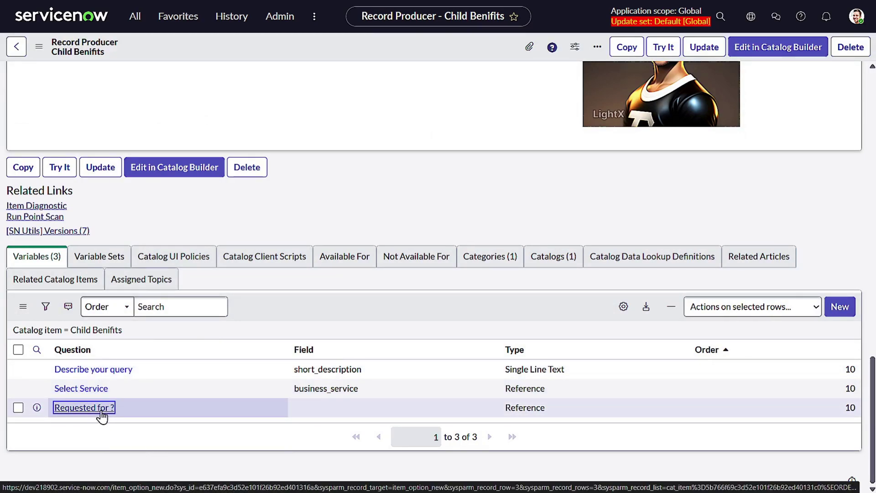
pyautogui.click(84, 407)
# - Turn on Map to field for Requested for ?, choose Subject person, and save
pyautogui.click(206, 180)
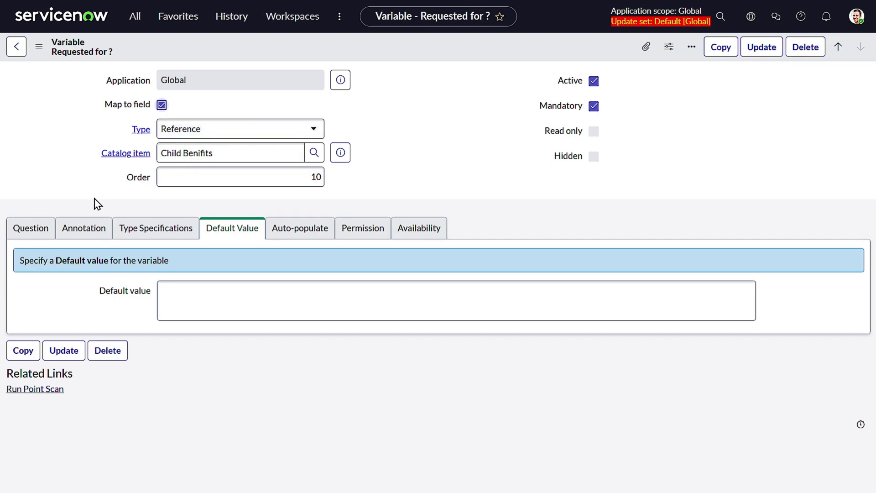
pyautogui.click(28, 229)
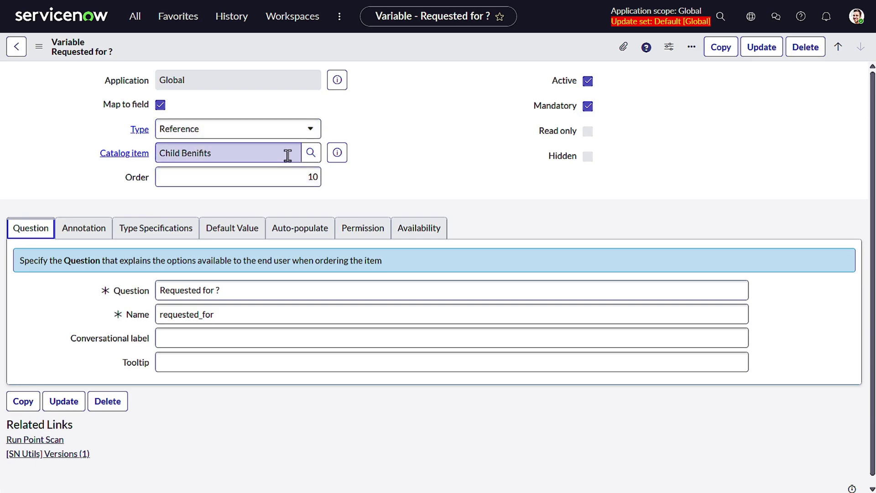
pyautogui.click(161, 105)
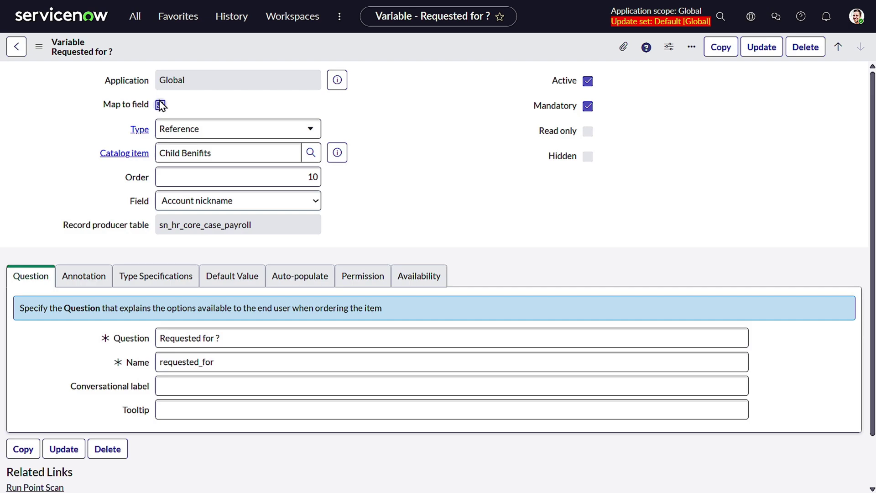
pyautogui.click(224, 203)
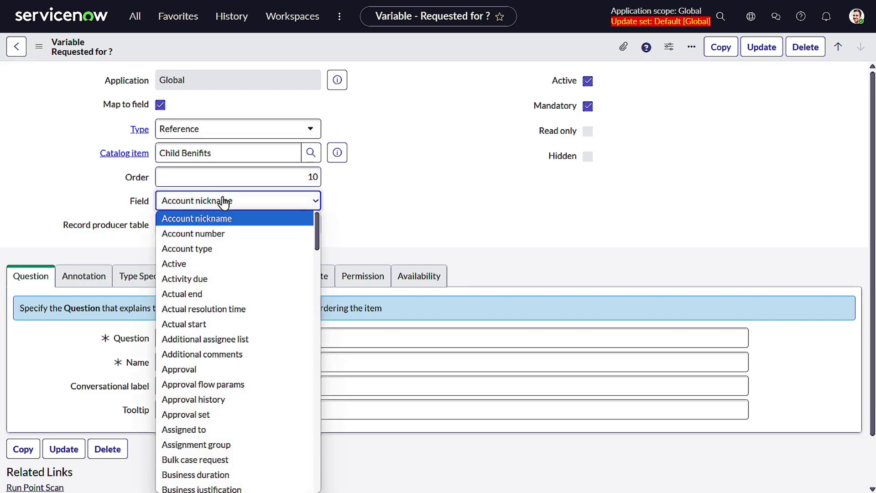
pyautogui.scroll(-10, 223, 364)
pyautogui.scroll(-10, 222, 363)
pyautogui.scroll(-5, 226, 370)
pyautogui.scroll(5, 226, 369)
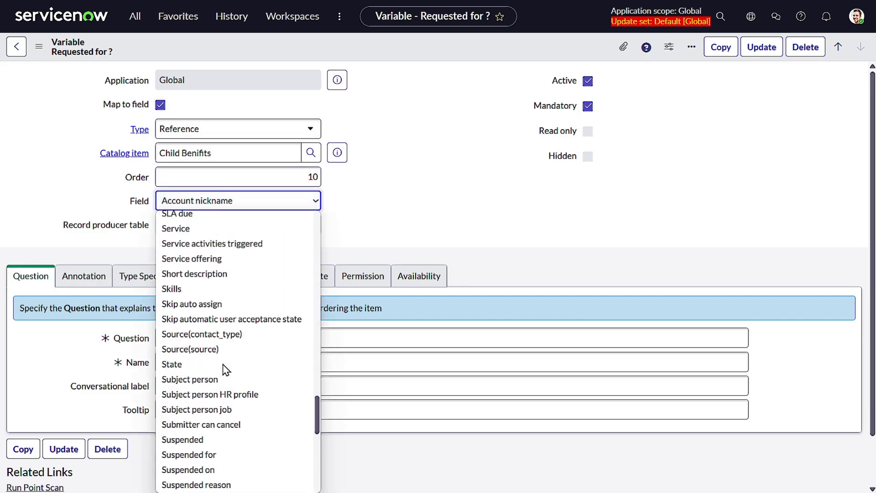
pyautogui.click(254, 378)
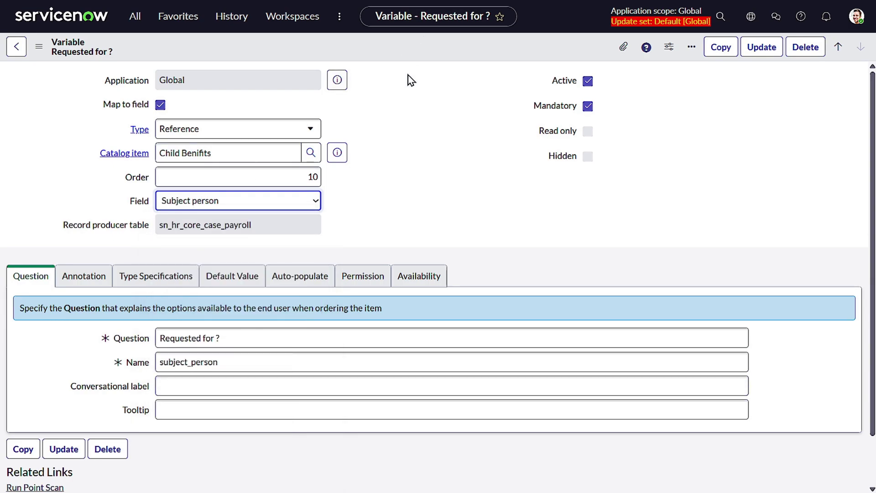
pyautogui.rightClick(441, 44)
pyautogui.click(455, 53)
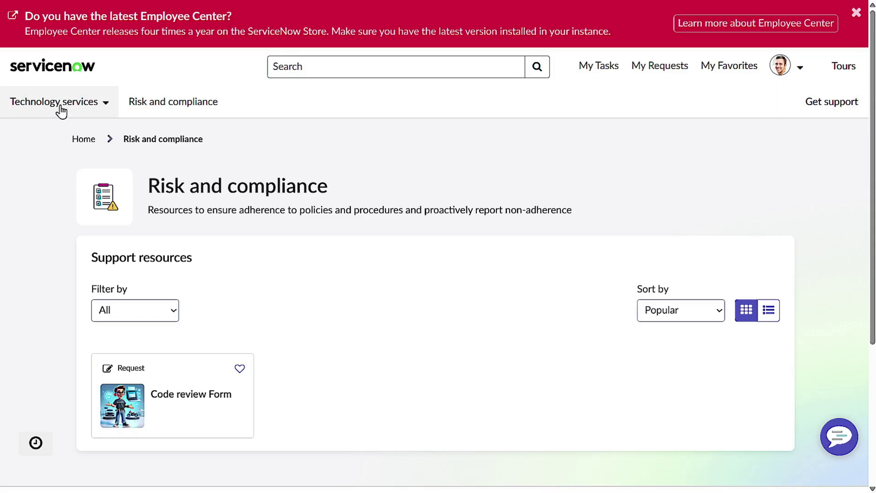
# - Use the Home breadcrumb to go from Risk and compliance to the Employee Center home
pyautogui.click(90, 144)
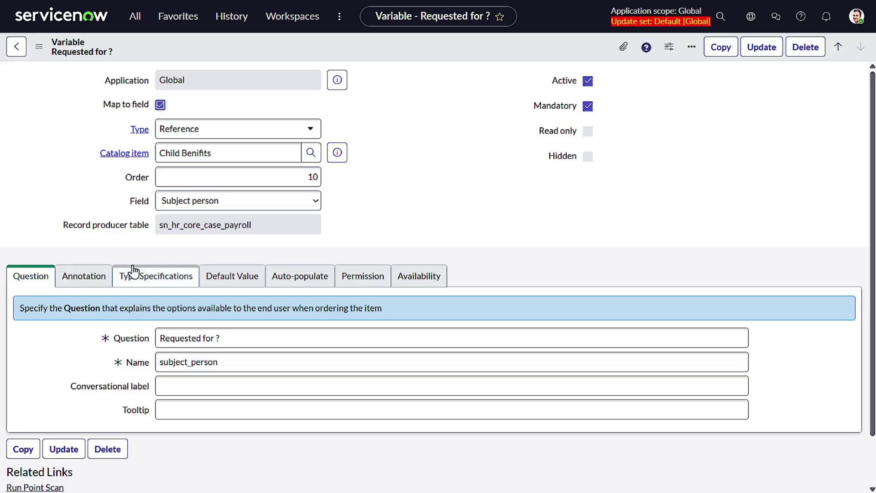
# - Filter the navigator for 'taxo', then 'service port', and open Service Portal > Portals
pyautogui.click(135, 17)
pyautogui.write('record pro')
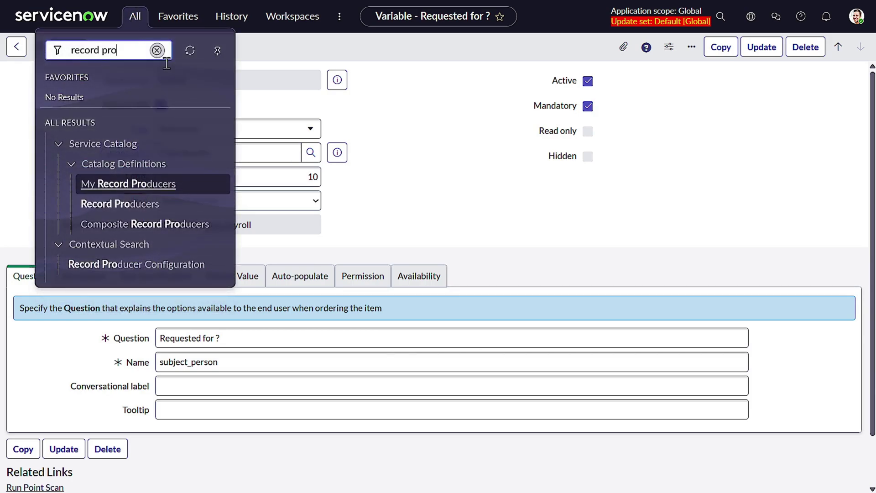
pyautogui.click(157, 51)
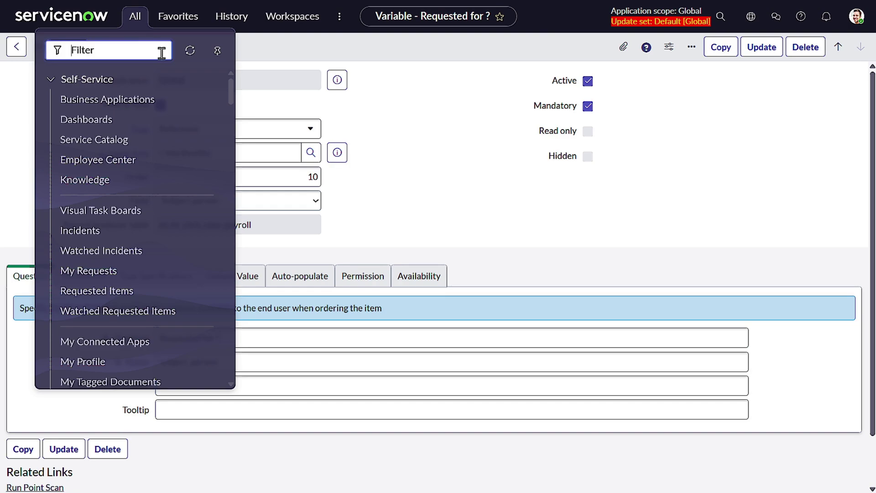
pyautogui.write('te')
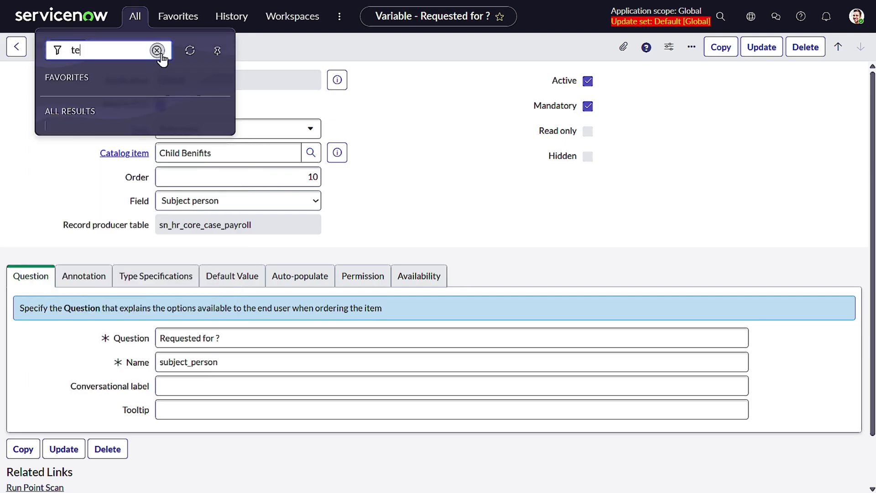
pyautogui.press('BackSpace')
pyautogui.write('a')
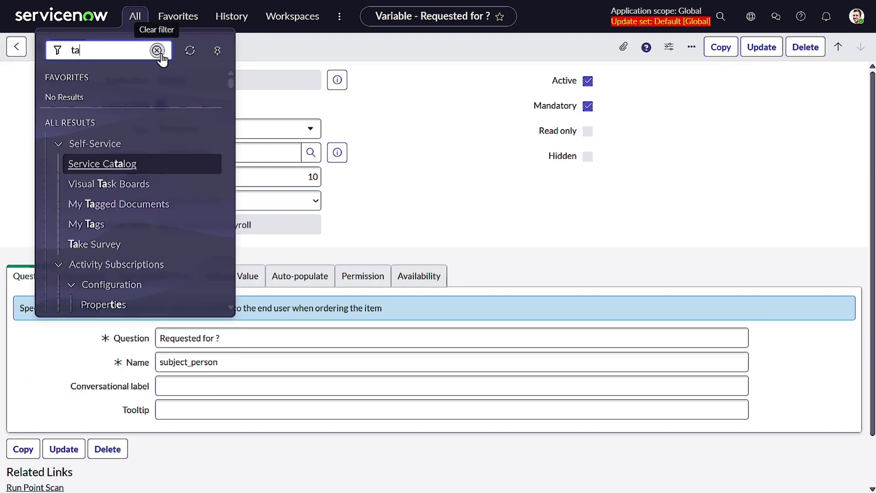
pyautogui.write('xa')
pyautogui.press('BackSpace')
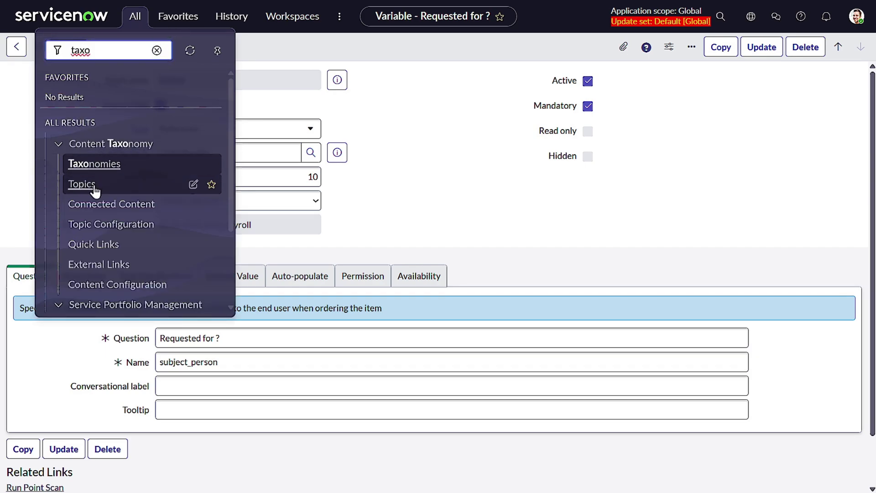
pyautogui.scroll(-2, 89, 190)
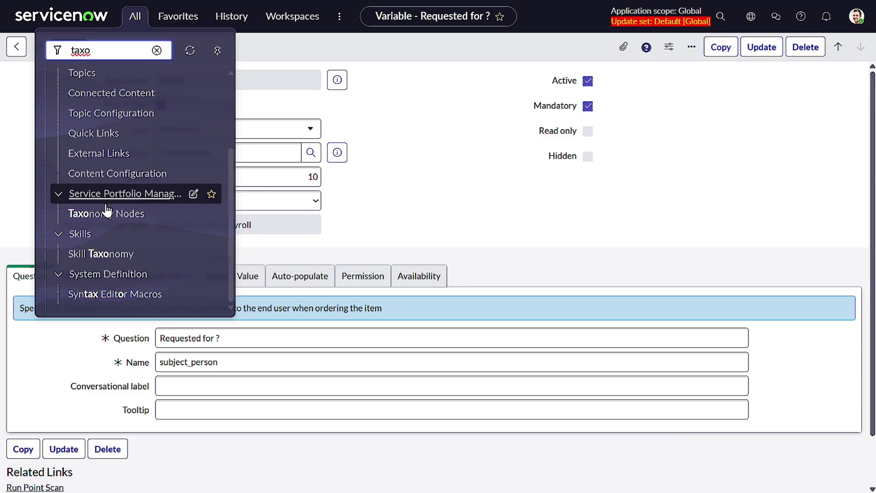
pyautogui.hotkey('ctrl', 'a')
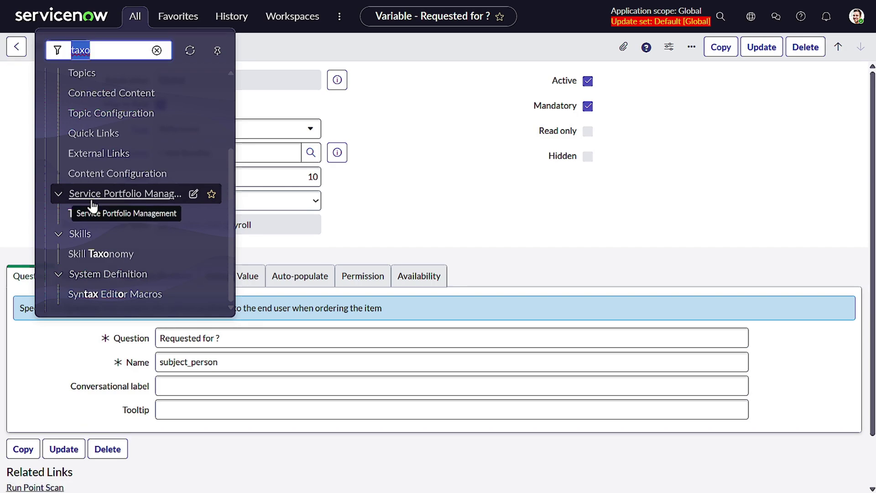
pyautogui.press('BackSpace')
pyautogui.write('s')
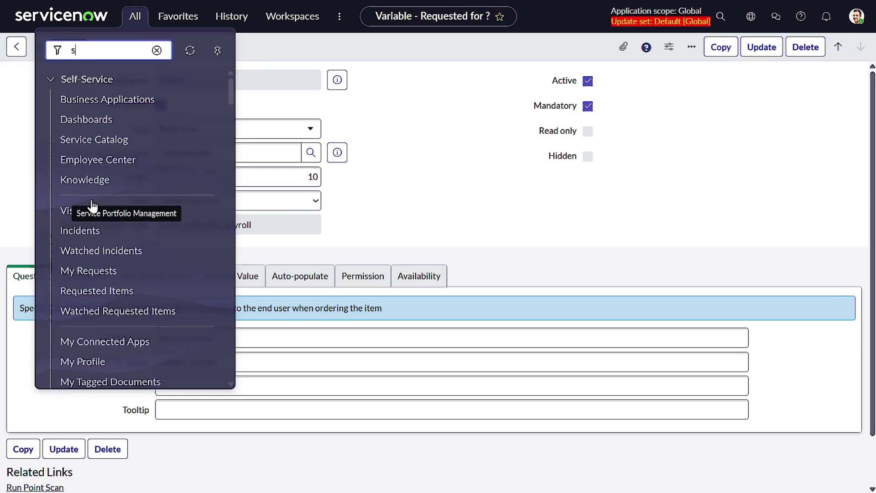
pyautogui.write('ervi')
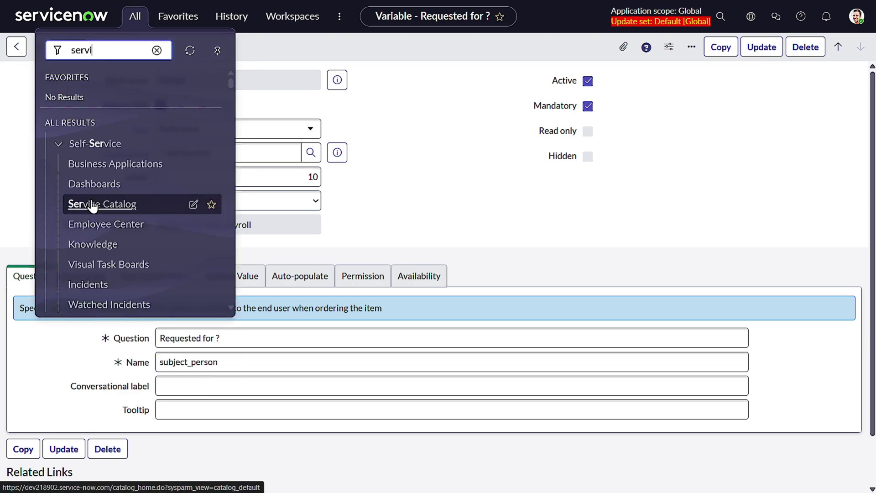
pyautogui.write('ce port')
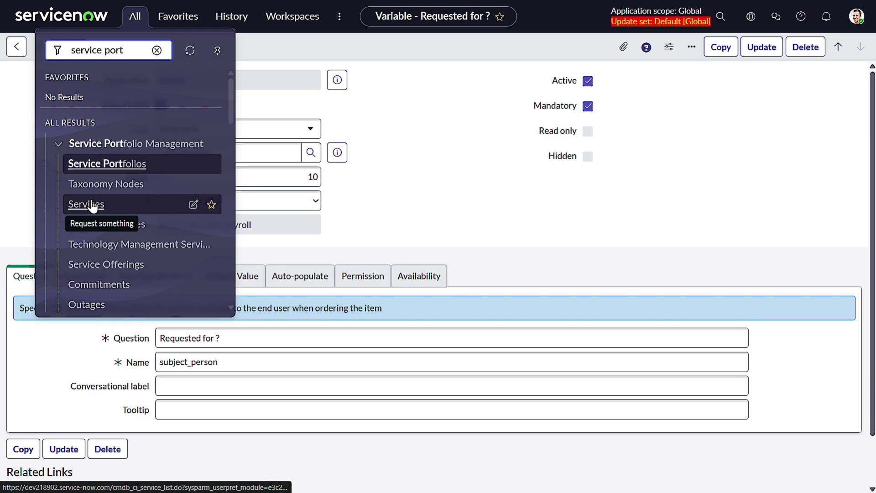
pyautogui.scroll(-3, 159, 188)
pyautogui.scroll(-5, 159, 188)
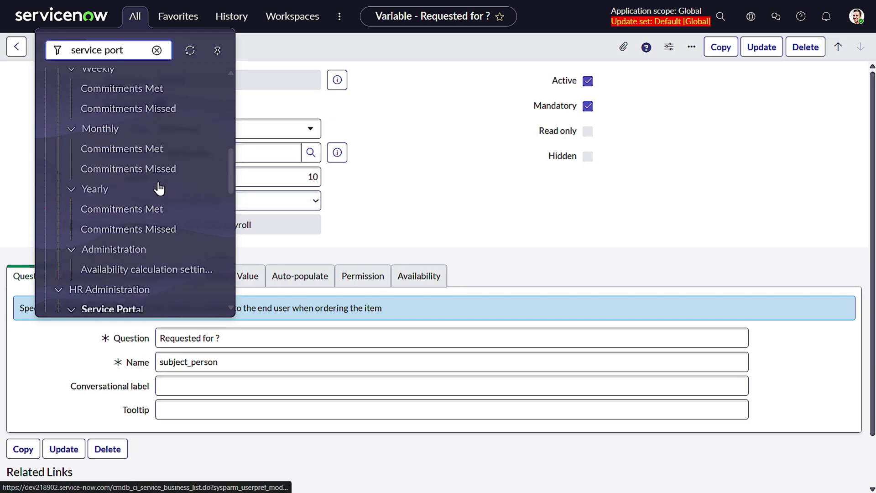
pyautogui.scroll(-5, 159, 188)
pyautogui.click(116, 147)
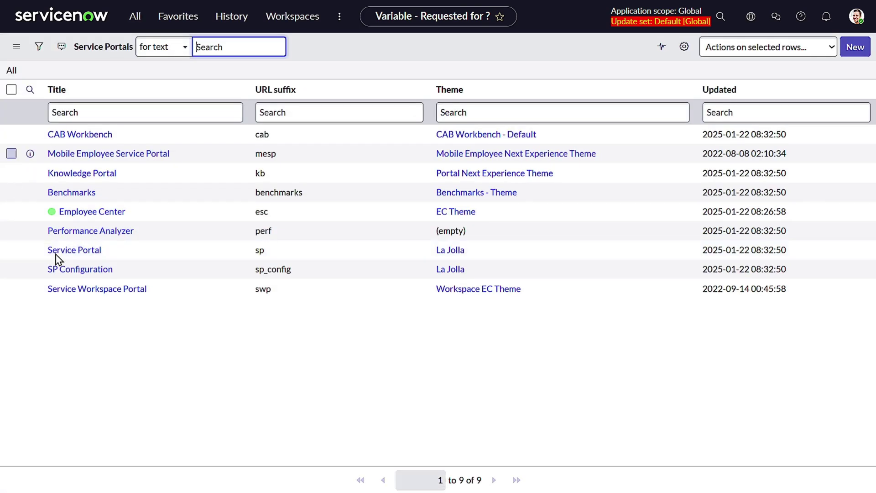
# - Open the Employee Center portal record and its Employee taxonomy
pyautogui.click(94, 212)
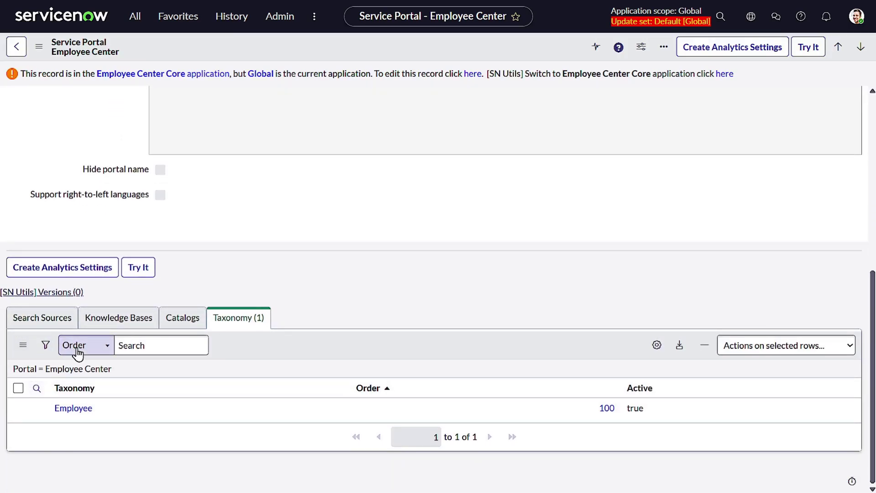
pyautogui.click(66, 409)
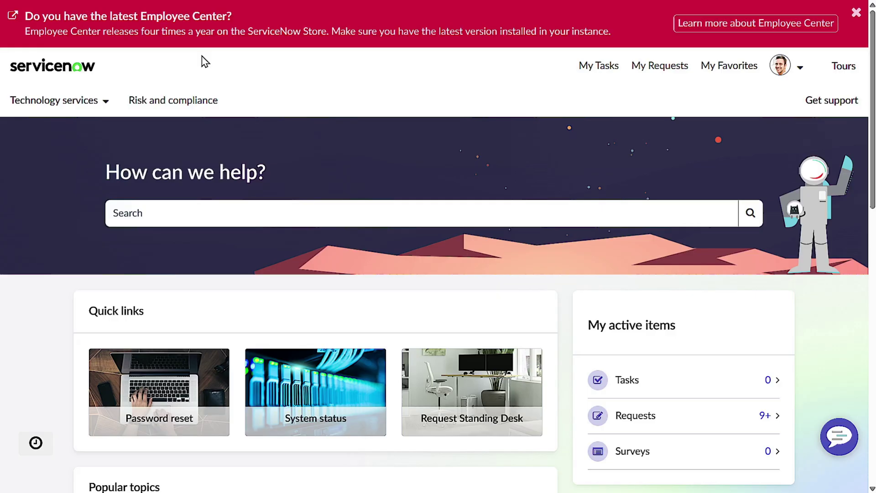
pyautogui.click(87, 97)
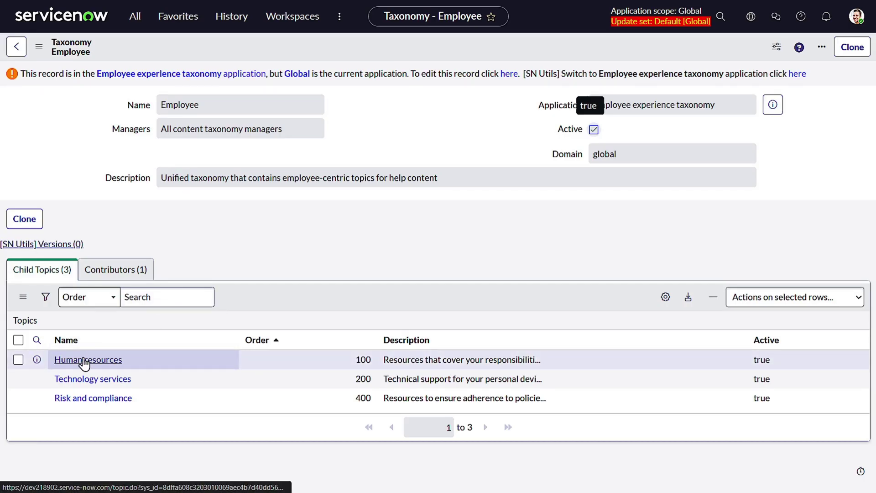
# - Open Human resources > Benefits, view its empty Connected Content, and switch to its scope
pyautogui.click(82, 364)
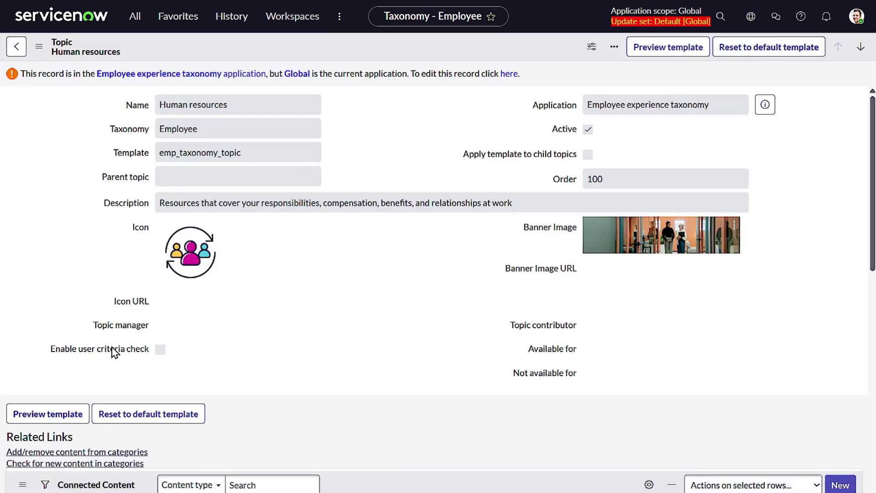
pyautogui.scroll(-3, 154, 352)
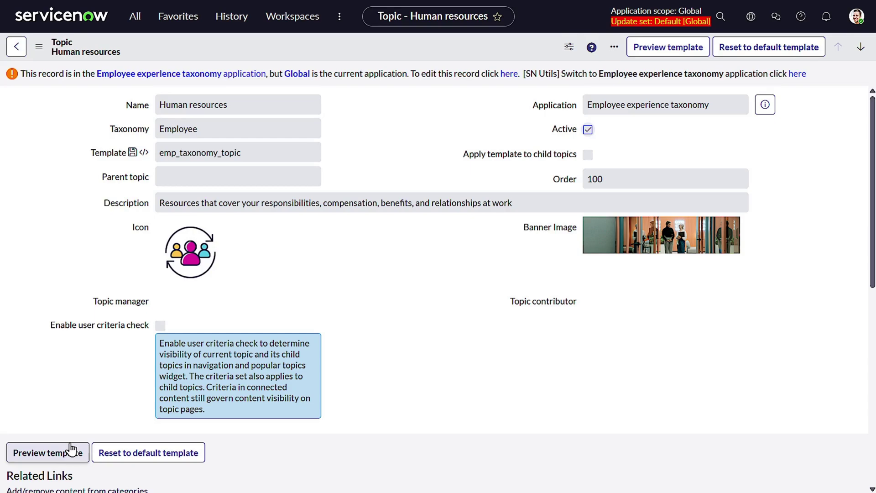
pyautogui.scroll(-3, 149, 317)
pyautogui.scroll(-2, 248, 303)
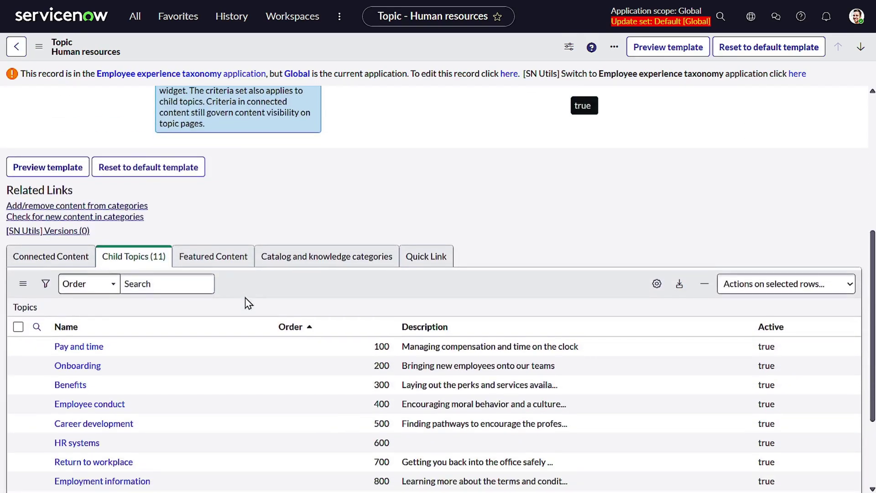
pyautogui.scroll(-1, 88, 275)
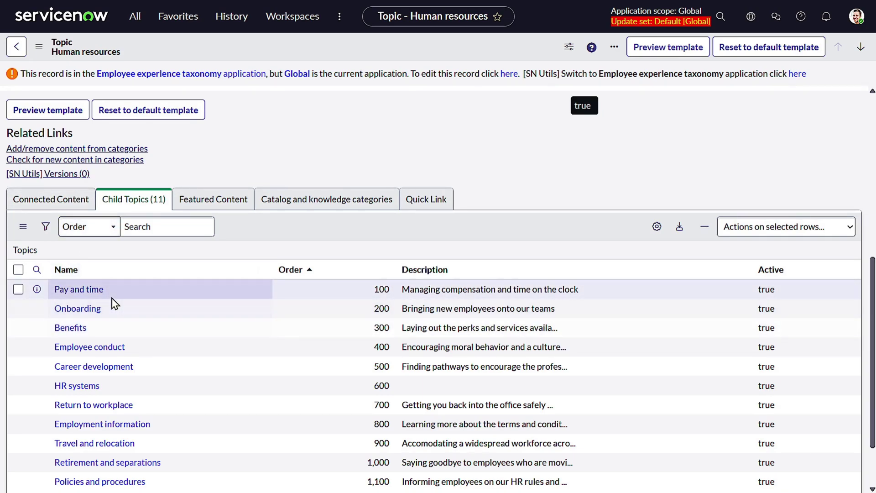
pyautogui.scroll(-1, 136, 231)
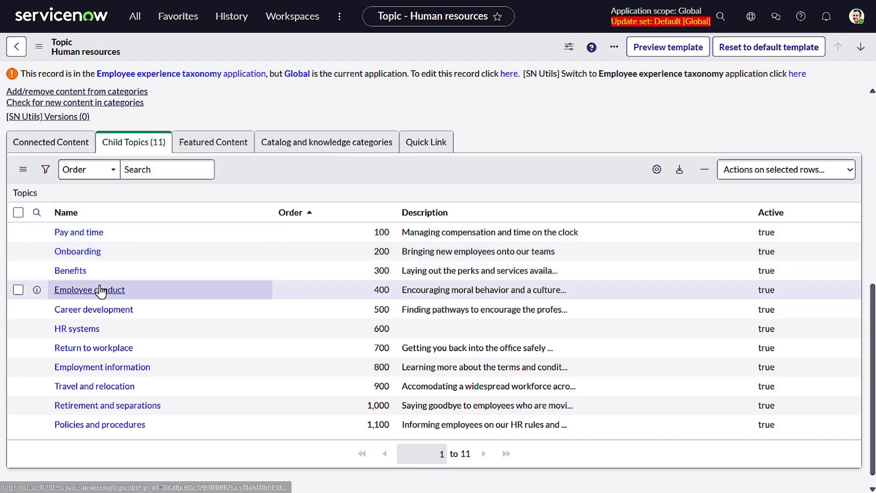
pyautogui.click(68, 271)
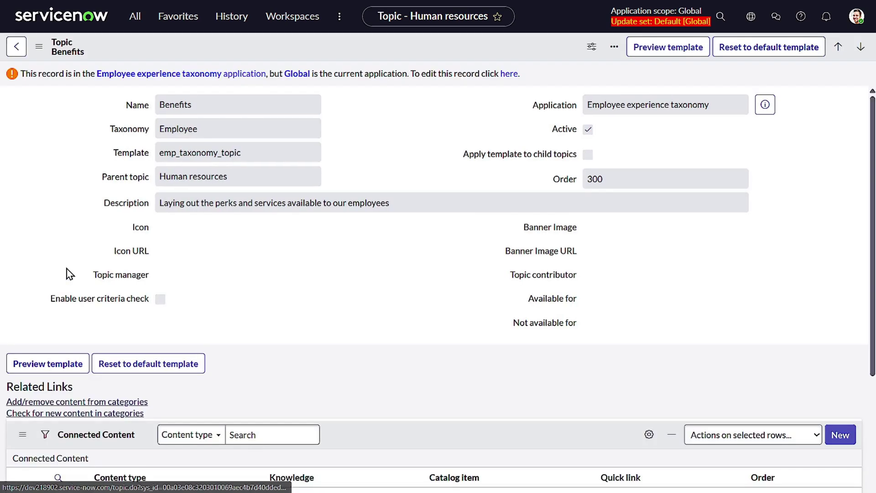
pyautogui.scroll(-2, 73, 265)
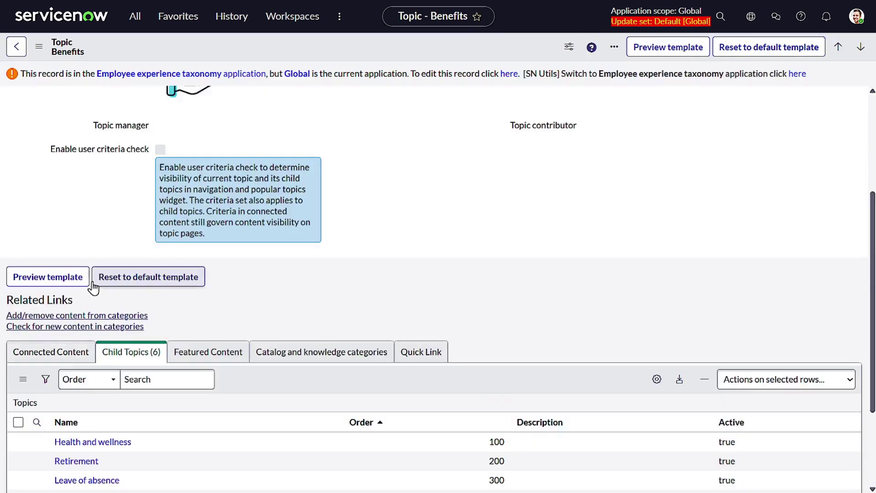
pyautogui.click(57, 370)
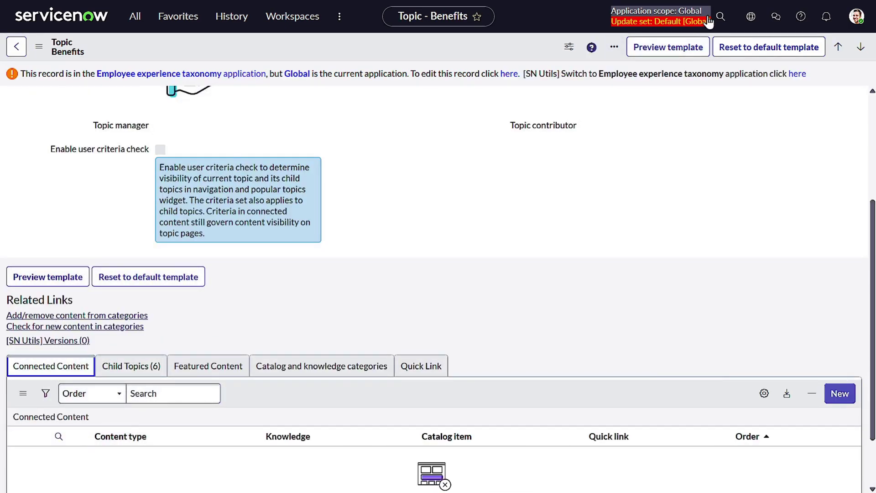
pyautogui.click(798, 74)
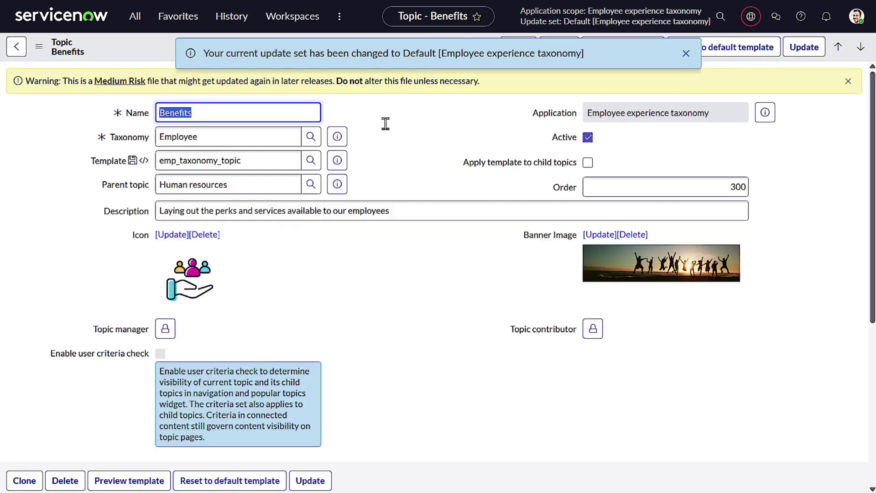
pyautogui.scroll(-5, 365, 136)
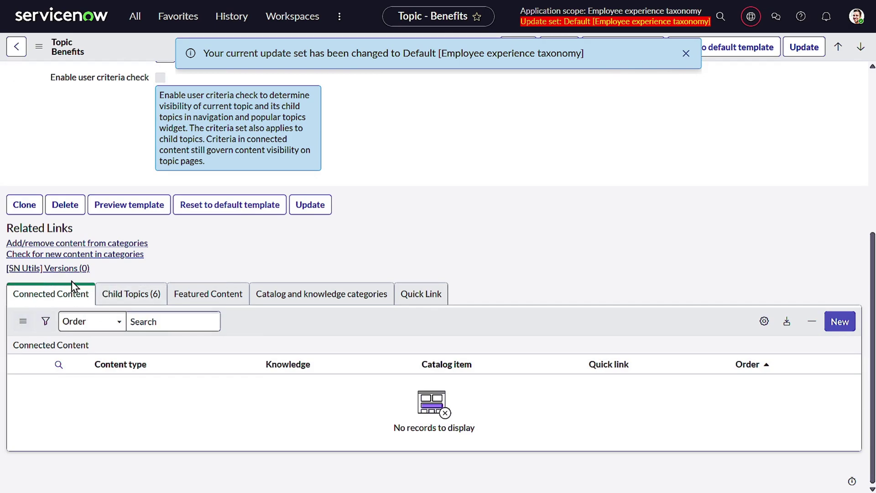
# - Submit a Connected Content record with content type Catalog Item and item Child Benifits
pyautogui.click(836, 328)
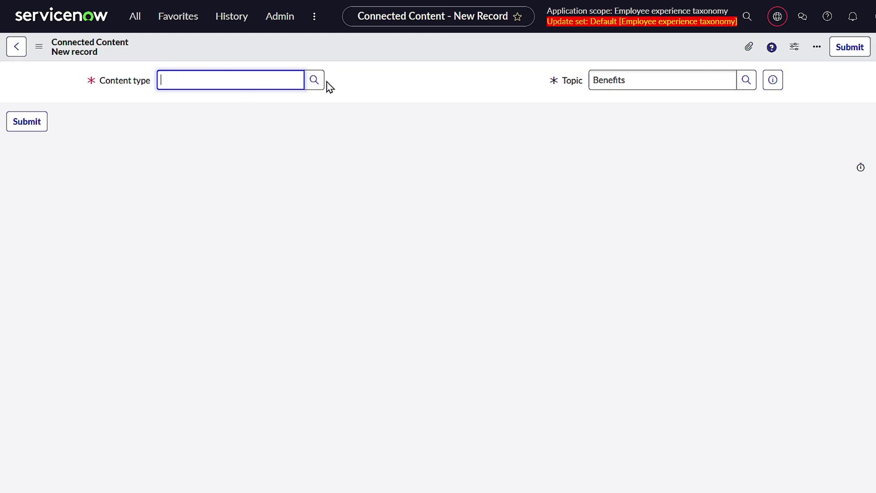
pyautogui.click(314, 81)
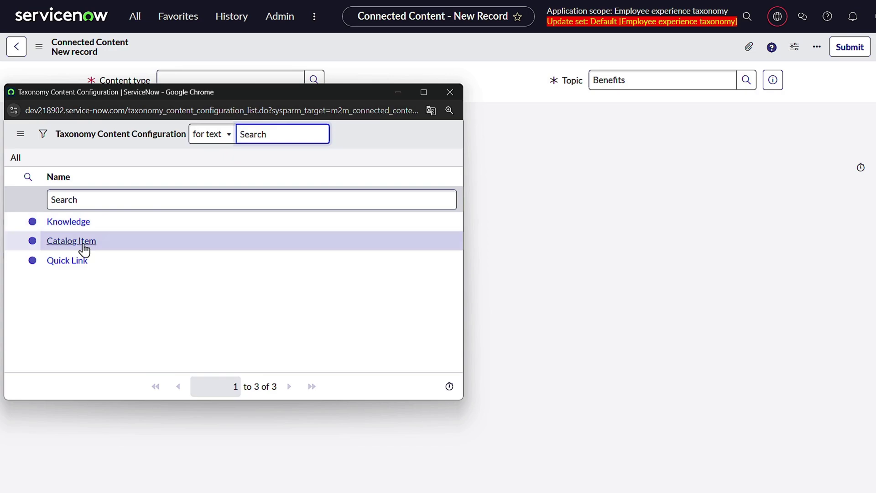
pyautogui.click(83, 243)
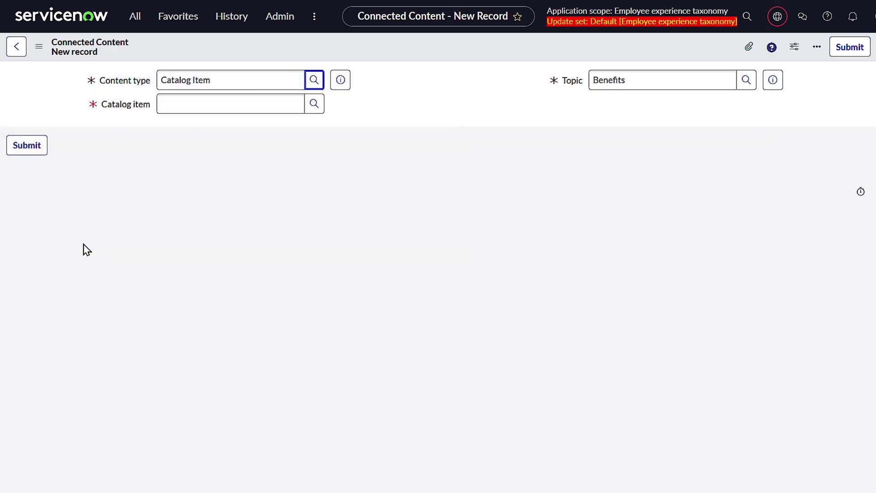
pyautogui.click(315, 108)
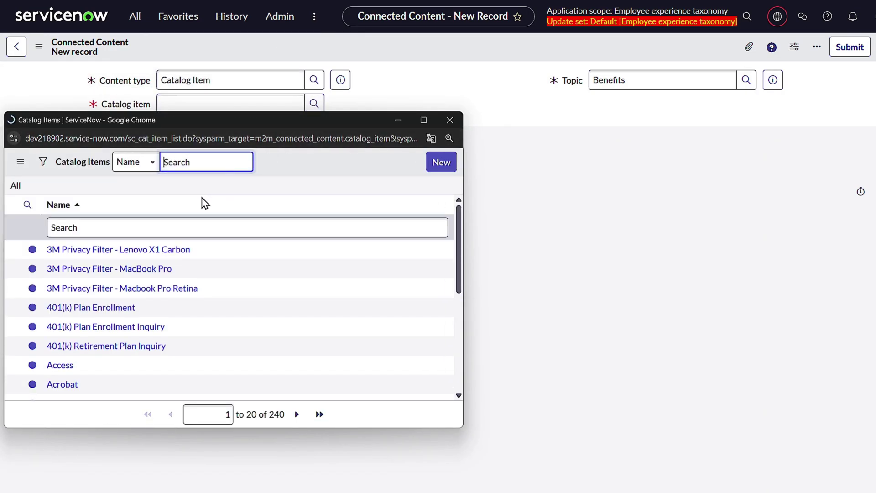
pyautogui.click(174, 221)
pyautogui.write('child')
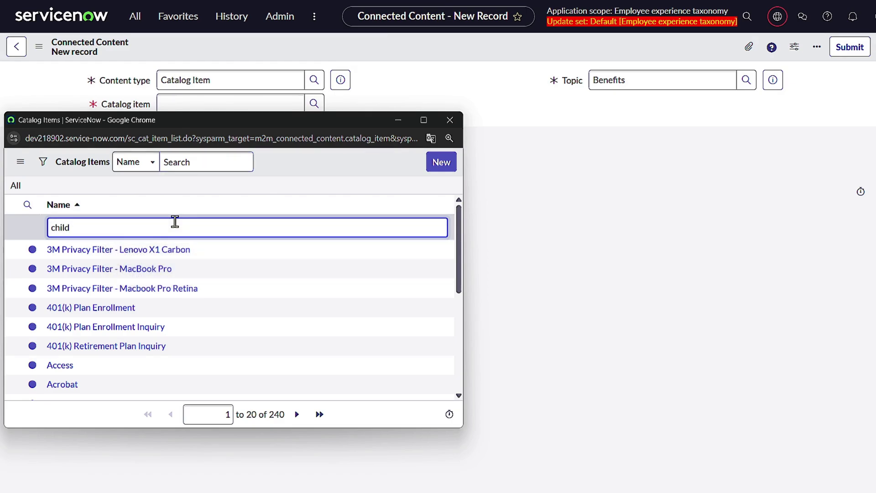
pyautogui.press('Return')
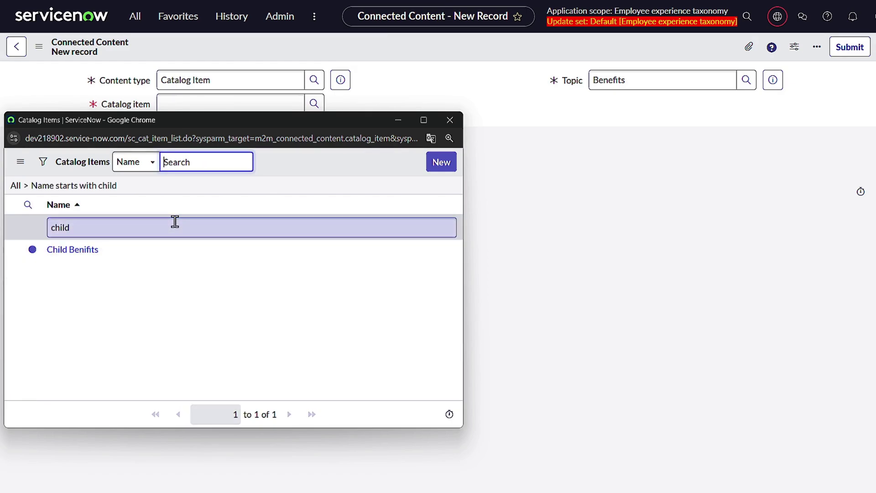
pyautogui.click(74, 251)
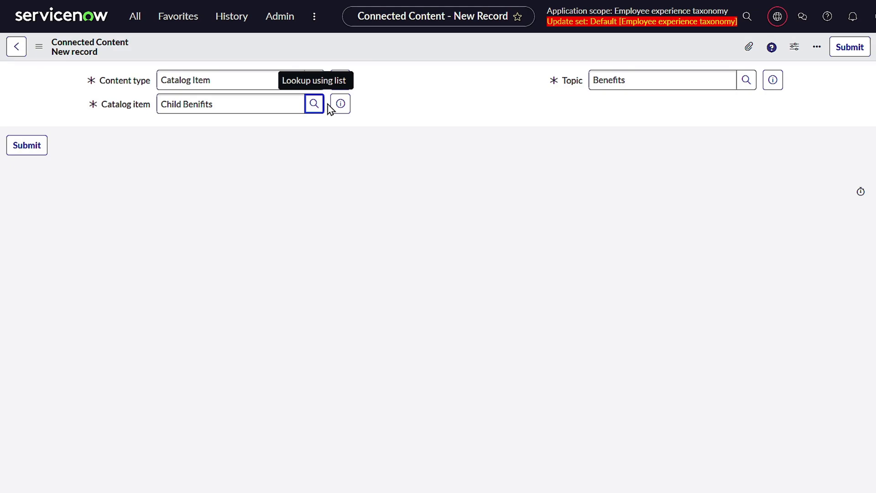
pyautogui.click(845, 45)
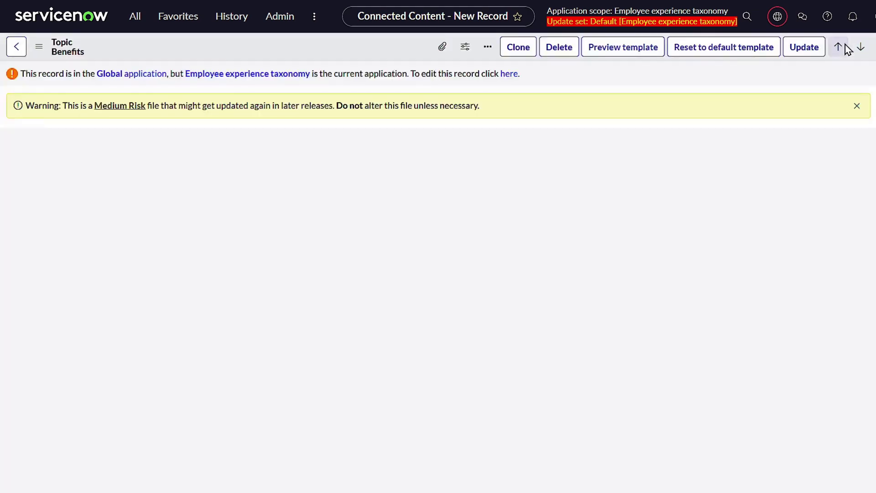
pyautogui.scroll(-4, 195, 275)
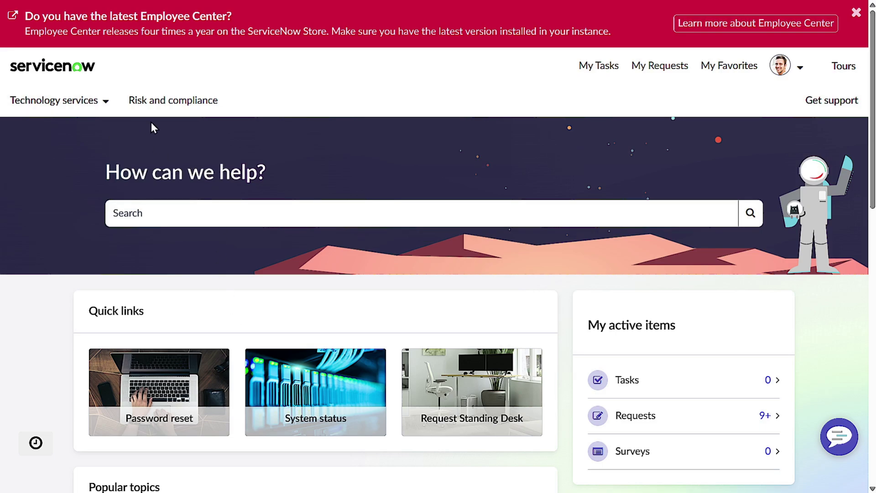
# - Log out of Employee Center through the avatar menu at top right
pyautogui.press('Tab')
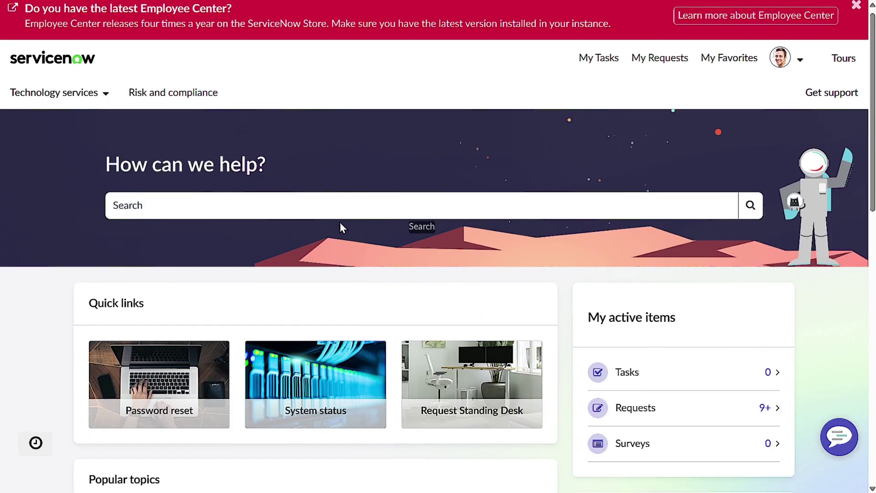
pyautogui.scroll(-5, 341, 227)
pyautogui.scroll(-4, 343, 237)
pyautogui.scroll(3, 342, 233)
pyautogui.scroll(1, 342, 233)
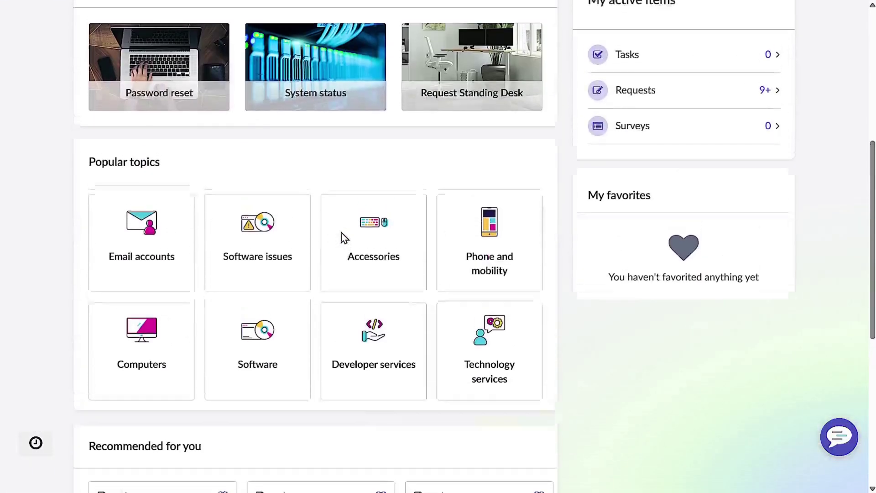
pyautogui.scroll(3, 342, 233)
pyautogui.scroll(1, 342, 233)
pyautogui.click(788, 74)
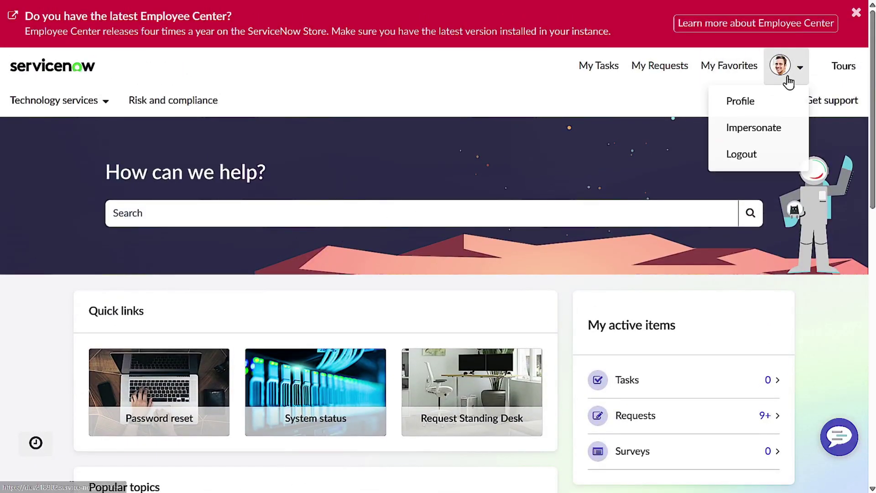
pyautogui.click(759, 157)
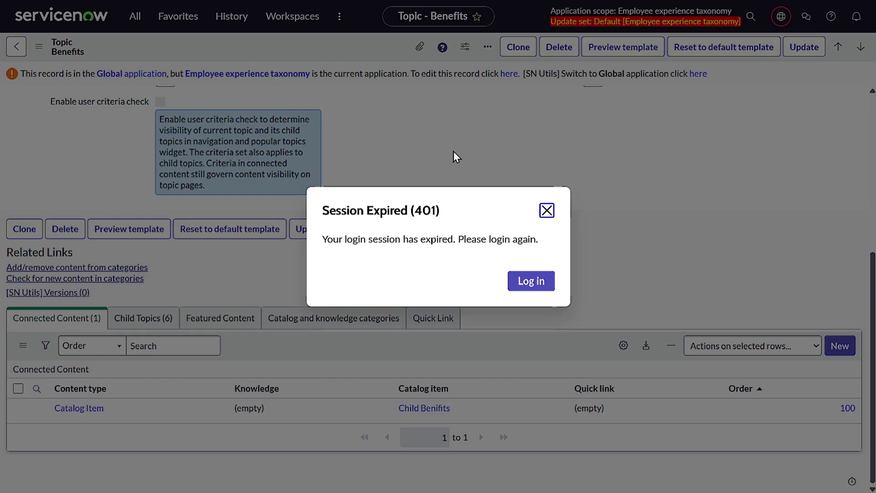
# - Go to the login page from the Session Expired dialog and exit full-screen view
pyautogui.click(535, 281)
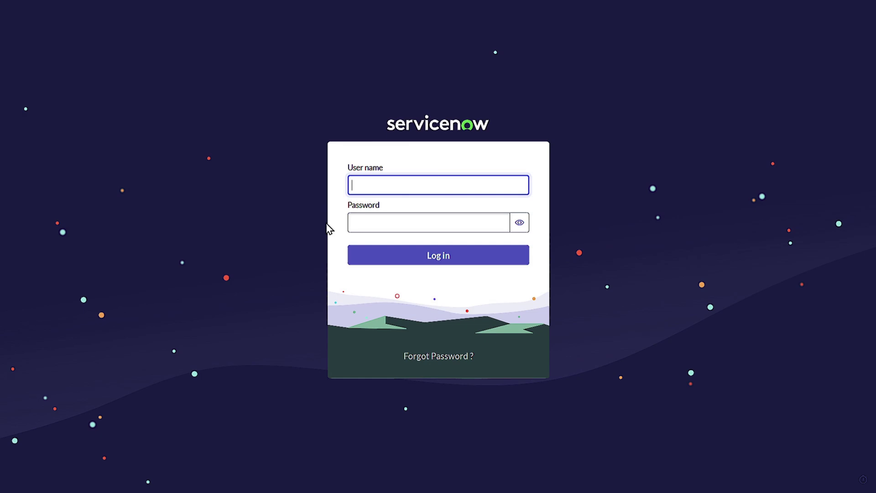
pyautogui.press('F11')
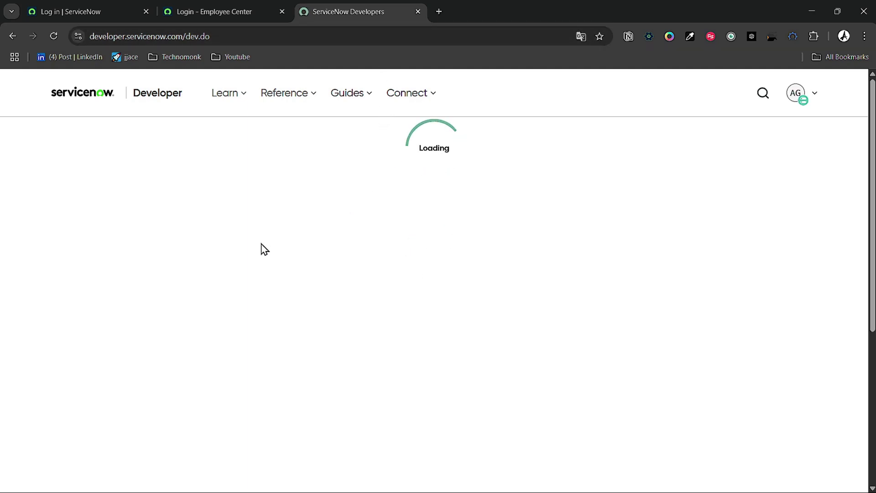
# - Close the 'Login - Employee Center' and 'Log in | ServiceNow' browser tabs
pyautogui.click(281, 12)
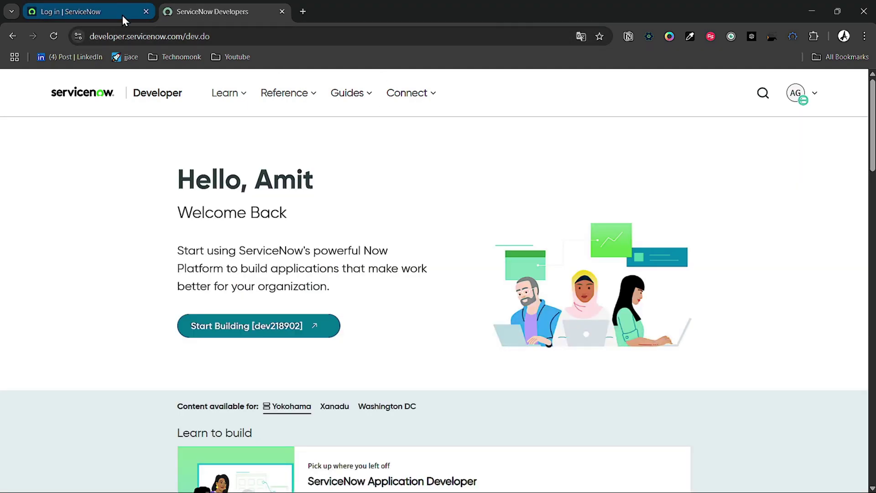
pyautogui.click(145, 13)
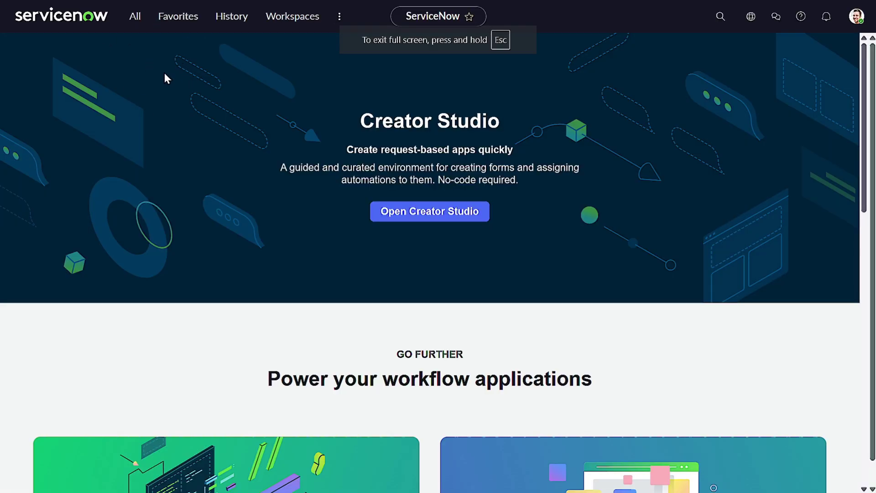
# - Open Employee Center from the 'employee' navigator filter and show its Human resources topics
pyautogui.click(133, 26)
pyautogui.write('e')
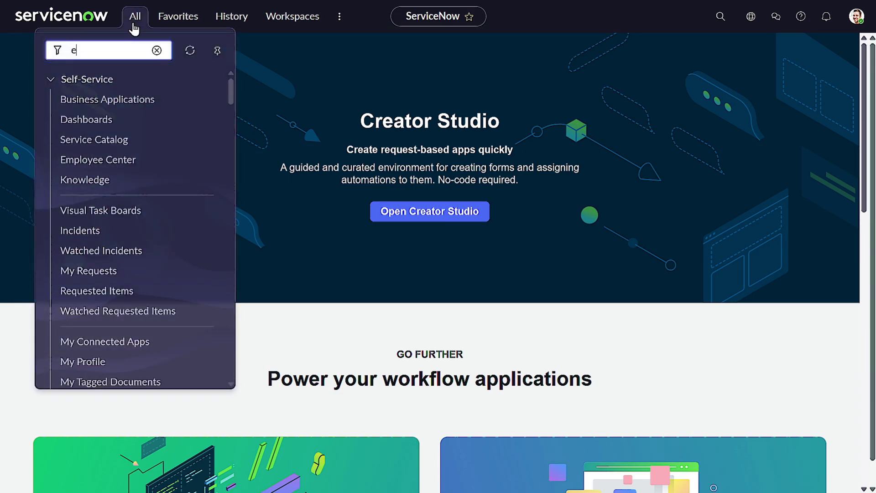
pyautogui.write('mploye')
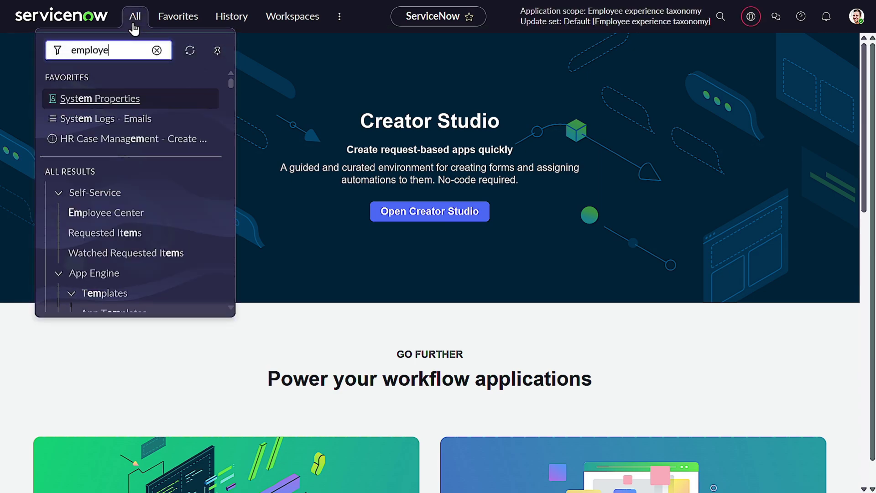
pyautogui.write('e')
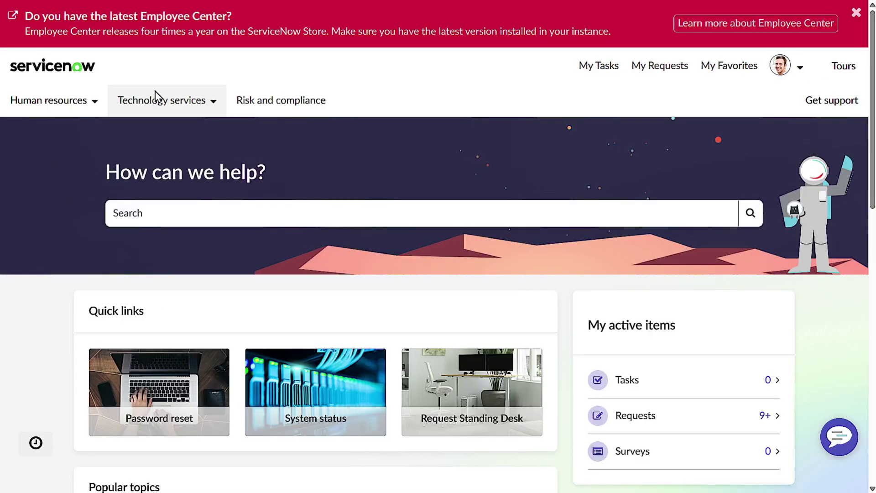
pyautogui.click(80, 108)
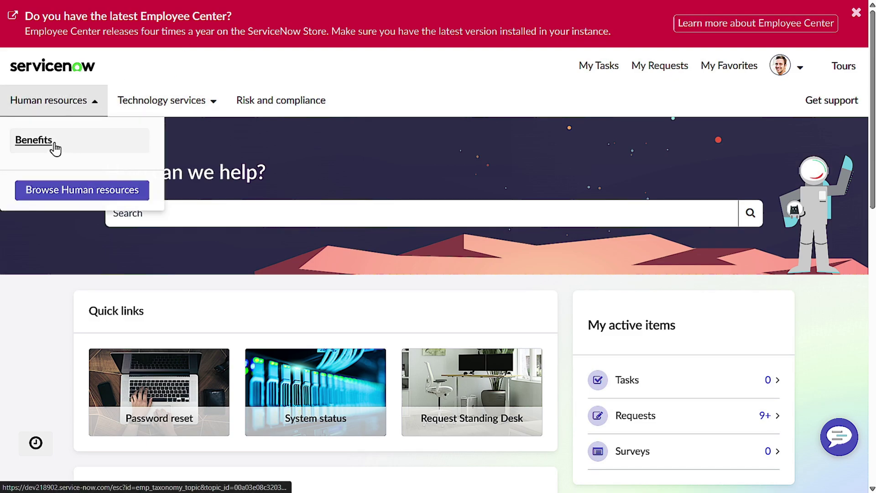
# - Open the Benefits topic page, then the Child Benifits request from Support resources
pyautogui.click(29, 147)
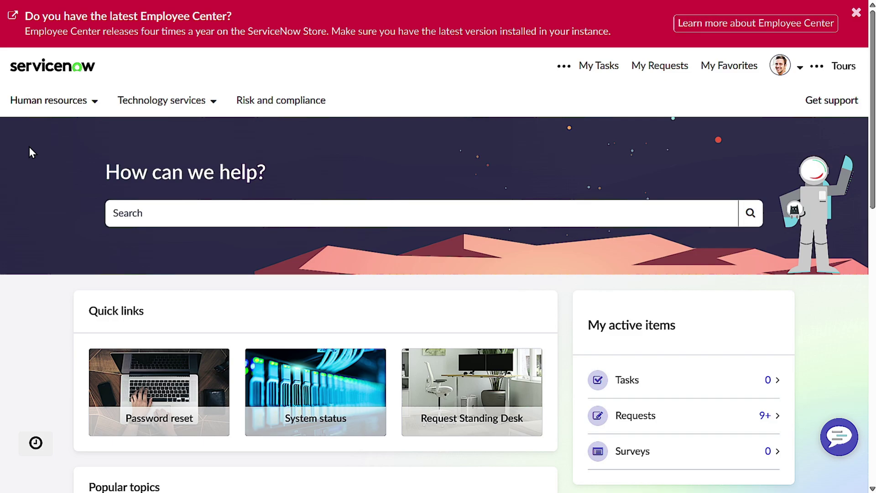
pyautogui.scroll(-4, 201, 346)
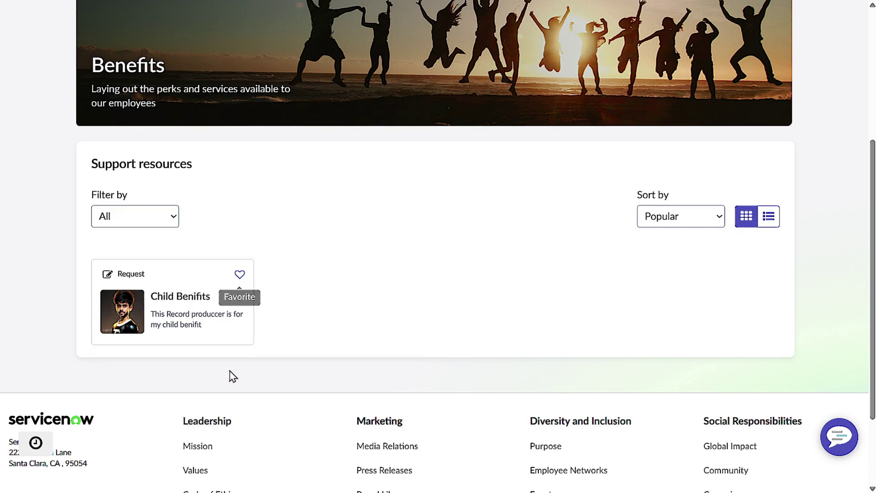
pyautogui.click(189, 290)
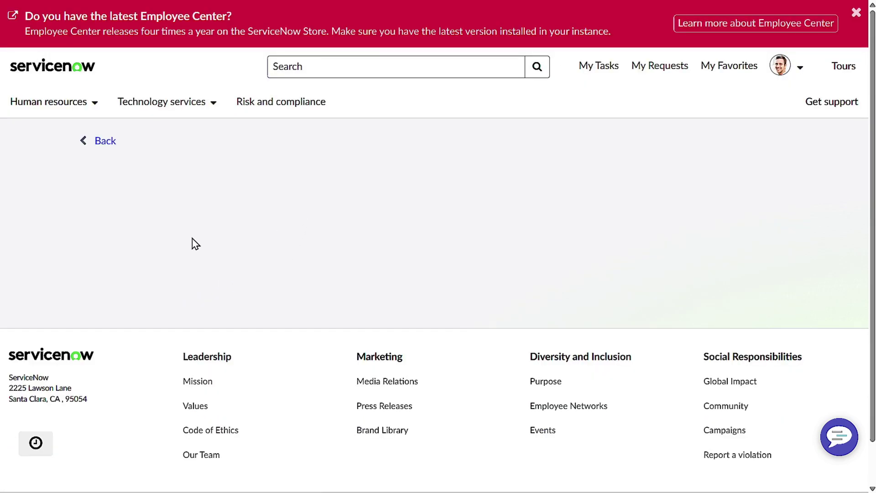
pyautogui.scroll(-1, 309, 290)
pyautogui.scroll(-2, 309, 289)
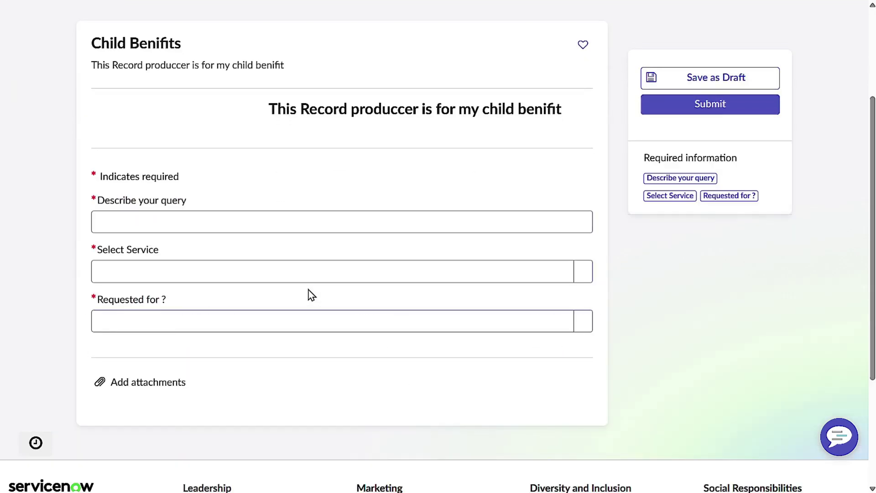
pyautogui.scroll(-3, 204, 296)
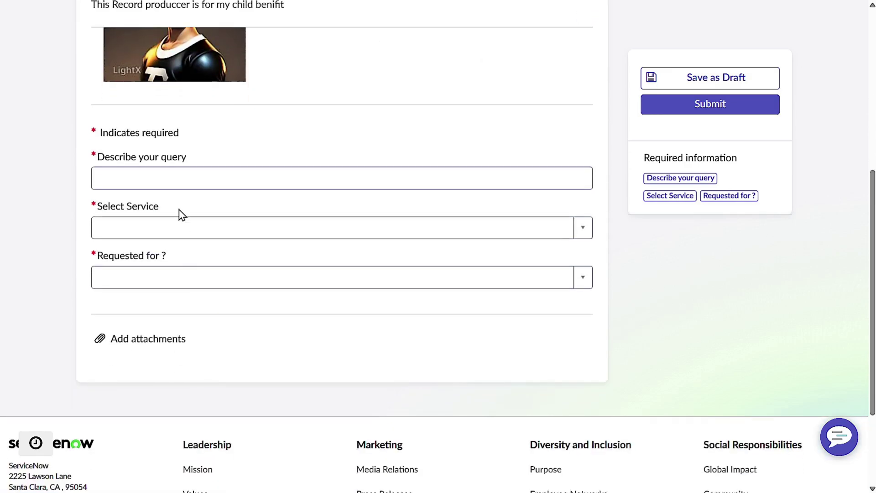
# - Submit Child Benifits with a baby-money query, service Salary Adjustment, and a Requested for user
pyautogui.click(162, 177)
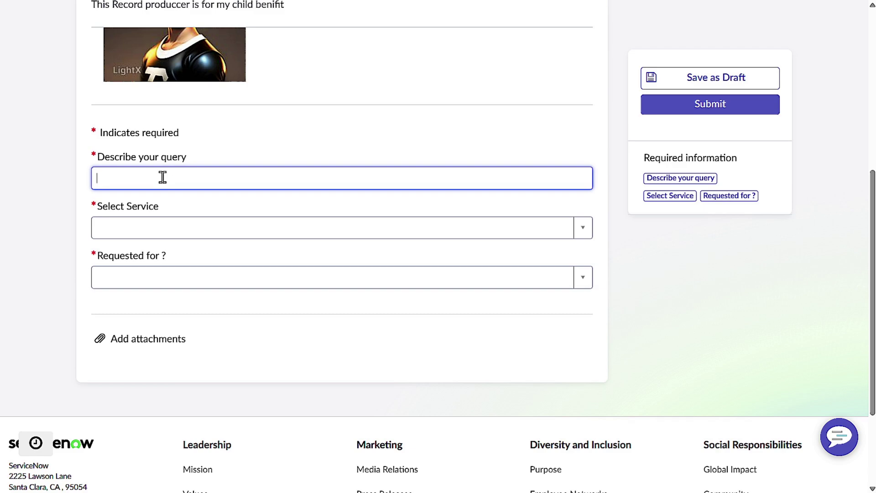
pyautogui.write('I want ')
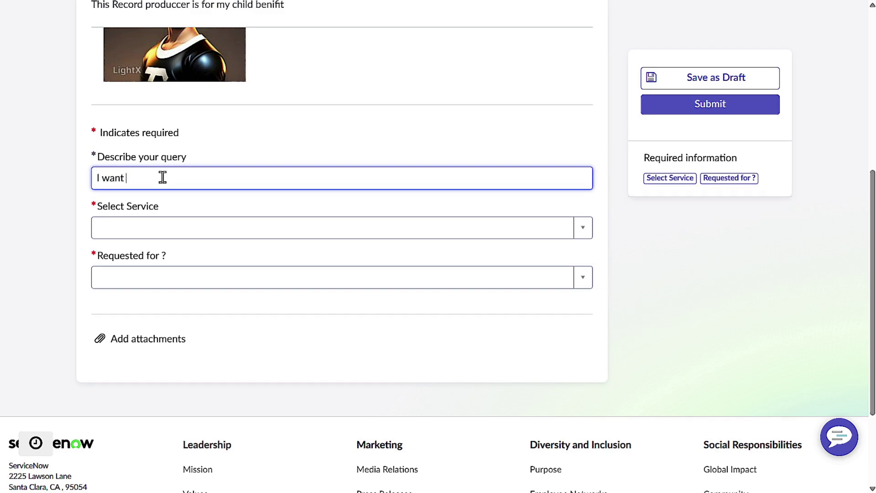
pyautogui.write('money fo')
pyautogui.write('r my babt')
pyautogui.press('BackSpace')
pyautogui.write('y')
pyautogui.click(157, 228)
pyautogui.scroll(-3, 158, 273)
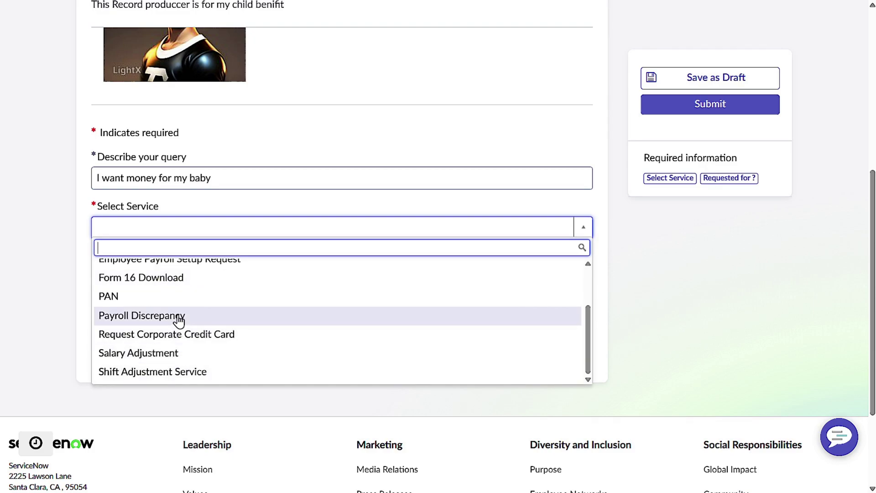
pyautogui.scroll(2, 178, 321)
pyautogui.scroll(-2, 178, 320)
pyautogui.scroll(3, 179, 320)
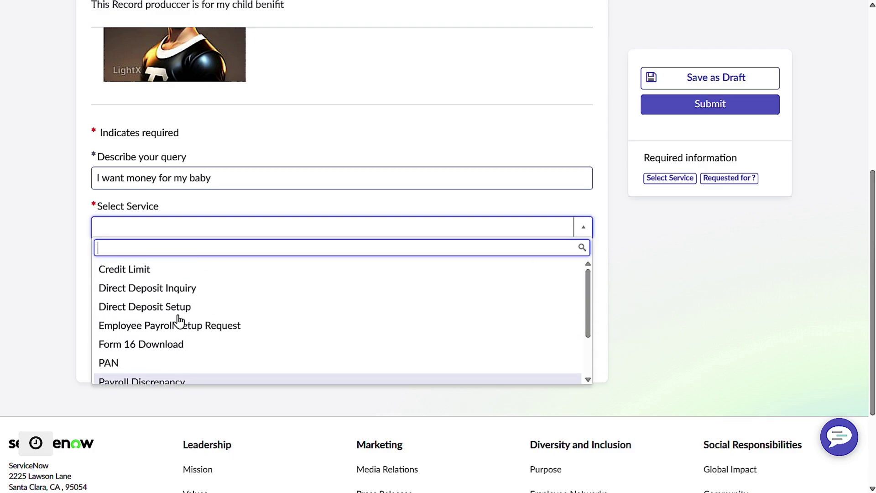
pyautogui.scroll(-2, 179, 322)
pyautogui.scroll(-2, 178, 320)
pyautogui.click(167, 352)
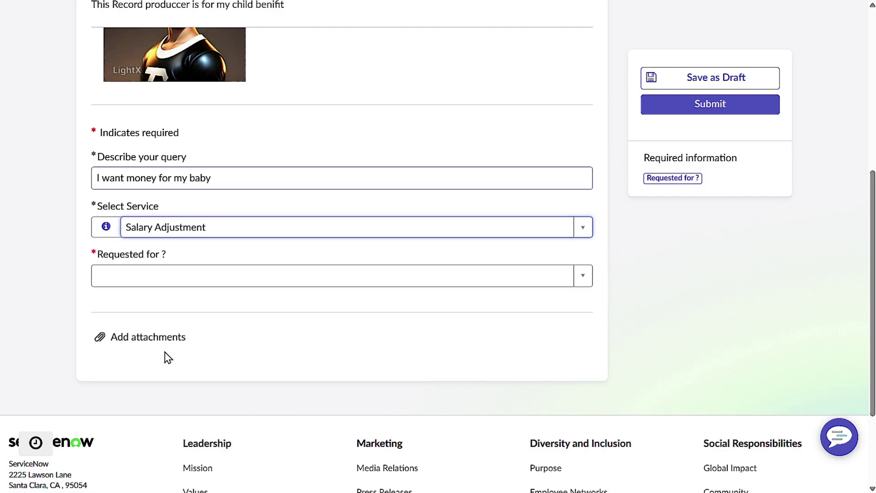
pyautogui.click(172, 274)
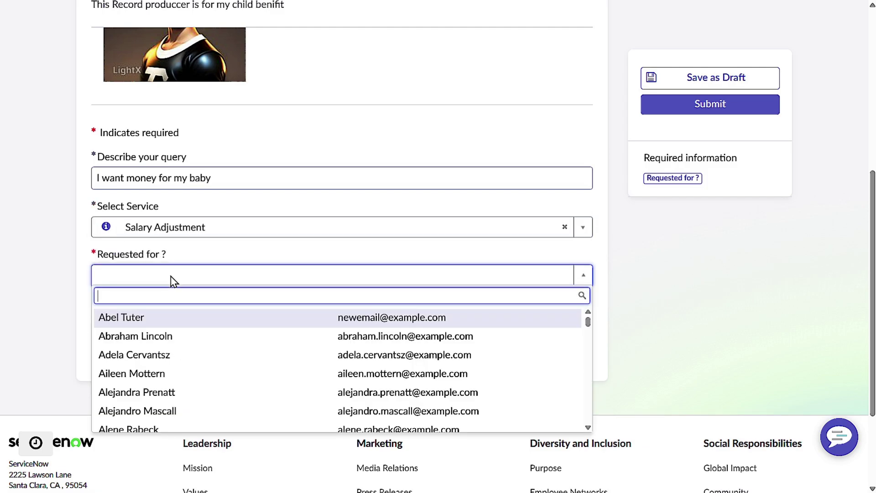
pyautogui.click(184, 320)
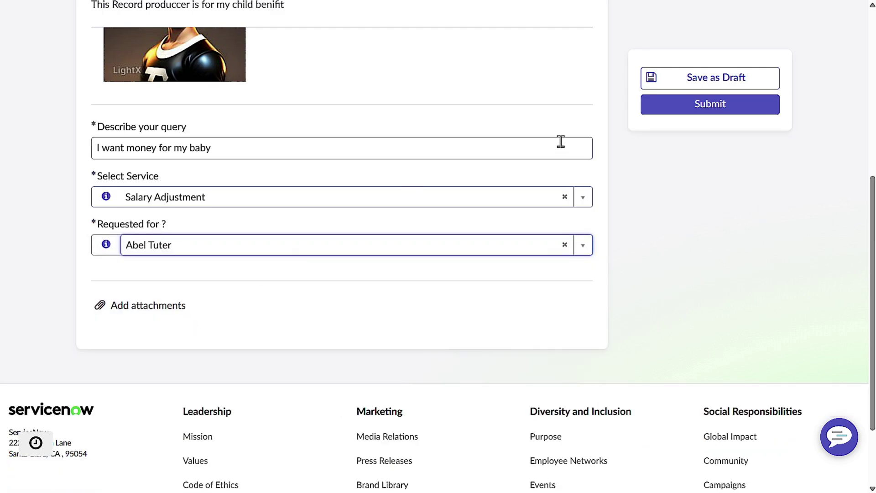
pyautogui.click(681, 106)
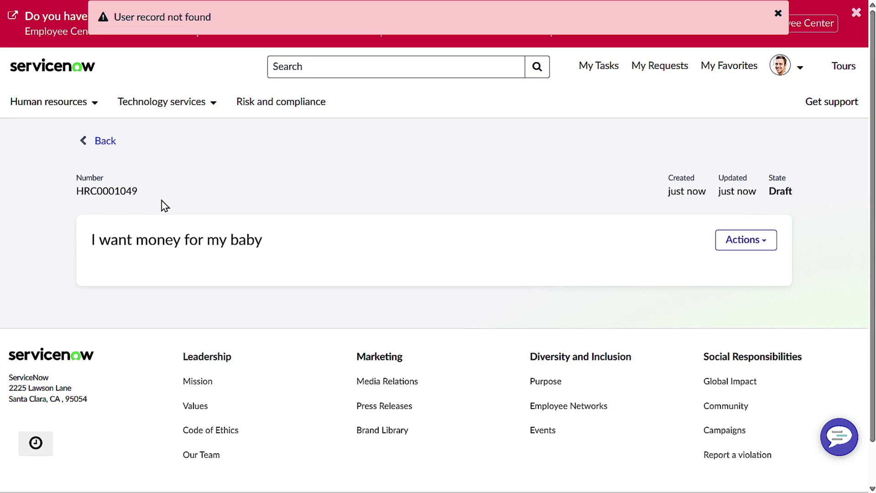
pyautogui.doubleClick(107, 192)
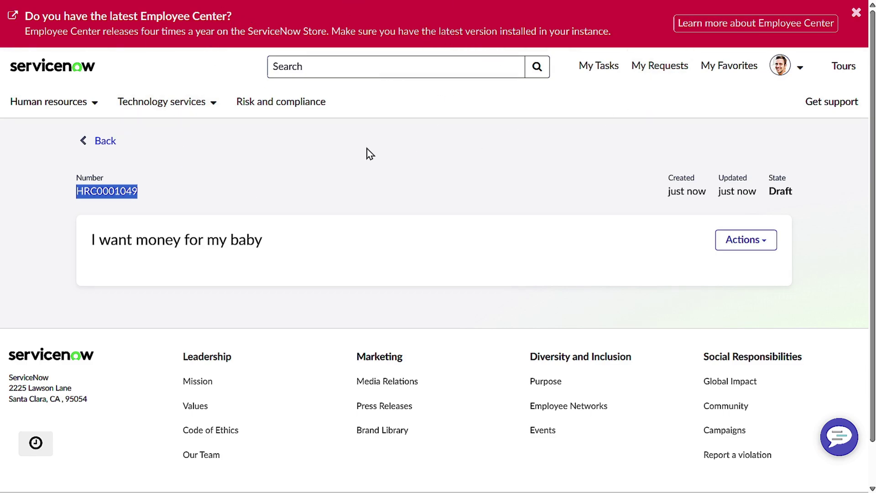
pyautogui.write('/')
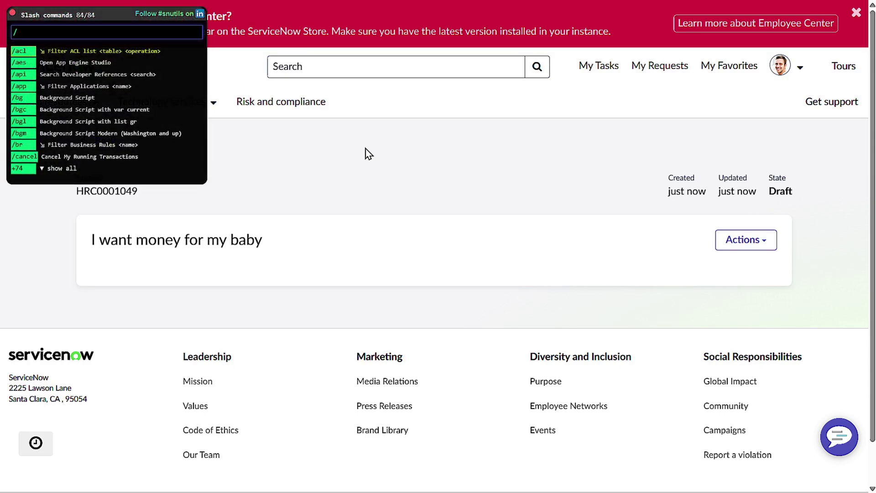
pyautogui.write('na')
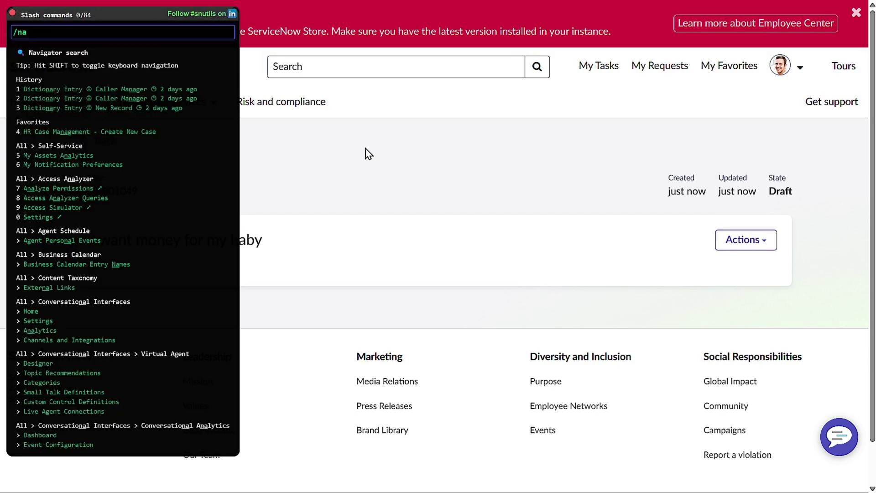
pyautogui.press('Escape')
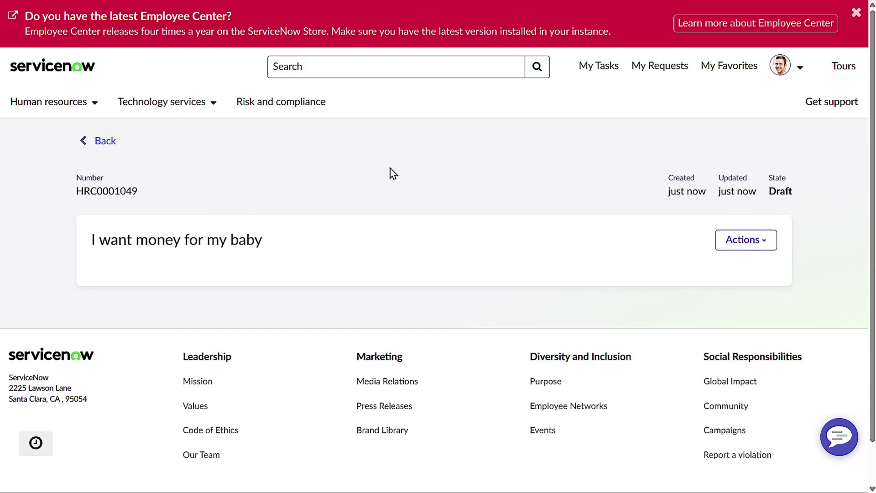
pyautogui.press('F11')
# - Return to the ServiceNow tab in fullscreen with a cleared application navigator filter
pyautogui.click(82, 11)
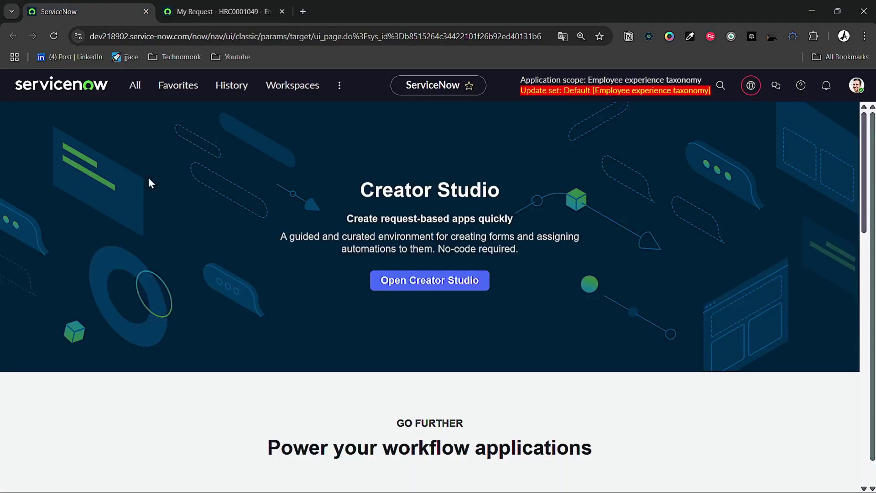
pyautogui.click(135, 85)
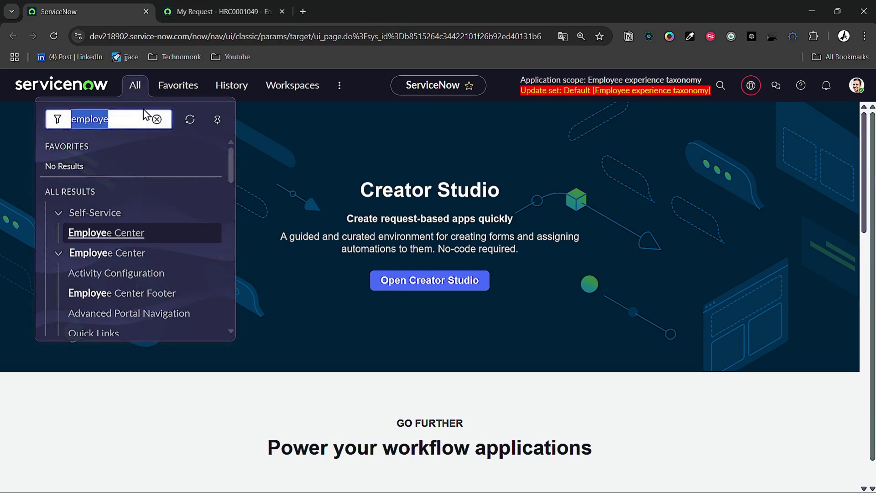
pyautogui.press('BackSpace')
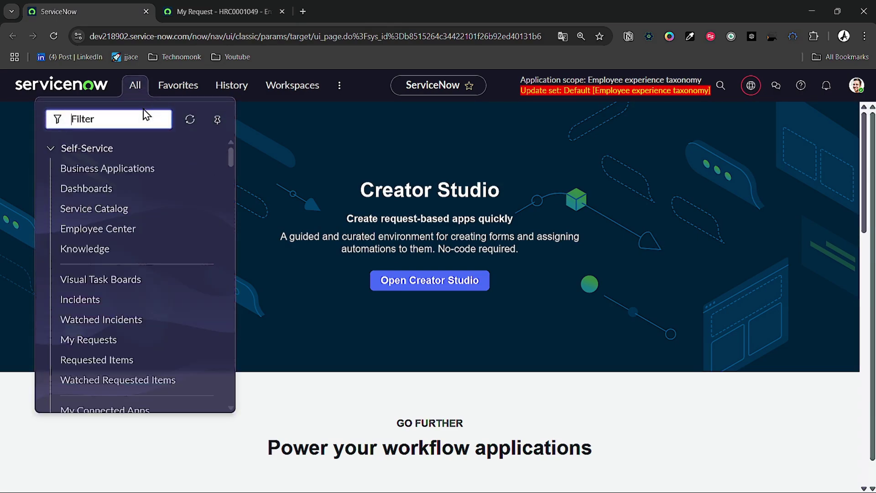
pyautogui.press('F11')
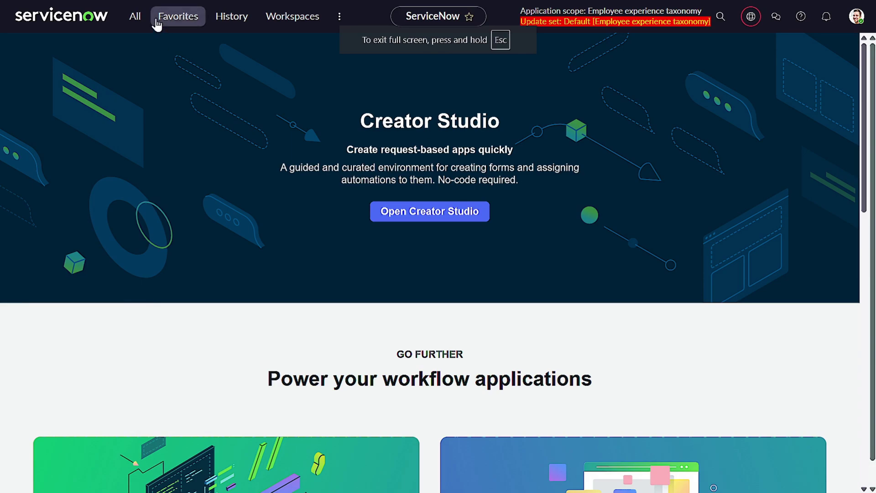
pyautogui.click(136, 20)
pyautogui.write('hr')
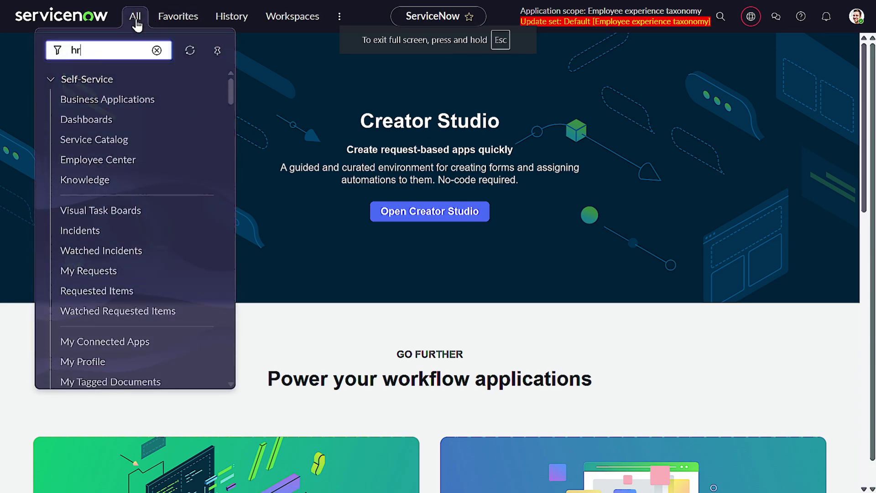
pyautogui.write(' case')
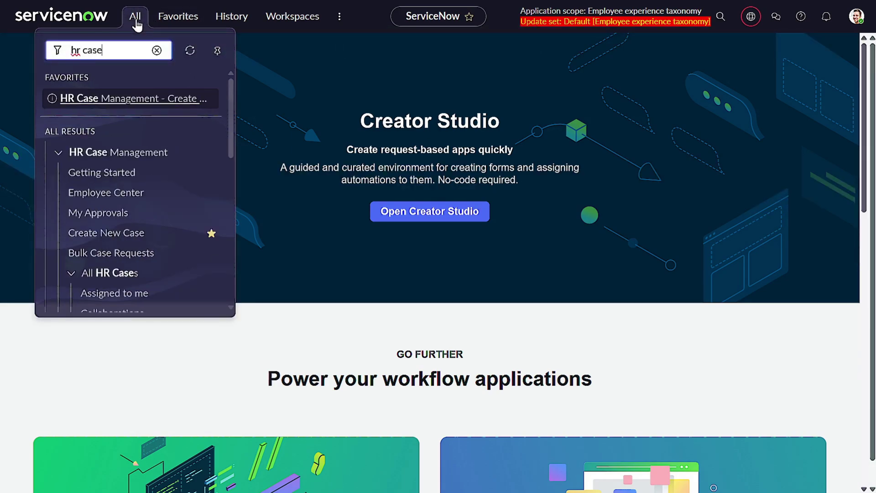
pyautogui.scroll(-3, 143, 245)
# - Open All HR Cases and open the draft case HRC0001049 from the list
pyautogui.click(80, 284)
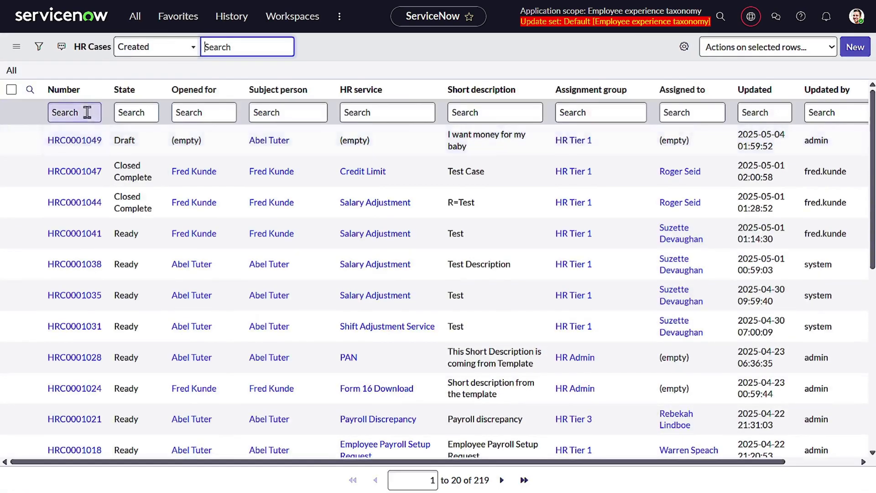
pyautogui.click(90, 113)
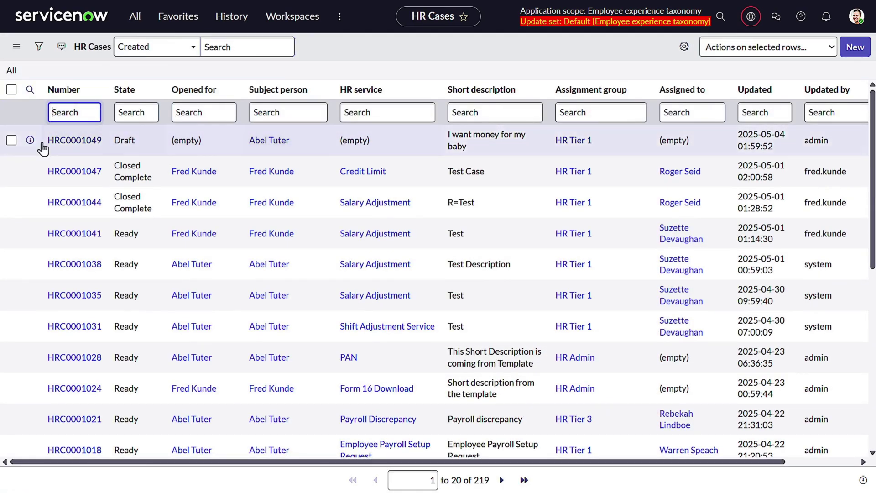
pyautogui.click(76, 145)
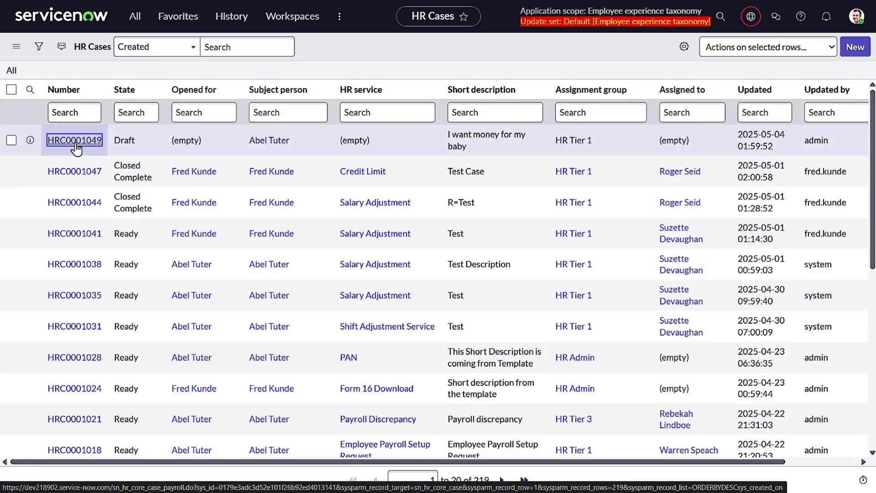
pyautogui.click(74, 140)
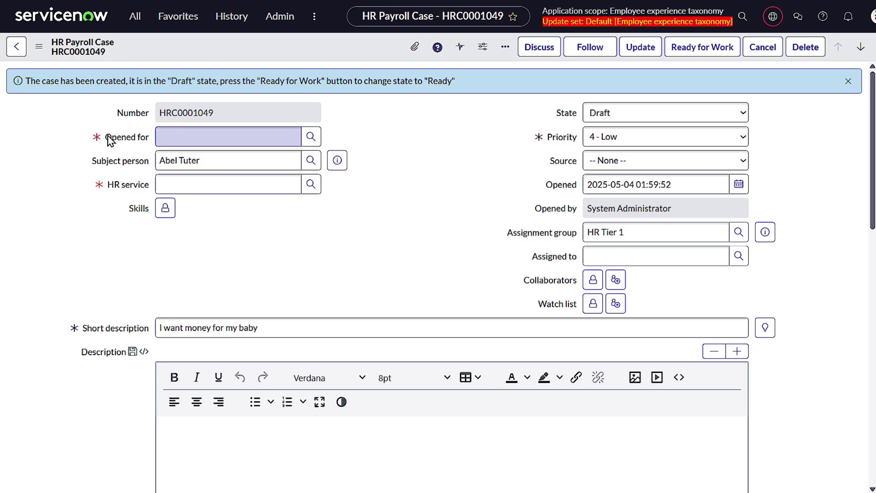
# - Set HRC0001049's Opened for to Abel Tuter and its HR service to Payroll Discrepancy
pyautogui.moveTo(101, 187); pyautogui.dragTo(152, 191)
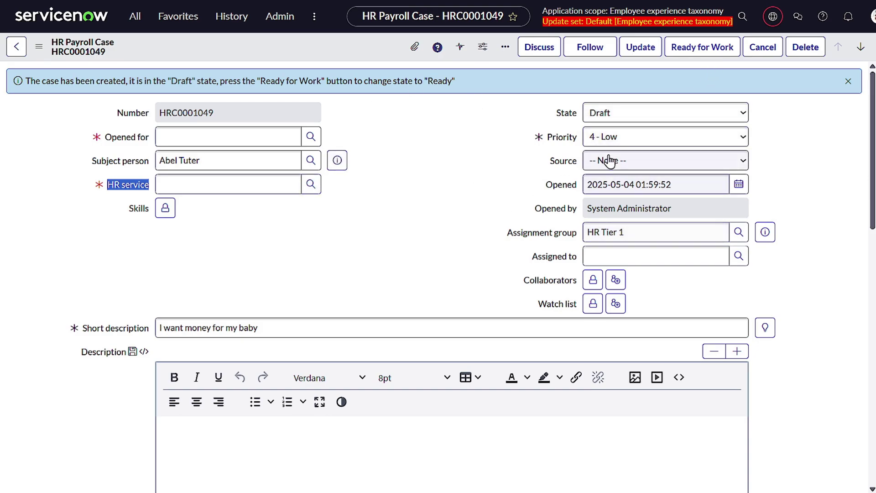
pyautogui.click(260, 136)
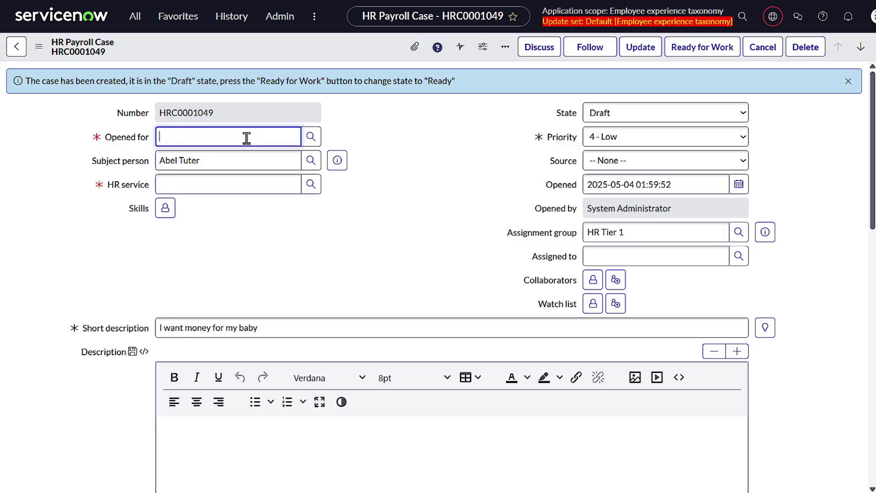
pyautogui.write('abe')
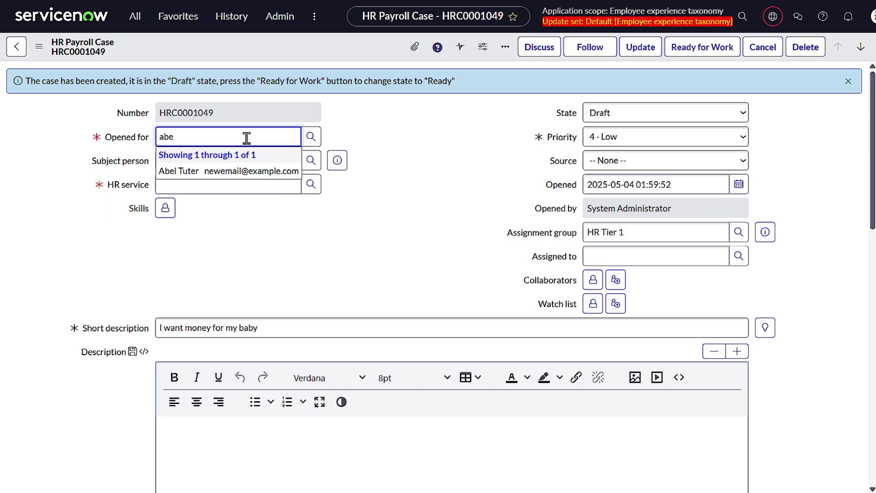
pyautogui.click(247, 172)
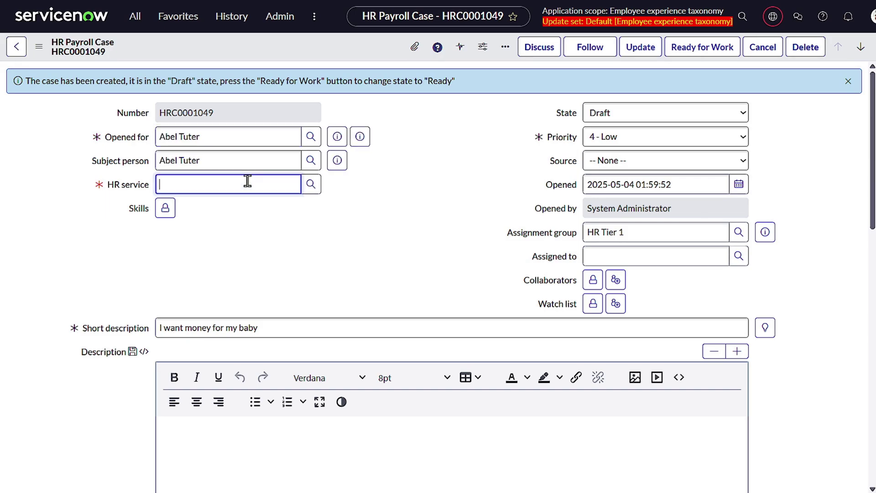
pyautogui.write('pay')
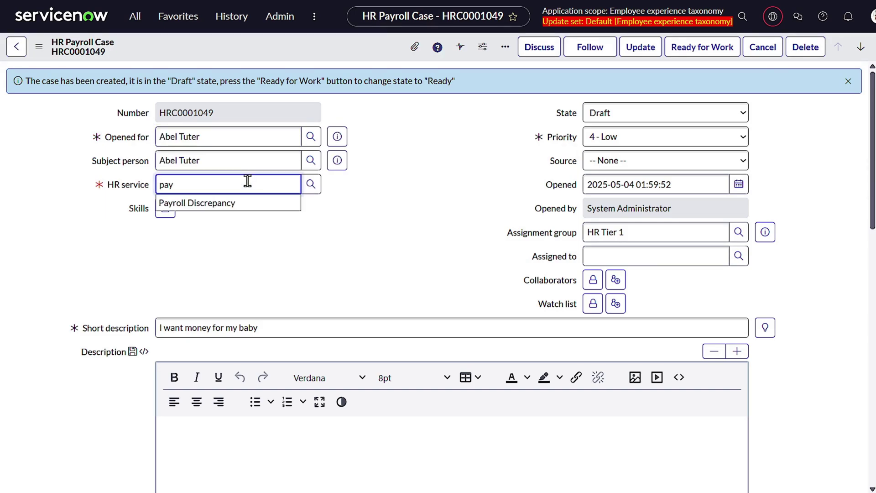
pyautogui.click(245, 205)
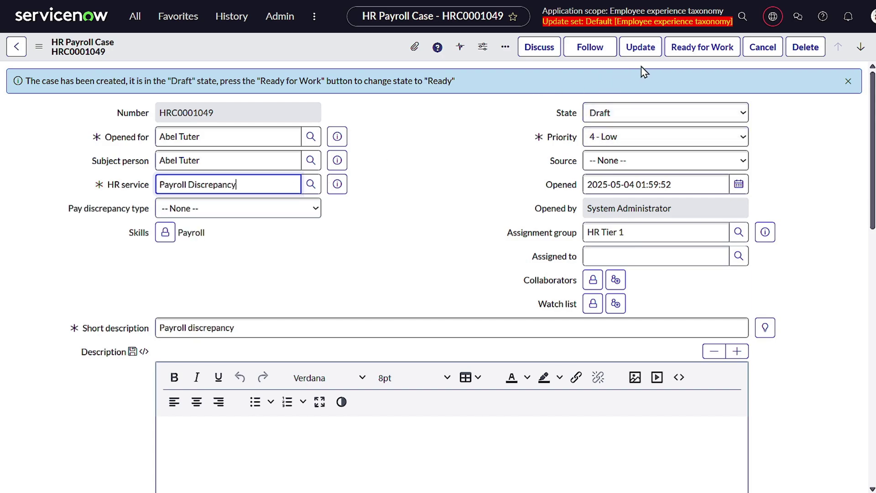
# - Mark HRC0001049 Ready for Work, moving it from Draft to Ready state
pyautogui.click(685, 52)
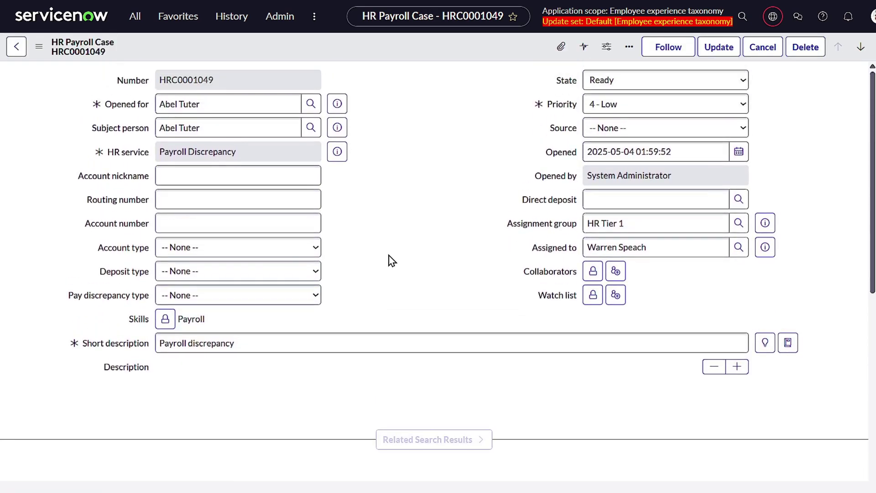
pyautogui.scroll(-3, 388, 259)
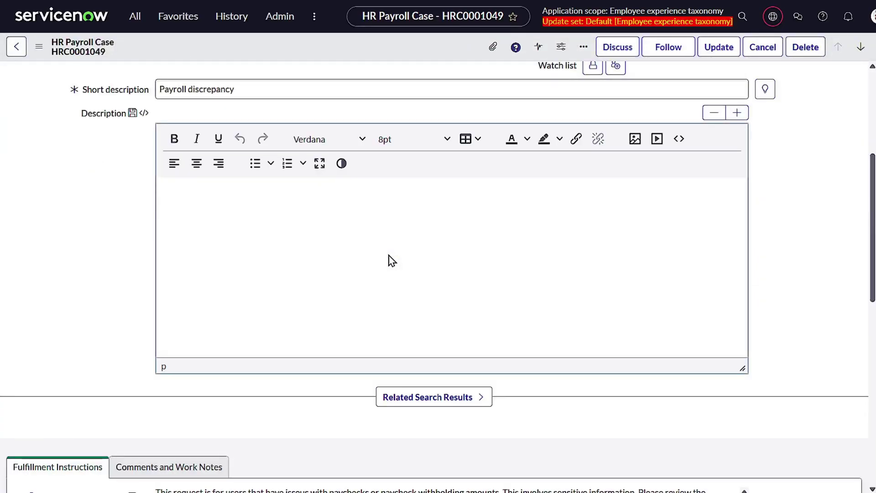
pyautogui.scroll(-2, 389, 260)
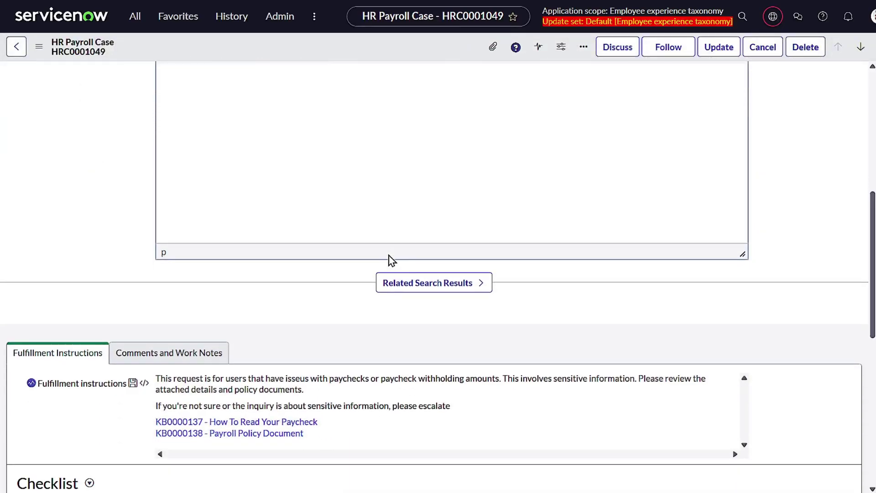